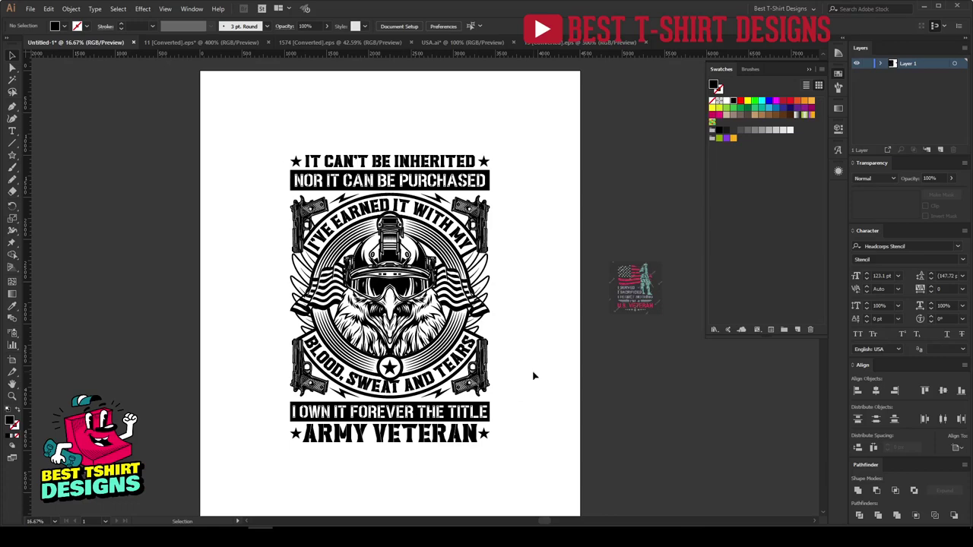
Zoom in and out on the page, then marquee-select the T-shirt artwork and deselect it.
{"action": "key", "text": "ctrl+plus"}
{"action": "key", "text": "ctrl+minus"}
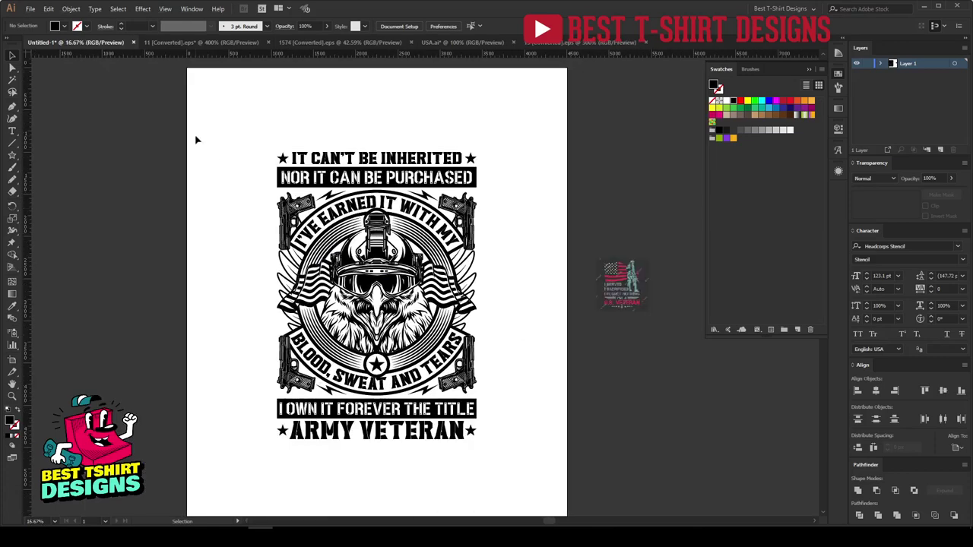
{"action": "left_click_drag", "start_coordinate": [292, 181], "coordinate": [538, 507]}
{"action": "left_click", "coordinate": [499, 455]}
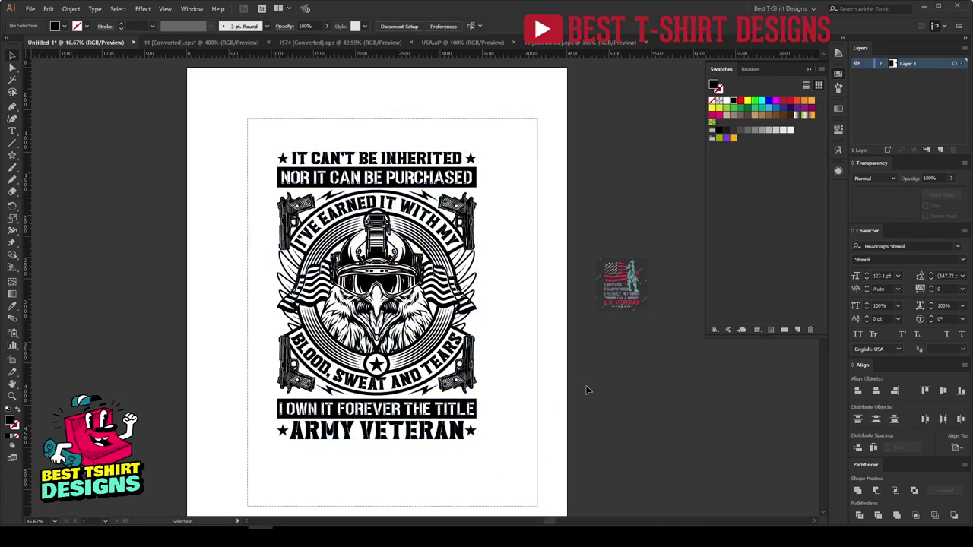
Move the flag-and-soldier reference thumbnail beside the page edge and switch to the Freepik browser.
{"action": "left_click_drag", "start_coordinate": [620, 297], "coordinate": [543, 300]}
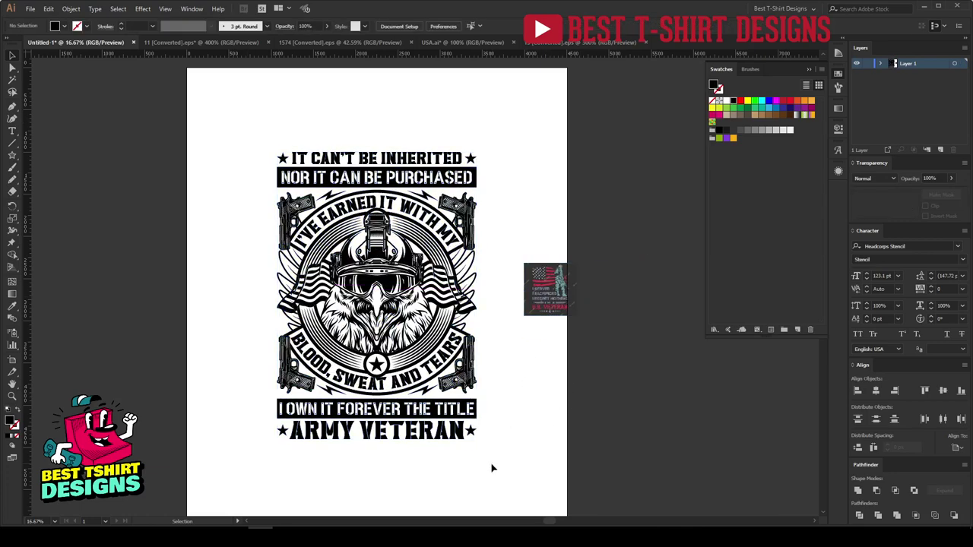
{"action": "left_click_drag", "start_coordinate": [494, 464], "coordinate": [243, 121]}
{"action": "left_click", "coordinate": [239, 219]}
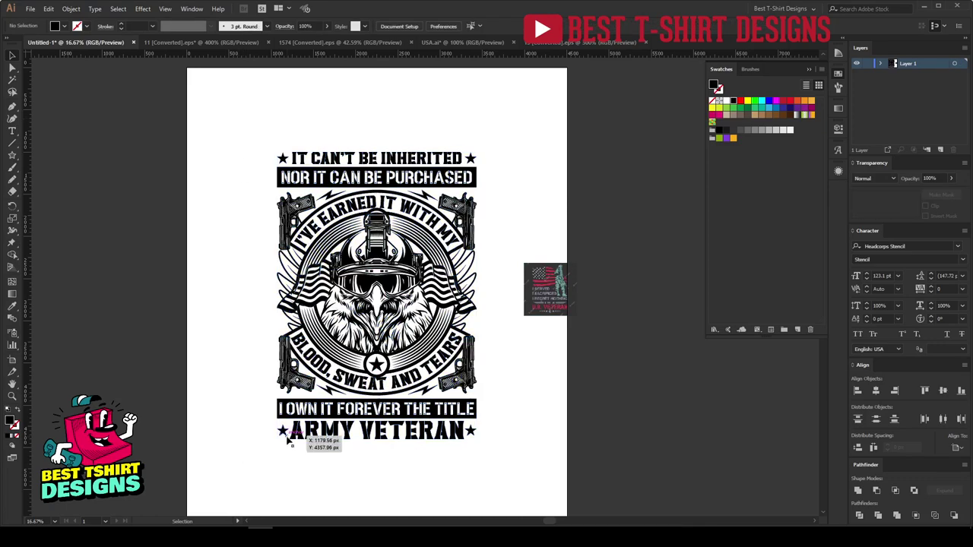
{"action": "key", "text": "alt+Tab"}
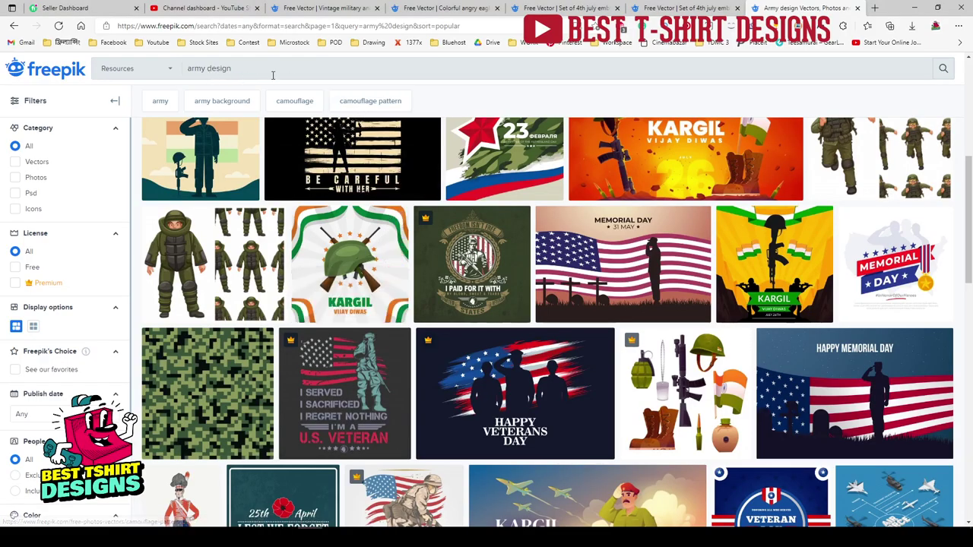
Browse the army design results and preview the gorilla apparel design before closing it.
{"action": "scroll", "coordinate": [291, 74], "scroll_direction": "up", "scroll_amount": 5}
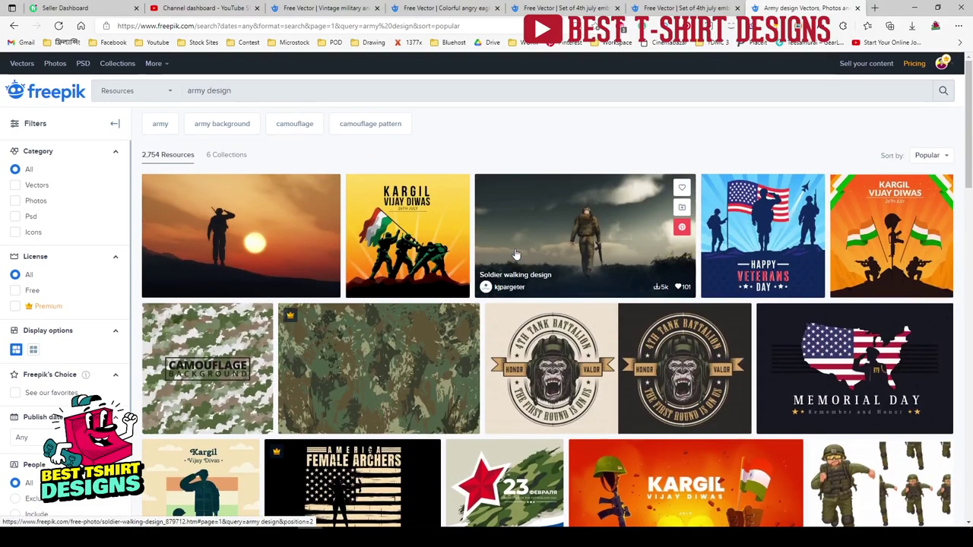
{"action": "scroll", "coordinate": [507, 200], "scroll_direction": "down", "scroll_amount": 2}
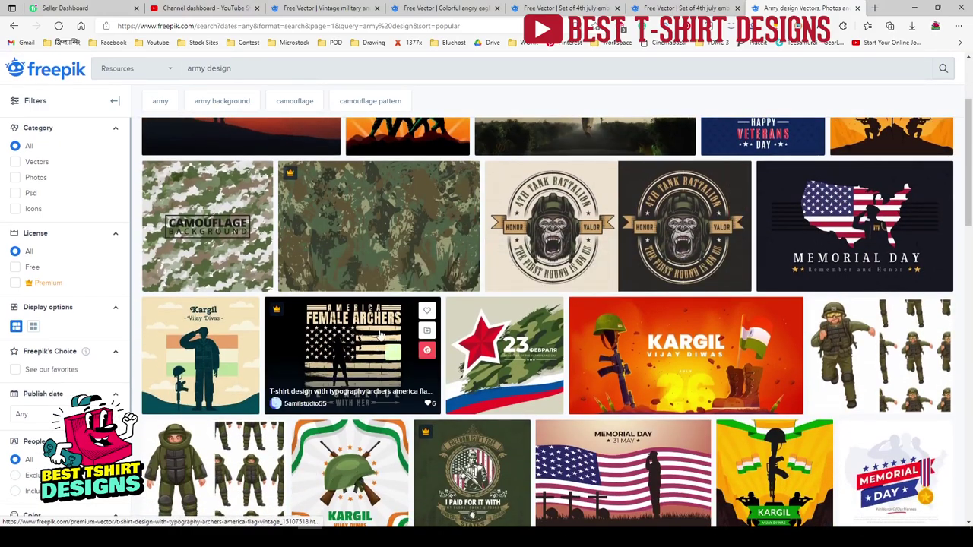
{"action": "scroll", "coordinate": [592, 268], "scroll_direction": "down", "scroll_amount": 3}
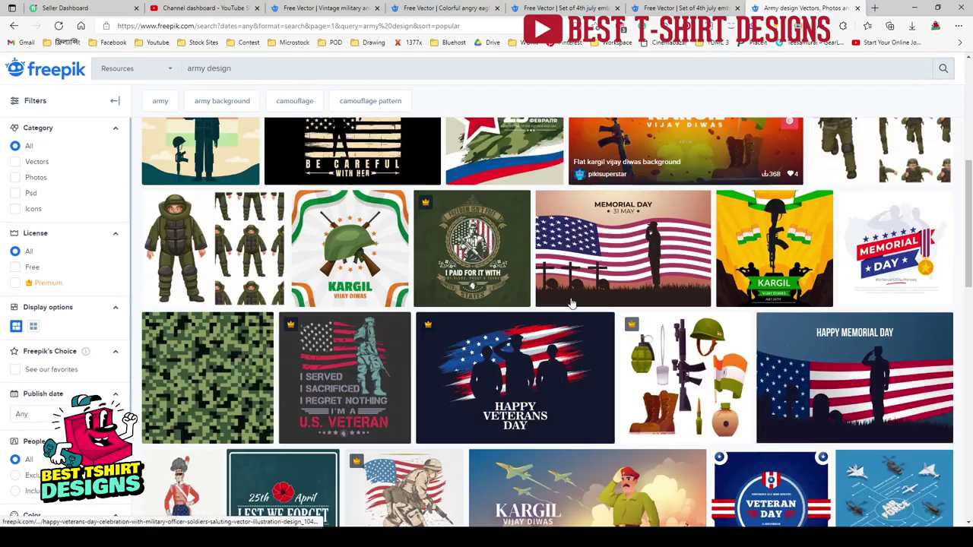
{"action": "mouse_move", "coordinate": [457, 196]}
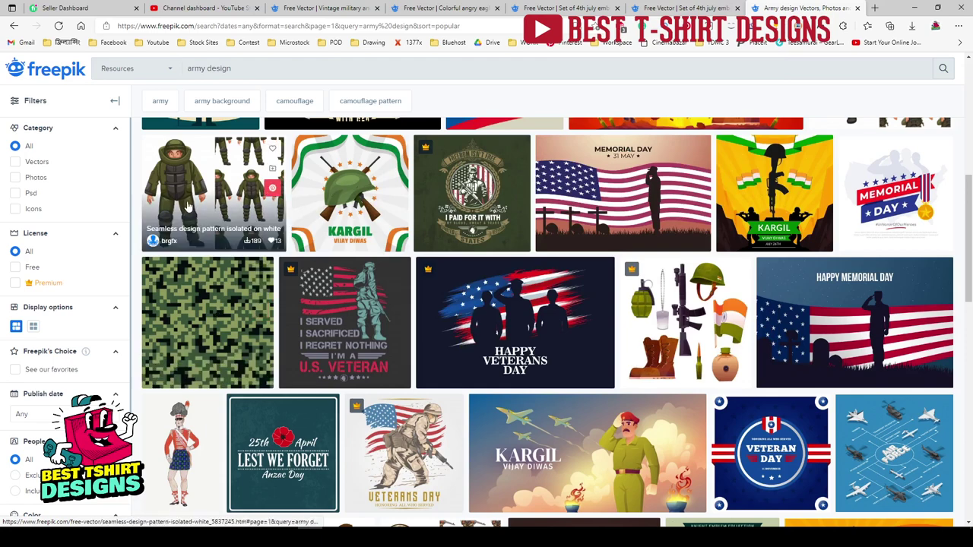
{"action": "scroll", "coordinate": [617, 382], "scroll_direction": "down", "scroll_amount": 5}
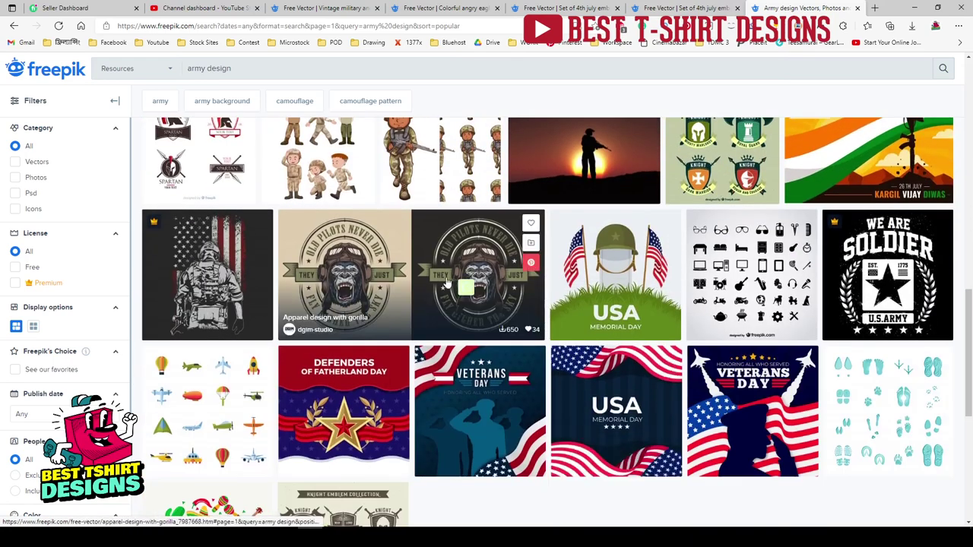
{"action": "left_click", "coordinate": [447, 282]}
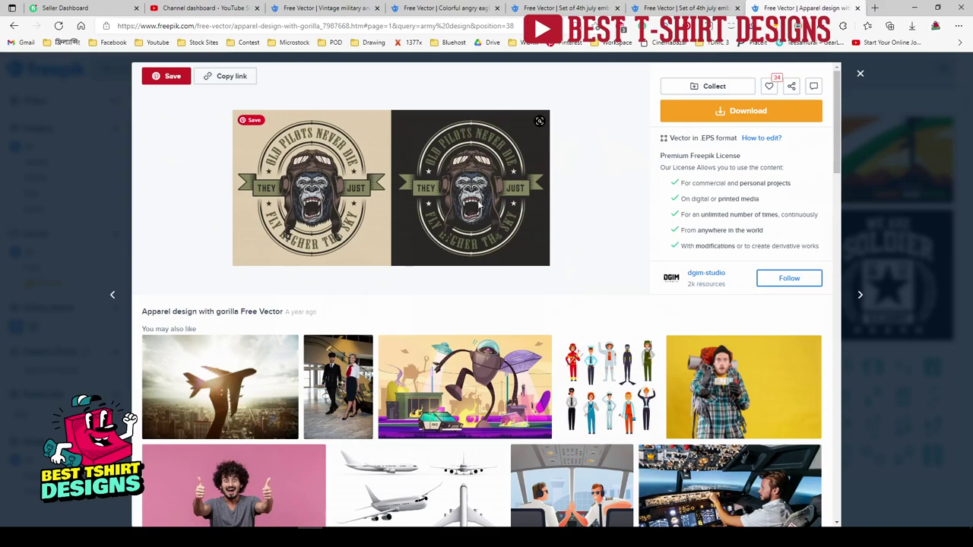
{"action": "key", "text": "Escape"}
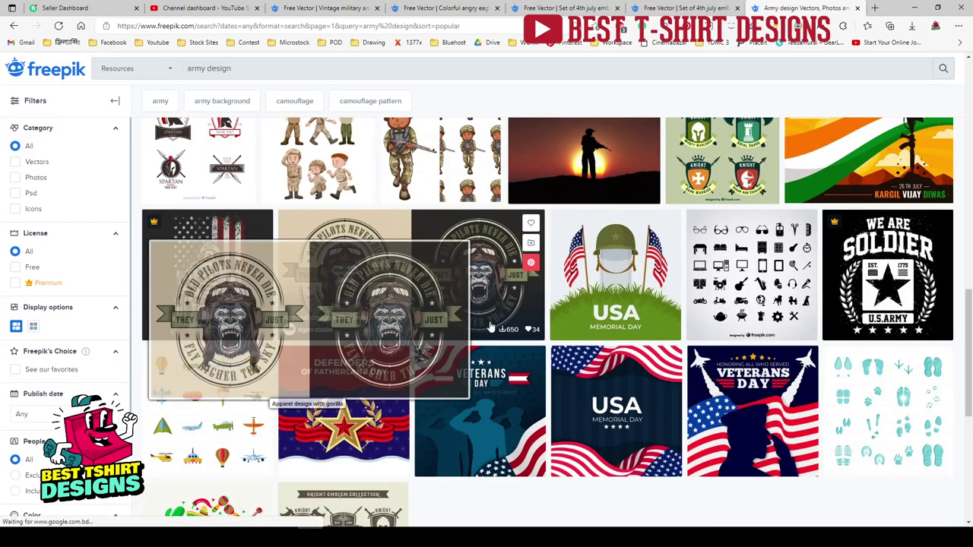
Open the 'I Served' U.S. Veteran design and copy its image.
{"action": "scroll", "coordinate": [452, 323], "scroll_direction": "up", "scroll_amount": 4}
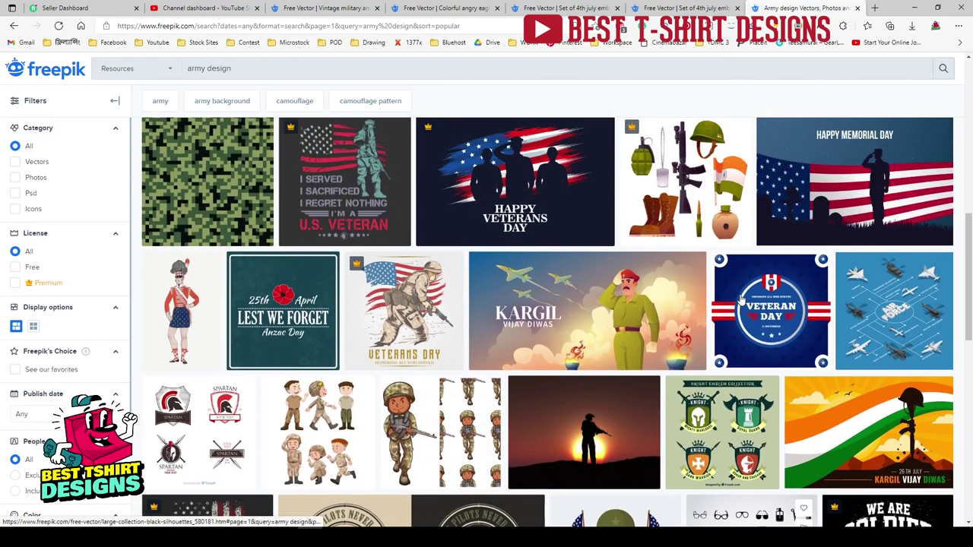
{"action": "scroll", "coordinate": [426, 331], "scroll_direction": "up", "scroll_amount": 1}
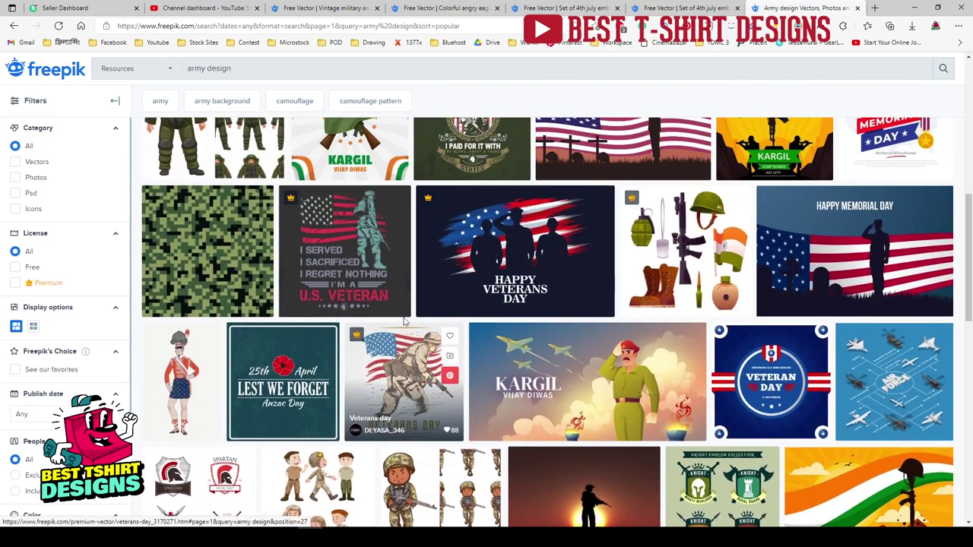
{"action": "left_click", "coordinate": [346, 243]}
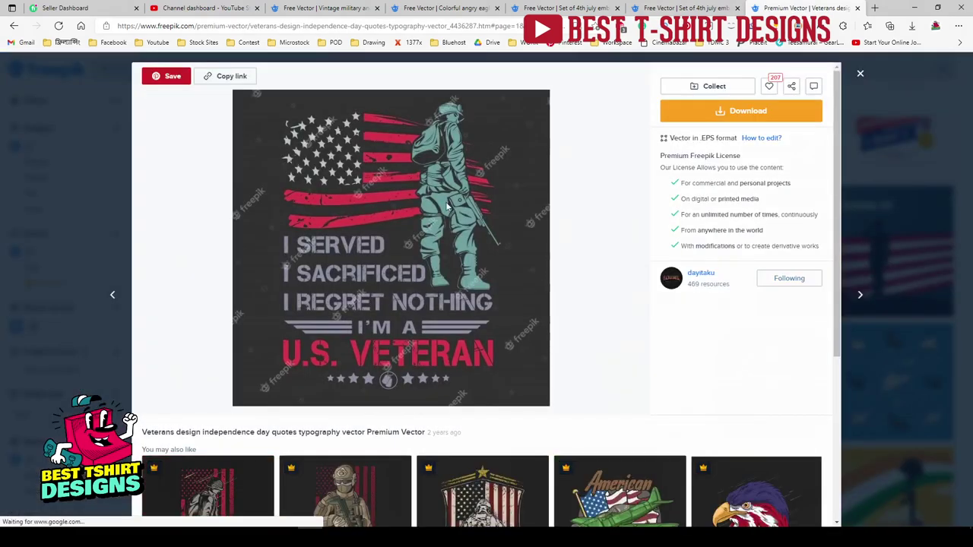
{"action": "right_click", "coordinate": [448, 206]}
{"action": "left_click", "coordinate": [478, 245]}
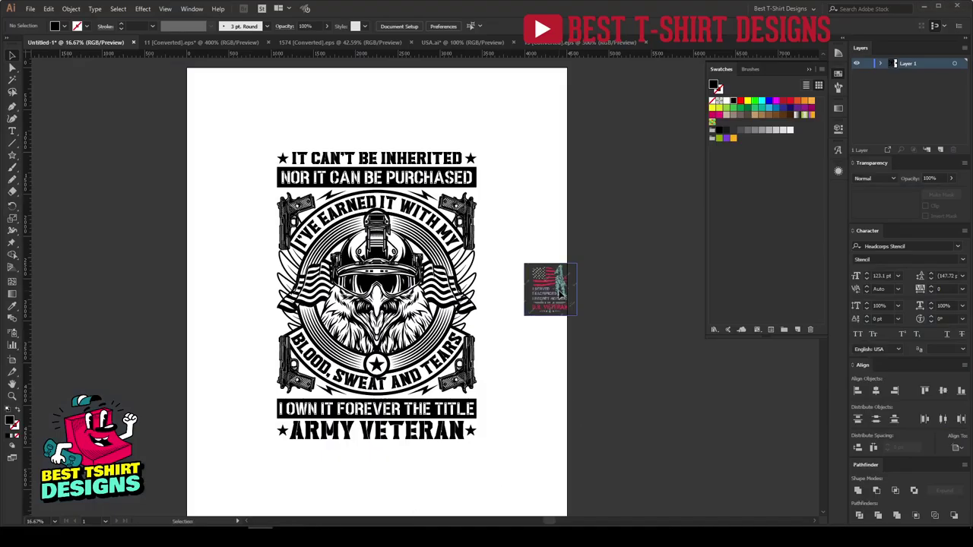
Enlarge the pasted veteran image proportionally.
{"action": "left_click", "coordinate": [561, 294]}
{"action": "left_click_drag", "start_coordinate": [578, 289], "coordinate": [673, 300]}
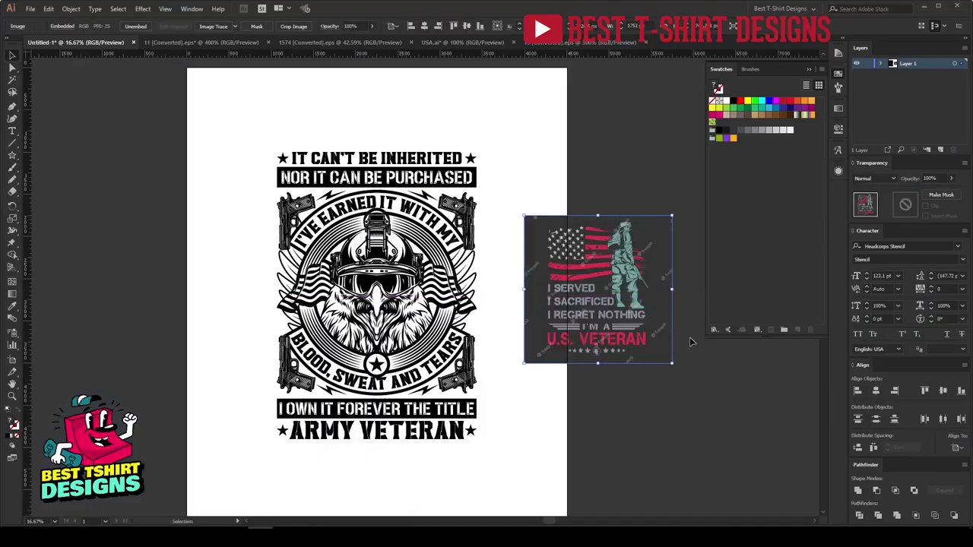
{"action": "scroll", "coordinate": [690, 342], "scroll_direction": "up", "scroll_amount": 1}
{"action": "scroll", "coordinate": [670, 315], "scroll_direction": "up", "scroll_amount": 2}
{"action": "scroll", "coordinate": [670, 315], "scroll_direction": "right", "scroll_amount": 2}
{"action": "left_click", "coordinate": [403, 153]}
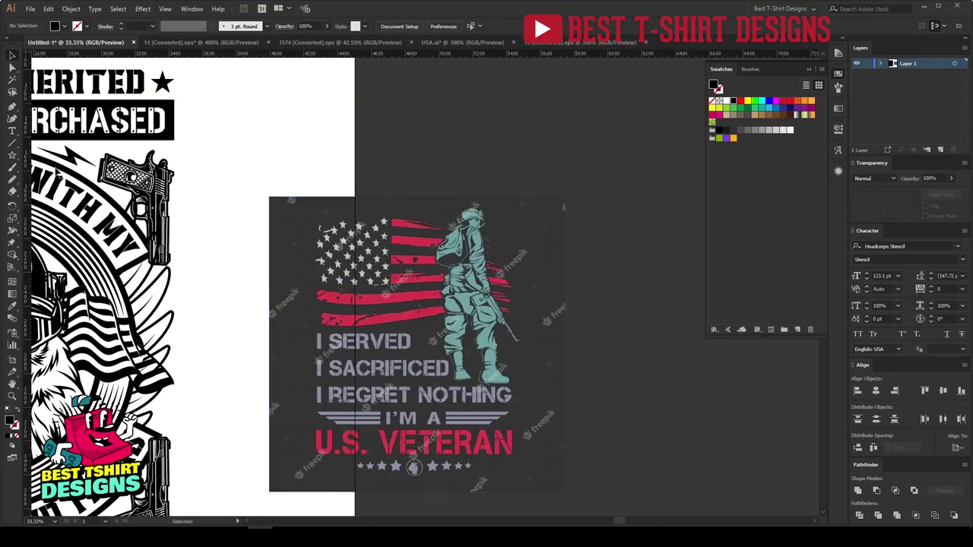
Draw a star beside the page, give it the soldier's teal, and duplicate it rightward.
{"action": "left_click_drag", "start_coordinate": [388, 140], "coordinate": [448, 158]}
{"action": "scroll", "coordinate": [441, 129], "scroll_direction": "up", "scroll_amount": 1}
{"action": "key", "text": "i"}
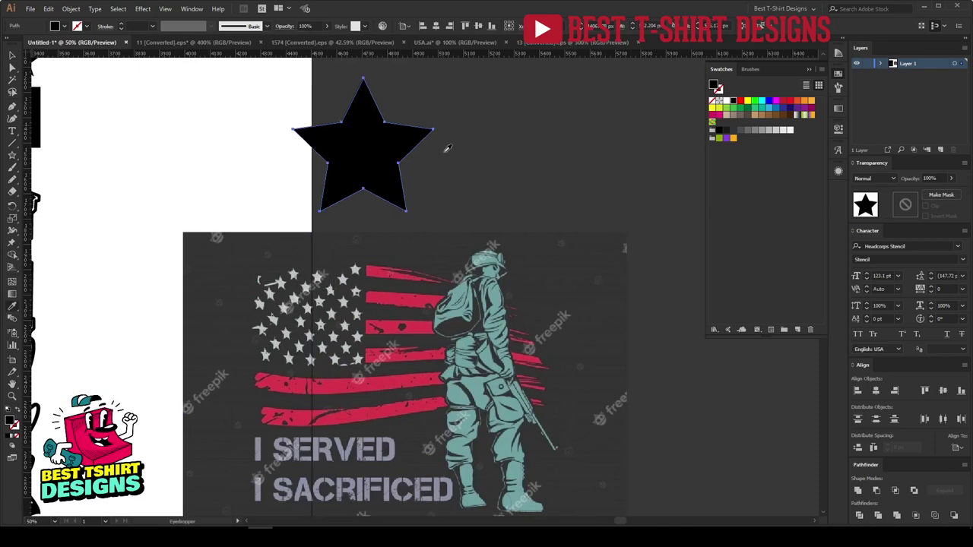
{"action": "left_click", "coordinate": [478, 374]}
{"action": "key", "text": "v"}
{"action": "left_click_drag", "start_coordinate": [358, 148], "coordinate": [513, 151]}
{"action": "key", "text": "ctrl+d"}
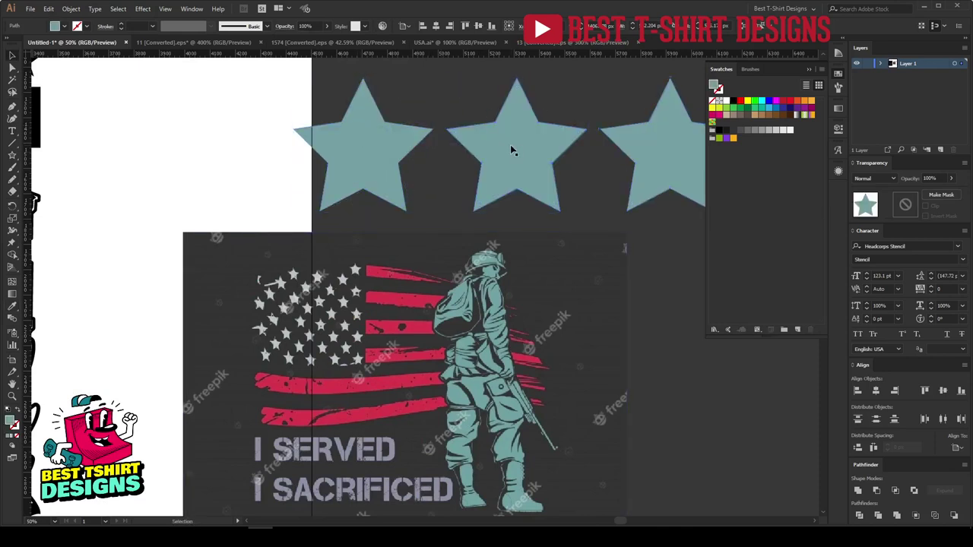
Sample the flag's red onto the middle star.
{"action": "left_click", "coordinate": [510, 145]}
{"action": "key", "text": "i"}
{"action": "left_click", "coordinate": [412, 297]}
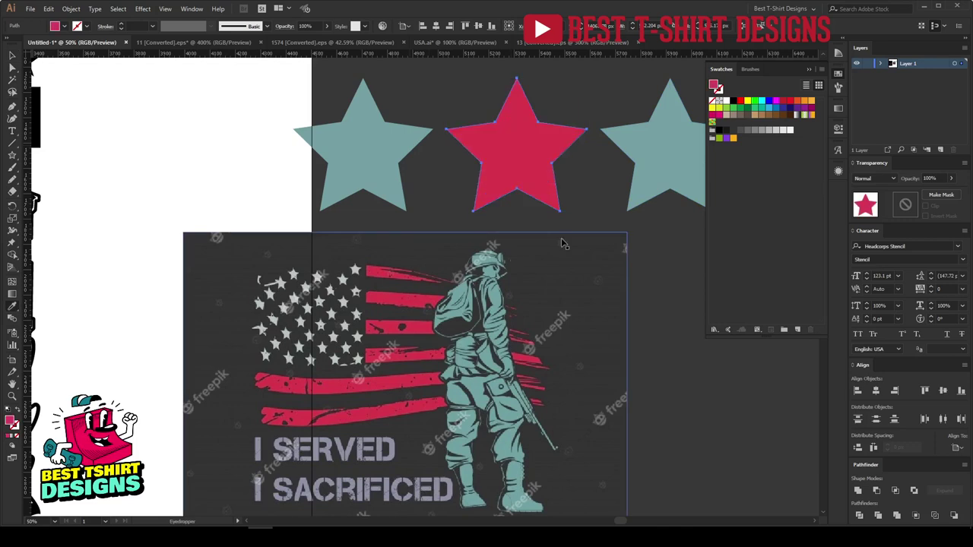
{"action": "key", "text": "v"}
{"action": "left_click", "coordinate": [645, 180]}
{"action": "key", "text": "i"}
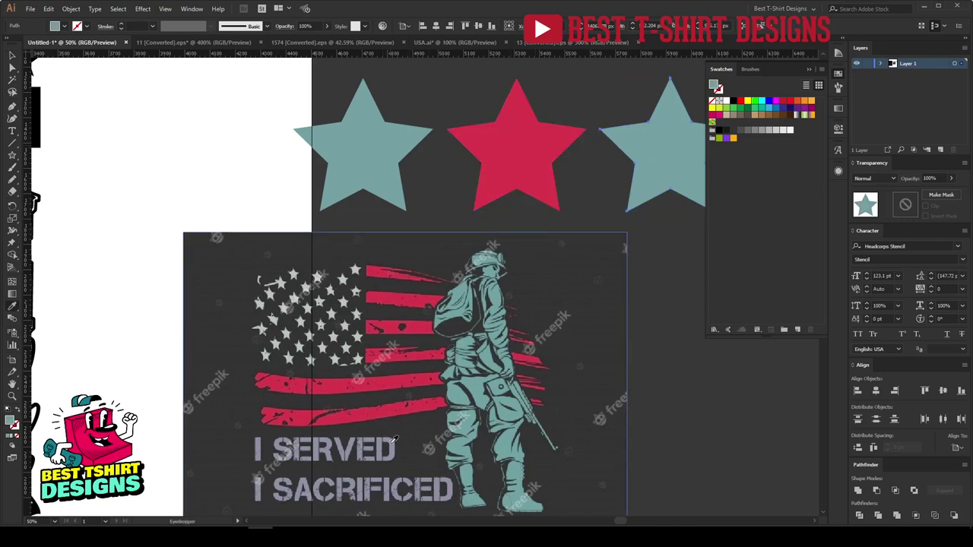
{"action": "key", "text": "v"}
Move the veteran image lower right and give the rightmost star the flag stars' light grey.
{"action": "scroll", "coordinate": [420, 273], "scroll_direction": "down", "scroll_amount": 1}
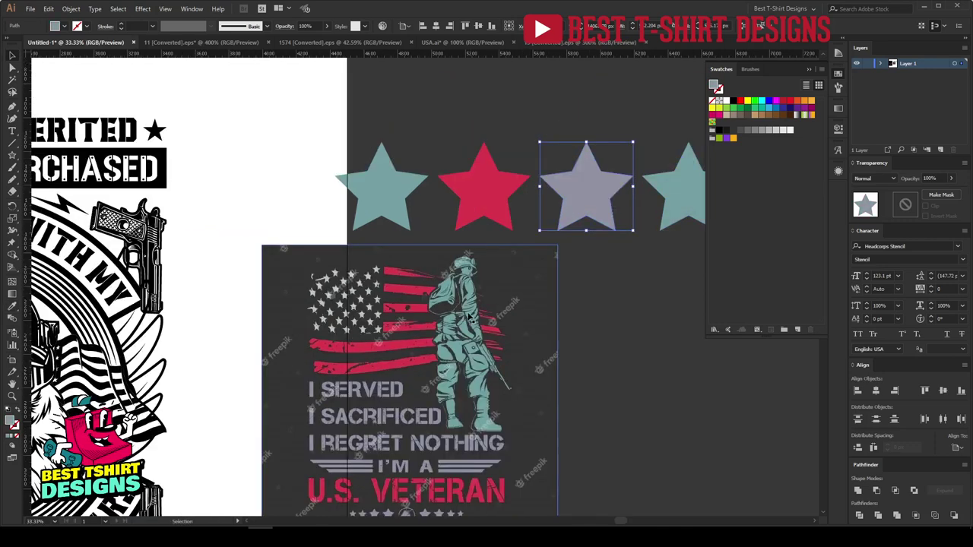
{"action": "scroll", "coordinate": [373, 266], "scroll_direction": "down", "scroll_amount": 1}
{"action": "left_click_drag", "start_coordinate": [392, 372], "coordinate": [660, 430]}
{"action": "left_click", "coordinate": [603, 203]}
{"action": "key", "text": "i"}
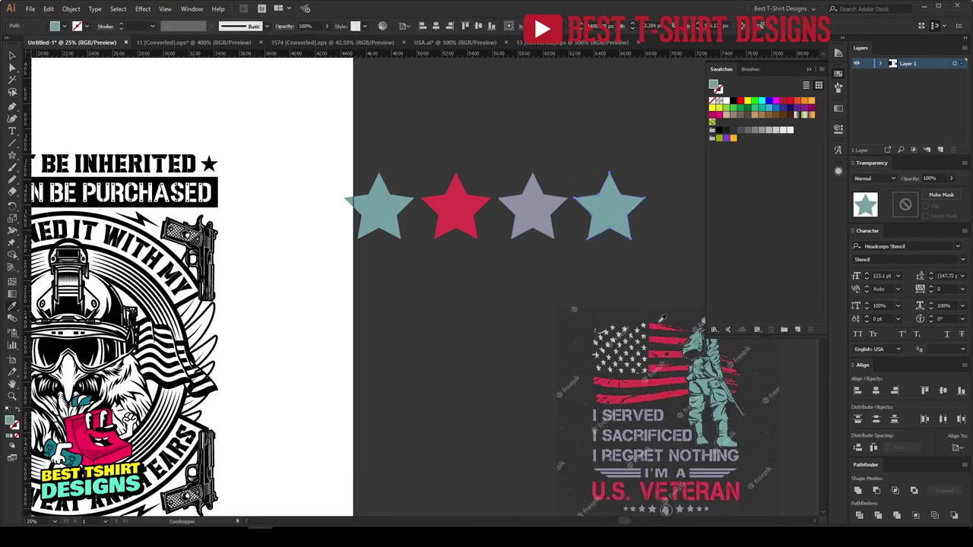
{"action": "scroll", "coordinate": [629, 348], "scroll_direction": "up", "scroll_amount": 4}
{"action": "left_click", "coordinate": [637, 312]}
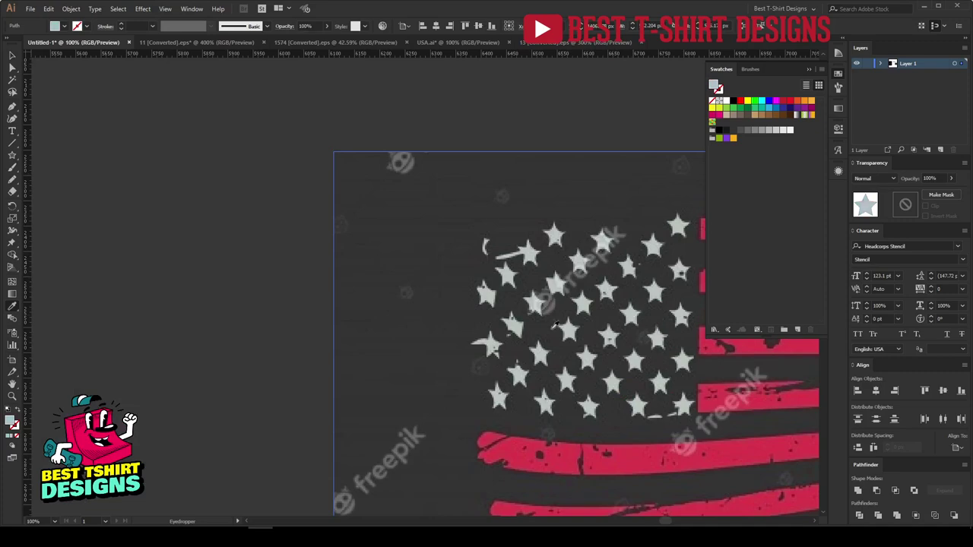
{"action": "scroll", "coordinate": [496, 326], "scroll_direction": "down", "scroll_amount": 4}
{"action": "key", "text": "v"}
{"action": "left_click", "coordinate": [492, 334]}
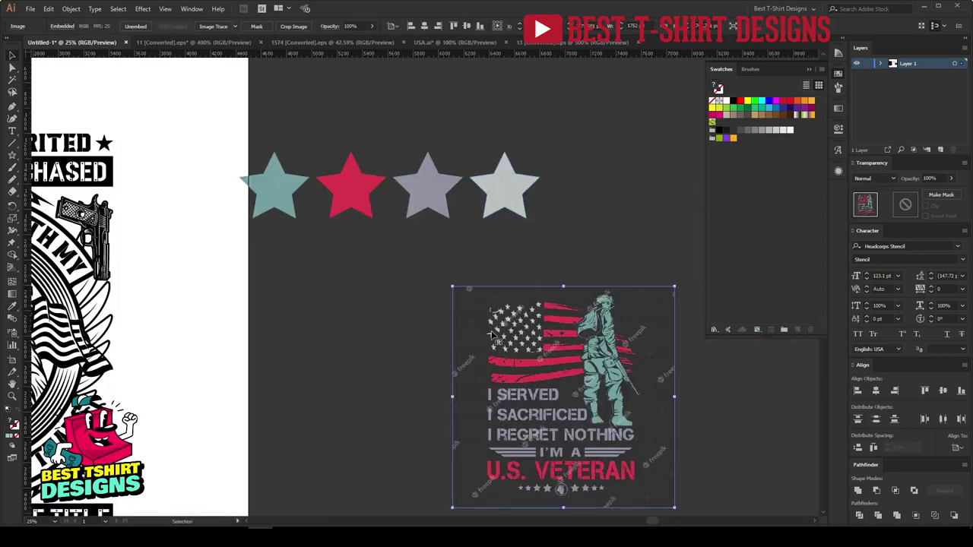
Delete the veteran image and save the four star colours as a new Swatches colour group.
{"action": "key", "text": "Delete"}
{"action": "scroll", "coordinate": [450, 330], "scroll_direction": "down", "scroll_amount": 1}
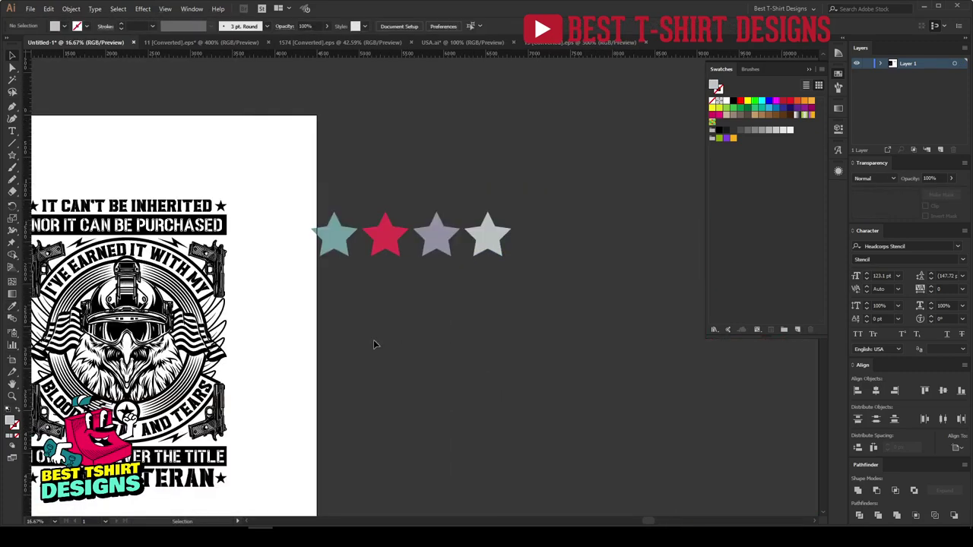
{"action": "left_click_drag", "start_coordinate": [373, 343], "coordinate": [447, 324]}
{"action": "left_click_drag", "start_coordinate": [603, 253], "coordinate": [384, 135]}
{"action": "left_click", "coordinate": [784, 331]}
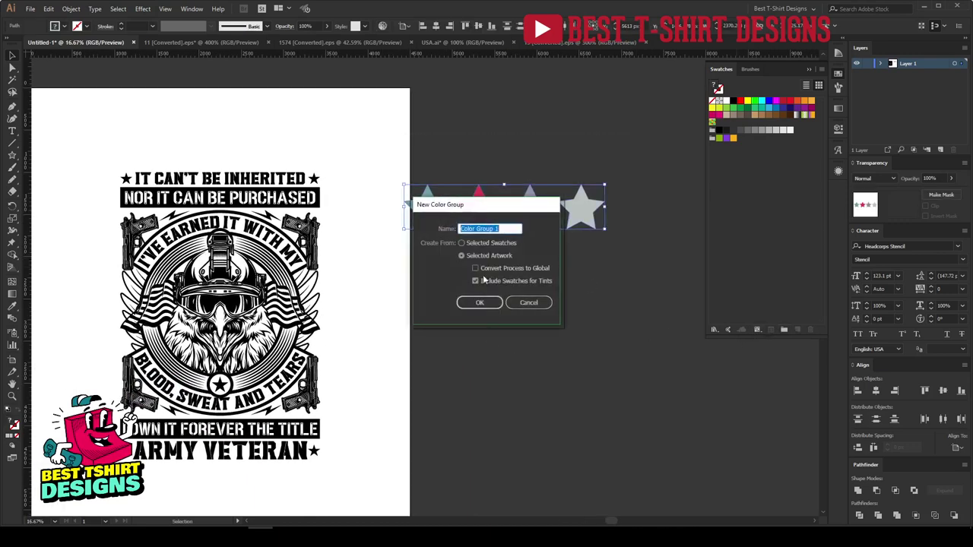
{"action": "left_click", "coordinate": [479, 303]}
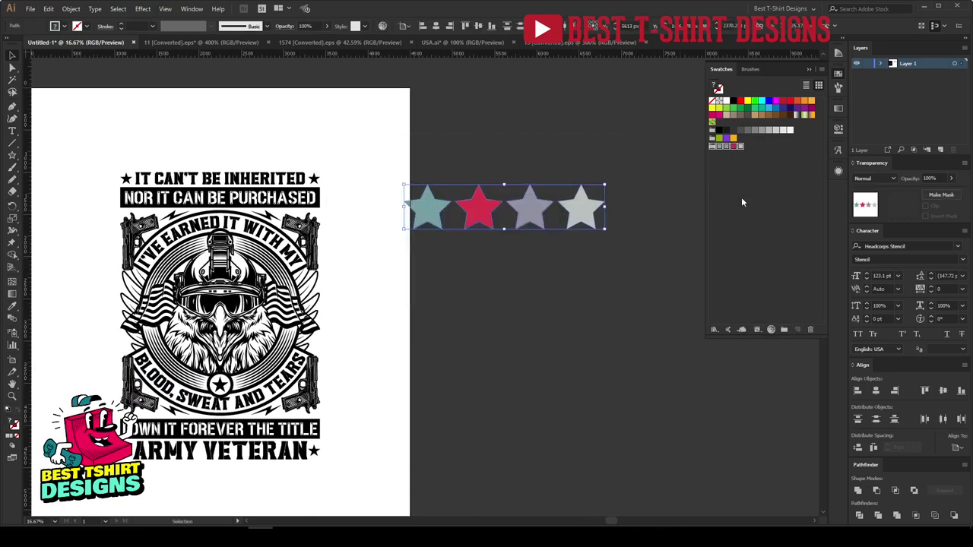
{"action": "left_click", "coordinate": [449, 365]}
{"action": "key", "text": "ctrl+equal"}
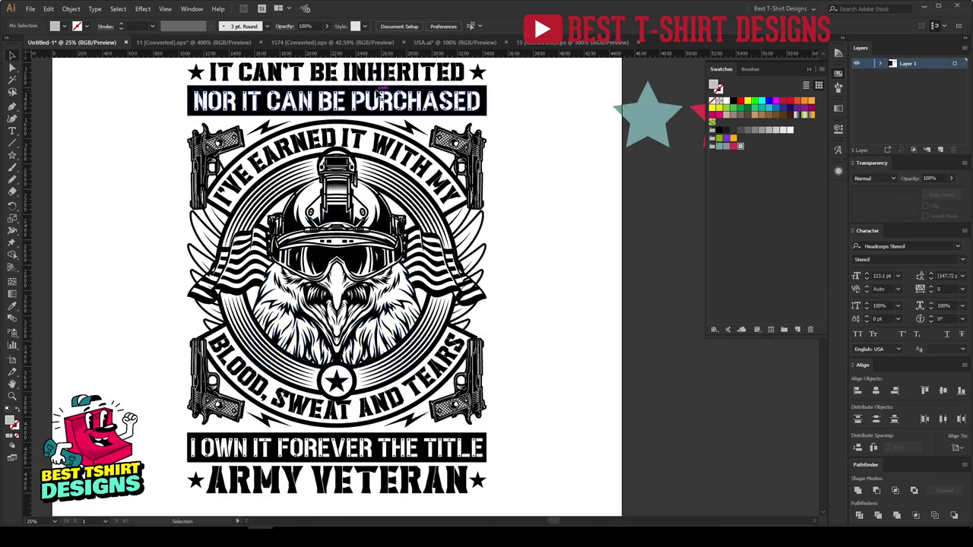
Ungroup the T-shirt artwork down two levels.
{"action": "left_click", "coordinate": [378, 92]}
{"action": "right_click", "coordinate": [378, 92]}
{"action": "left_click", "coordinate": [405, 174]}
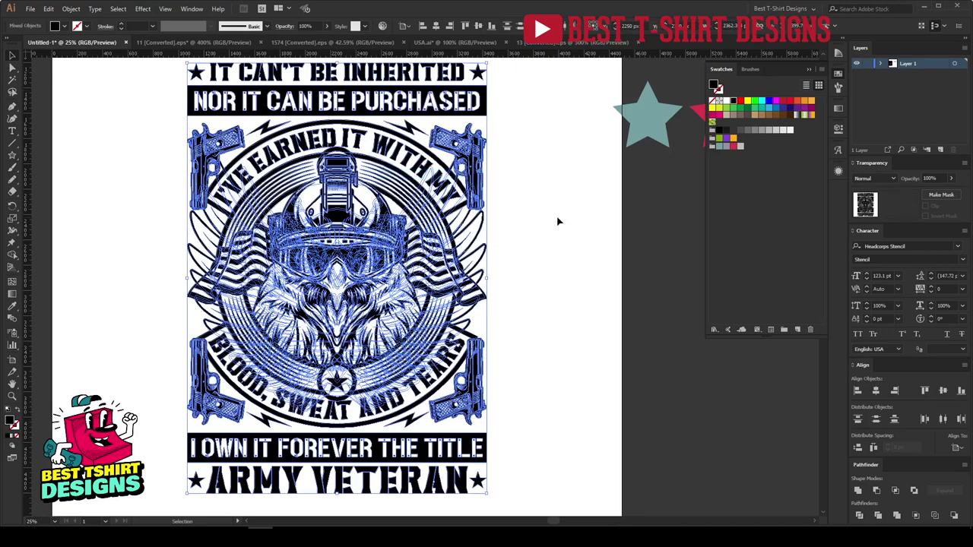
{"action": "left_click", "coordinate": [558, 219]}
{"action": "scroll", "coordinate": [558, 220], "scroll_direction": "up", "scroll_amount": 2}
{"action": "left_click", "coordinate": [428, 123]}
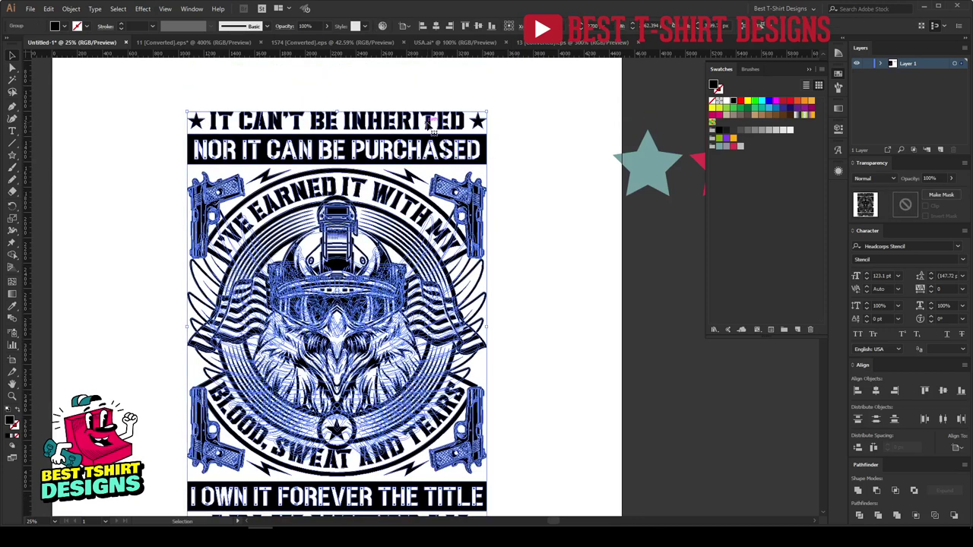
{"action": "right_click", "coordinate": [428, 123]}
{"action": "left_click", "coordinate": [490, 204]}
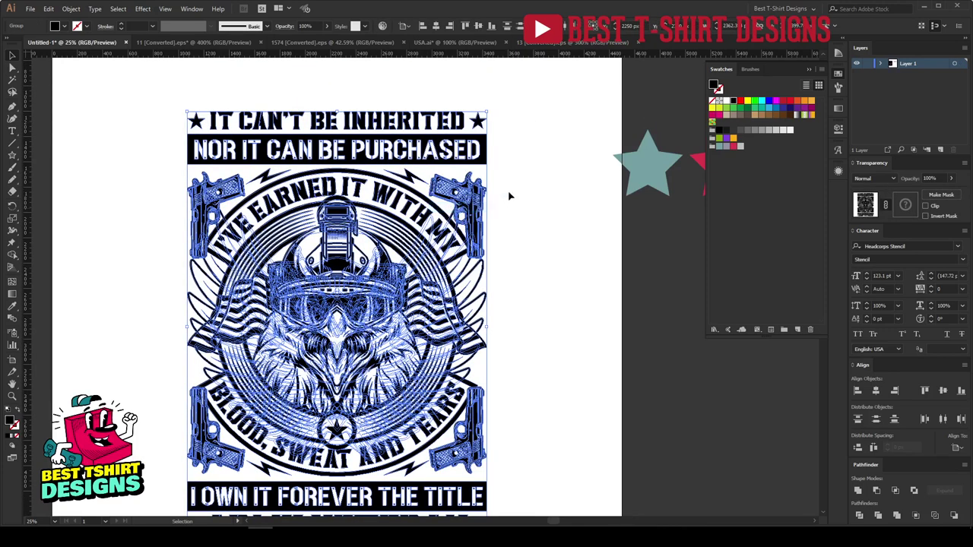
Make the NOR IT CAN BE PURCHASED bar red, the heading blue-grey, its stars light grey.
{"action": "left_click", "coordinate": [437, 144]}
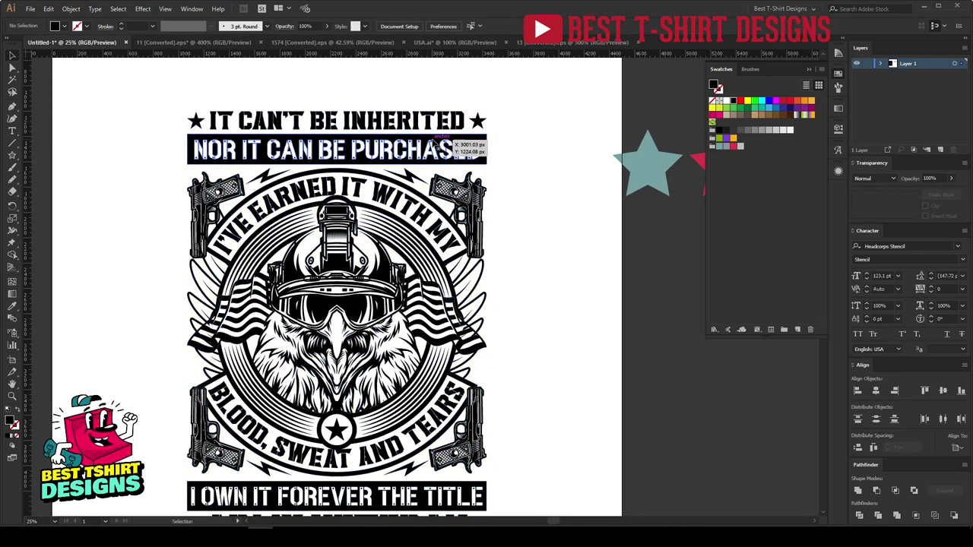
{"action": "left_click", "coordinate": [735, 146]}
{"action": "left_click", "coordinate": [453, 122]}
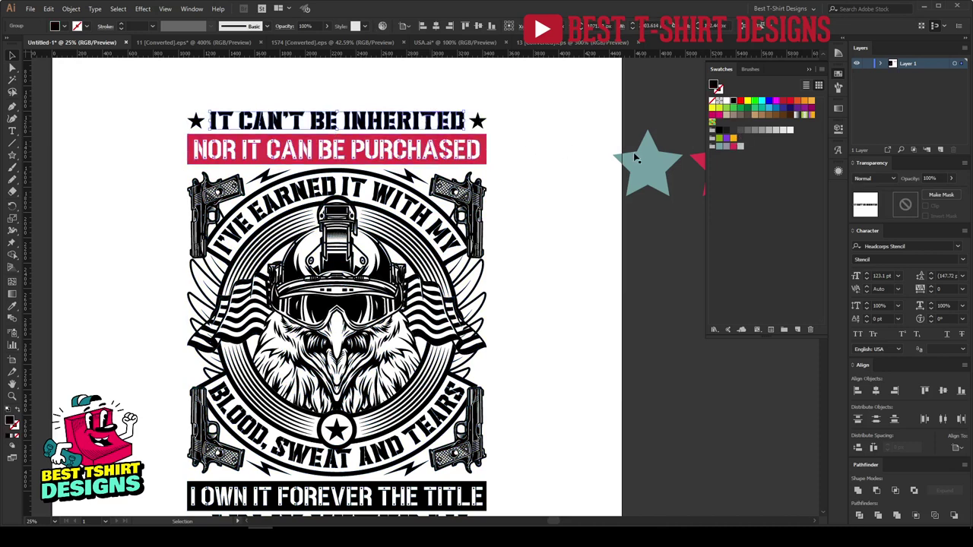
{"action": "left_click", "coordinate": [741, 146]}
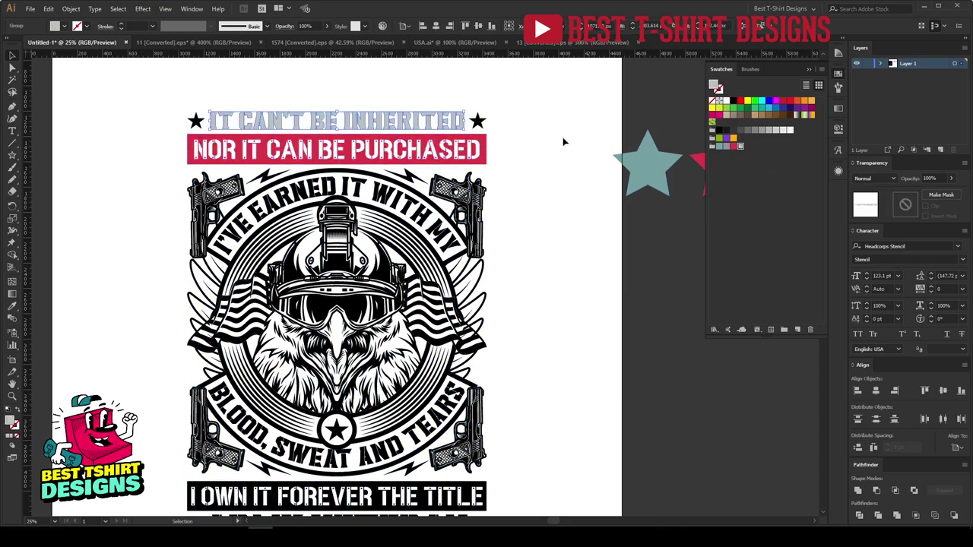
{"action": "left_click", "coordinate": [724, 148]}
{"action": "left_click", "coordinate": [478, 123]}
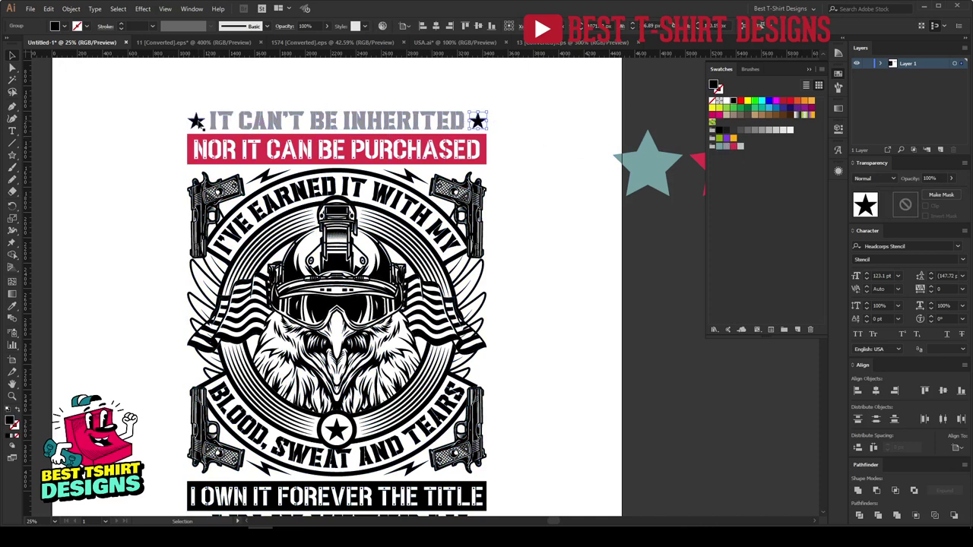
{"action": "left_click", "coordinate": [200, 123], "text": "shift"}
{"action": "left_click", "coordinate": [741, 150]}
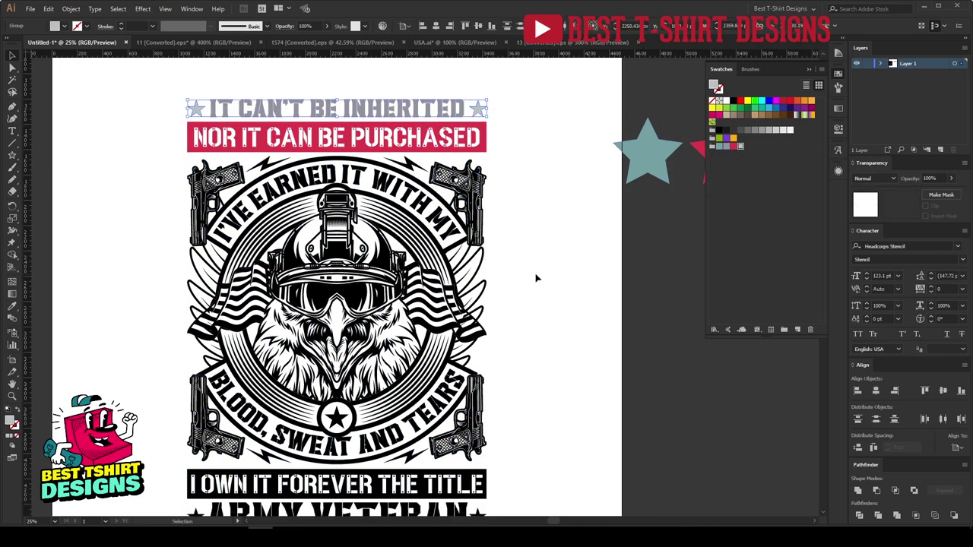
Copy the red fill onto the lower bar and make the ARMY VETERAN text grey.
{"action": "scroll", "coordinate": [537, 276], "scroll_direction": "down", "scroll_amount": 2}
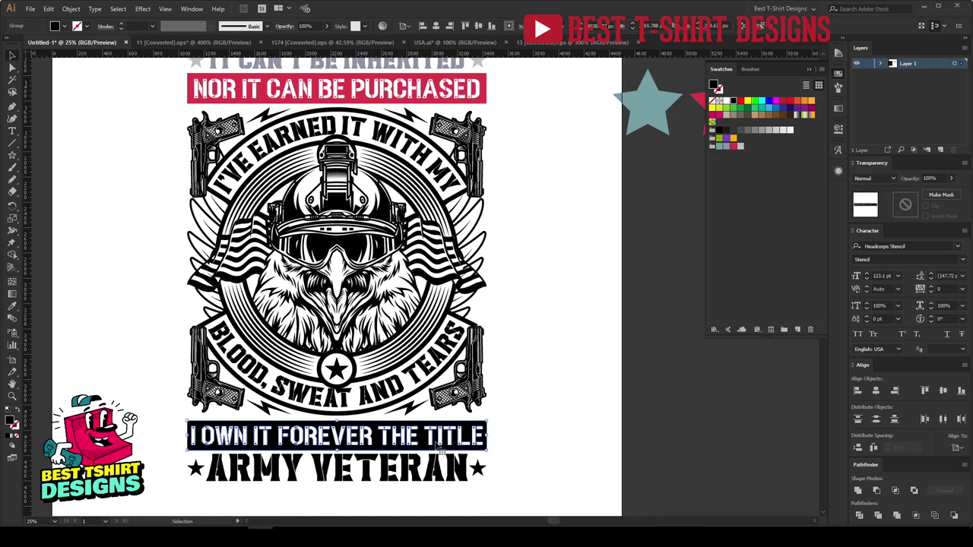
{"action": "key", "text": "i"}
{"action": "left_click", "coordinate": [456, 88]}
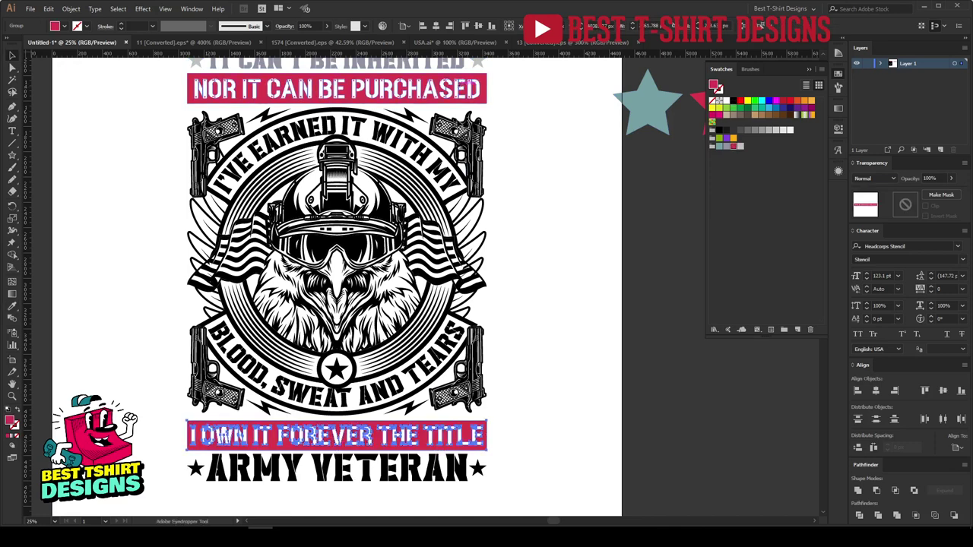
{"action": "left_click", "coordinate": [459, 478], "text": "ctrl"}
{"action": "scroll", "coordinate": [554, 182], "scroll_direction": "up", "scroll_amount": 2}
{"action": "left_click", "coordinate": [442, 107]}
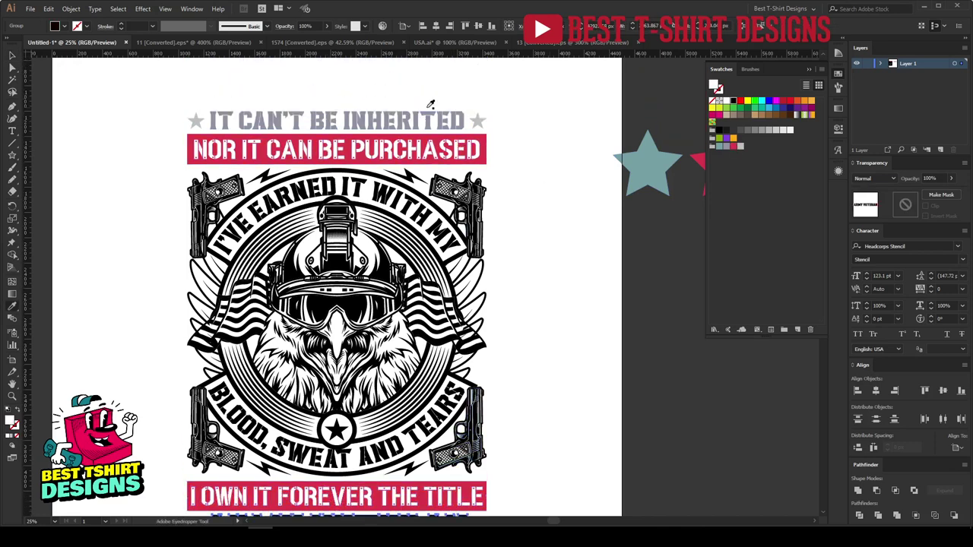
{"action": "key", "text": "v"}
{"action": "scroll", "coordinate": [516, 365], "scroll_direction": "down", "scroll_amount": 3}
{"action": "scroll", "coordinate": [495, 408], "scroll_direction": "up", "scroll_amount": 1}
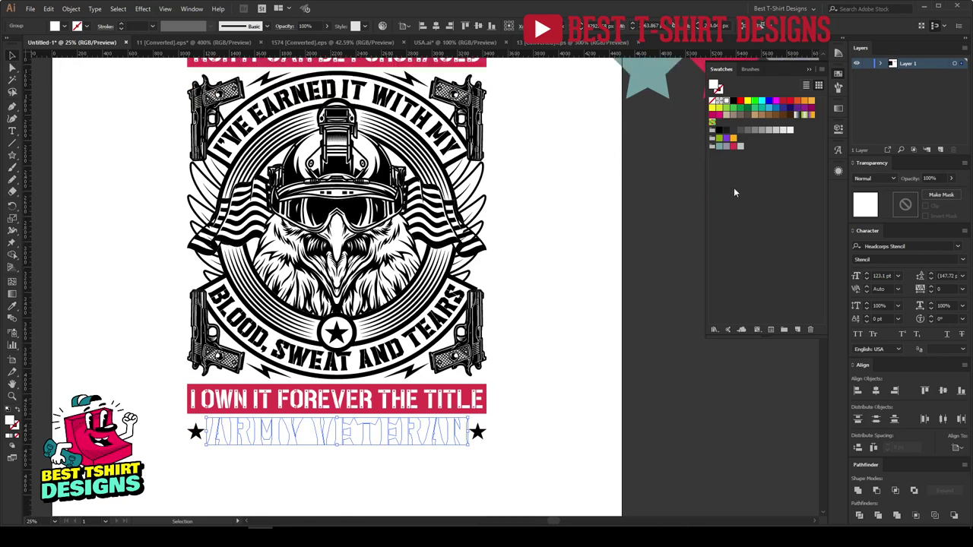
{"action": "left_click", "coordinate": [729, 146]}
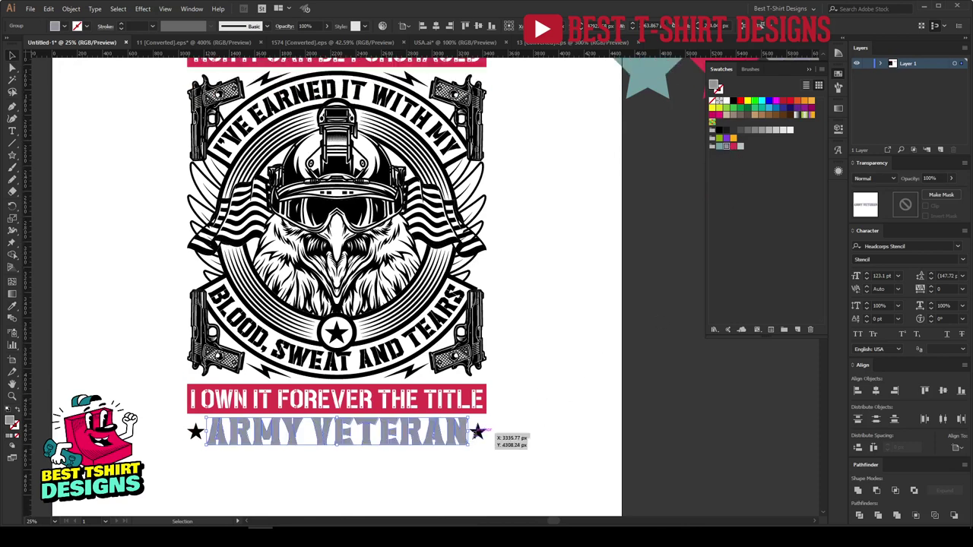
Colour both stars beside ARMY VETERAN light grey.
{"action": "left_click", "coordinate": [478, 432]}
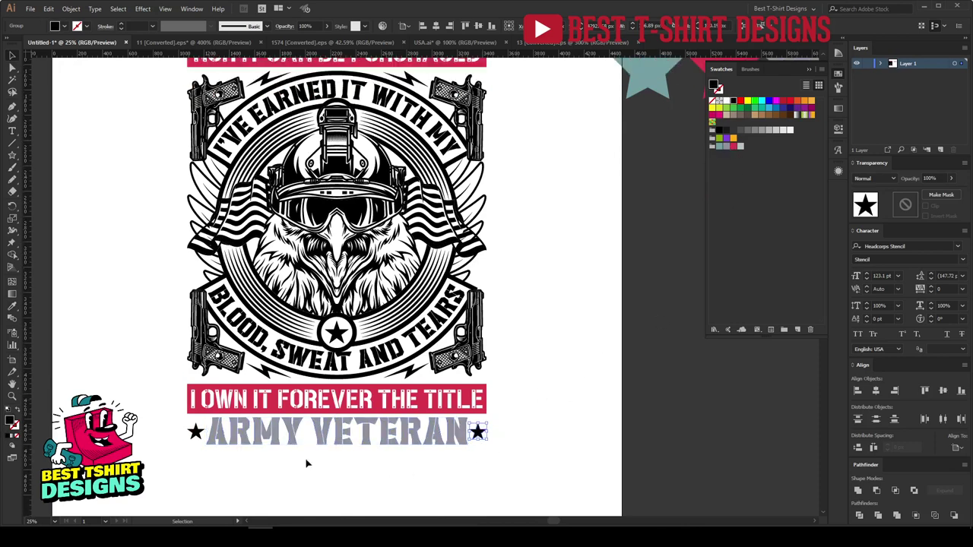
{"action": "left_click", "coordinate": [195, 433], "text": "shift"}
{"action": "left_click", "coordinate": [741, 147]}
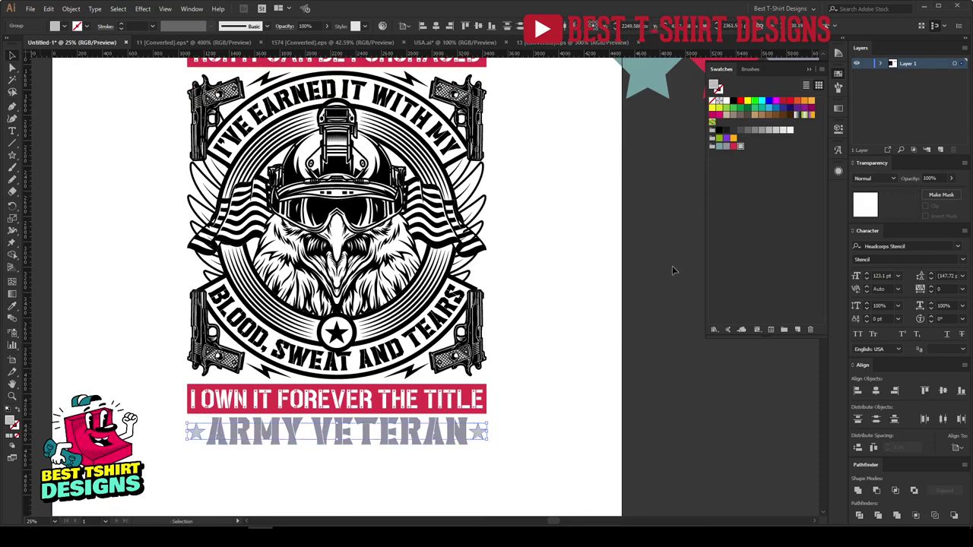
{"action": "left_click", "coordinate": [586, 378]}
Duplicate the lightning bolts below the badge and colour both bolt groups teal.
{"action": "scroll", "coordinate": [586, 377], "scroll_direction": "up", "scroll_amount": 2}
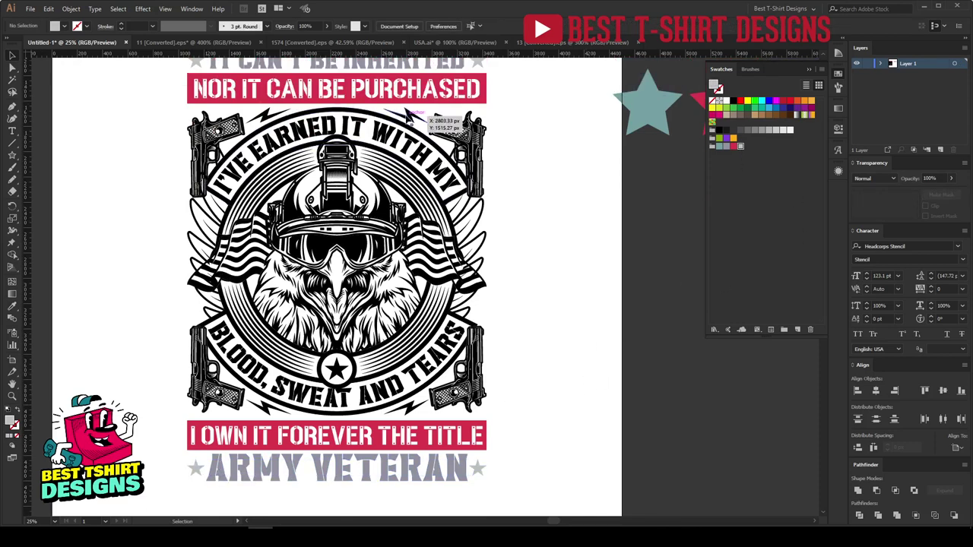
{"action": "left_click", "coordinate": [273, 116]}
{"action": "left_click_drag", "start_coordinate": [416, 416], "coordinate": [417, 416]}
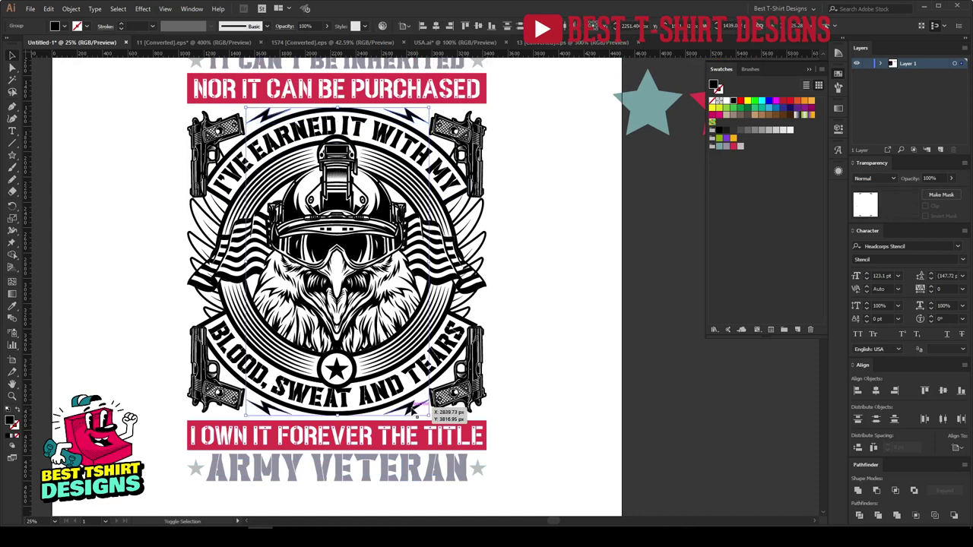
{"action": "left_click", "coordinate": [719, 149]}
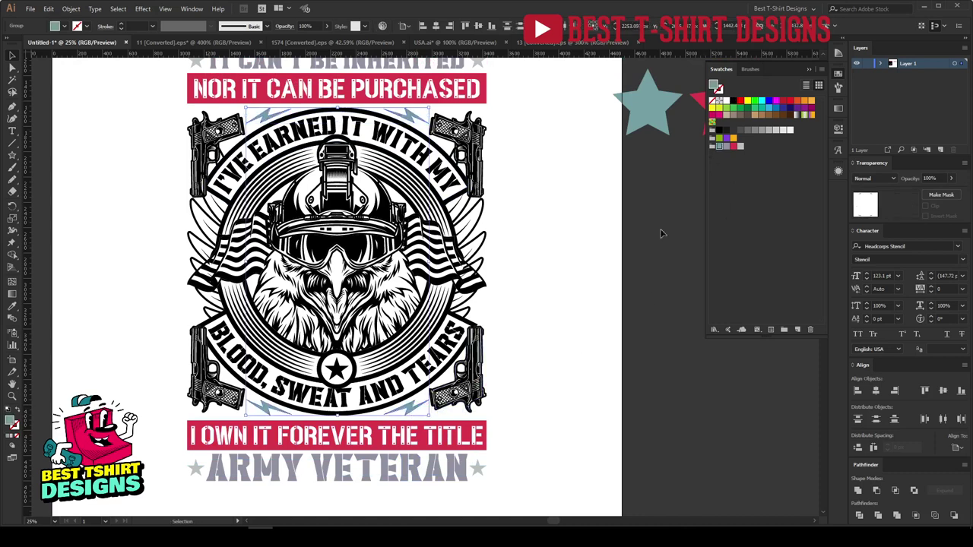
{"action": "left_click", "coordinate": [588, 332]}
{"action": "scroll", "coordinate": [588, 332], "scroll_direction": "up", "scroll_amount": 1}
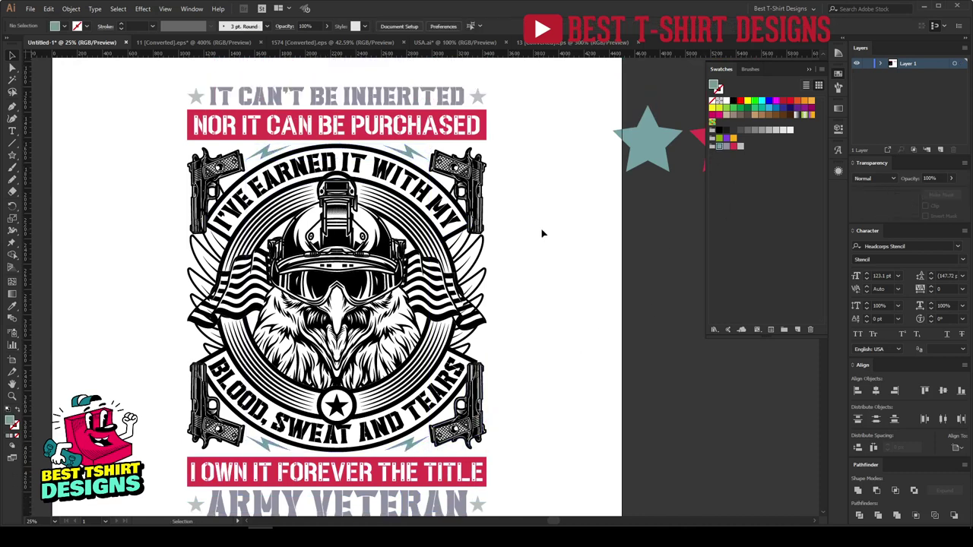
{"action": "scroll", "coordinate": [243, 246], "scroll_direction": "down", "scroll_amount": 1, "text": "alt"}
Move the row of colour-sample stars further right.
{"action": "left_click_drag", "start_coordinate": [472, 135], "coordinate": [692, 196]}
{"action": "left_click_drag", "start_coordinate": [608, 190], "coordinate": [669, 192]}
{"action": "left_click", "coordinate": [587, 311]}
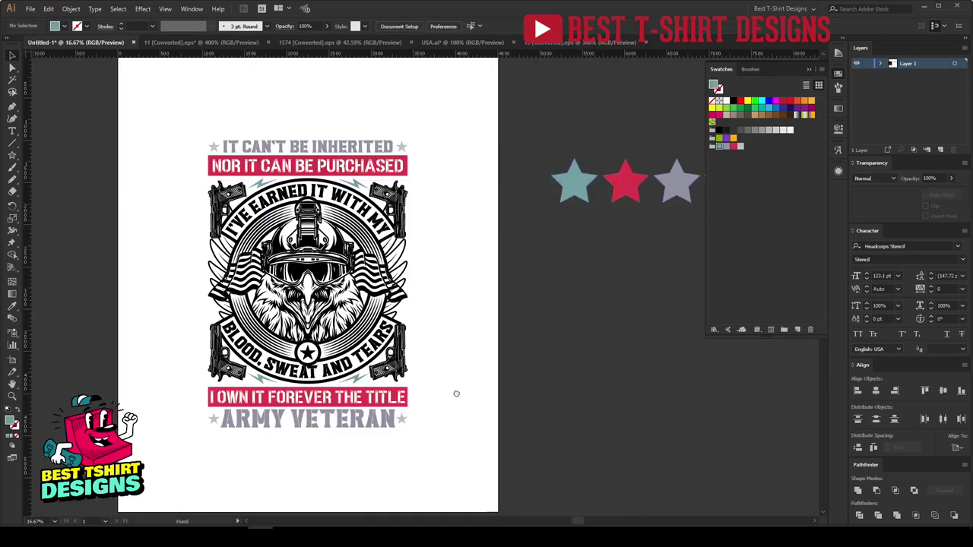
{"action": "scroll", "coordinate": [479, 365], "scroll_direction": "left", "scroll_amount": 1}
Draw a rectangle covering the design, send it to back, fill it black, and lock it.
{"action": "left_click_drag", "start_coordinate": [13, 159], "coordinate": [61, 158]}
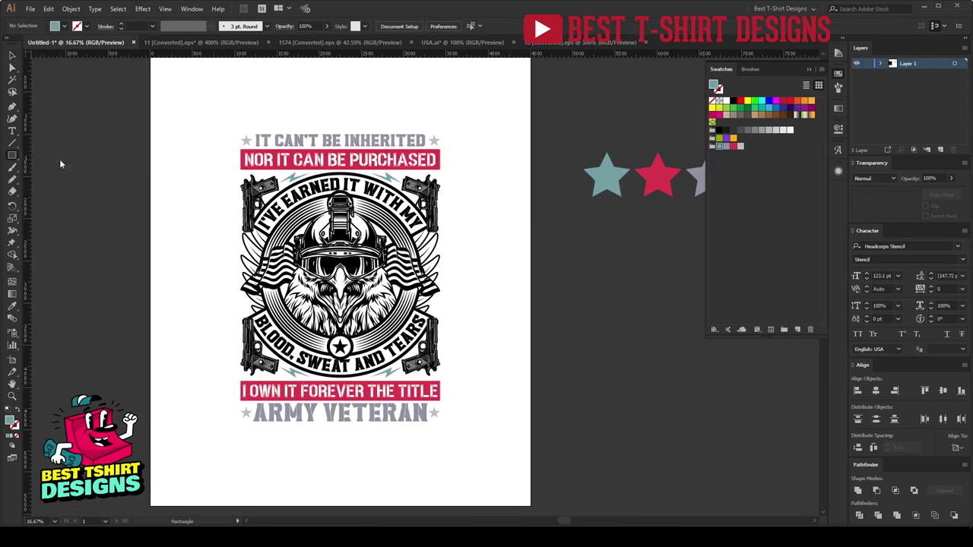
{"action": "left_click_drag", "start_coordinate": [213, 104], "coordinate": [479, 470]}
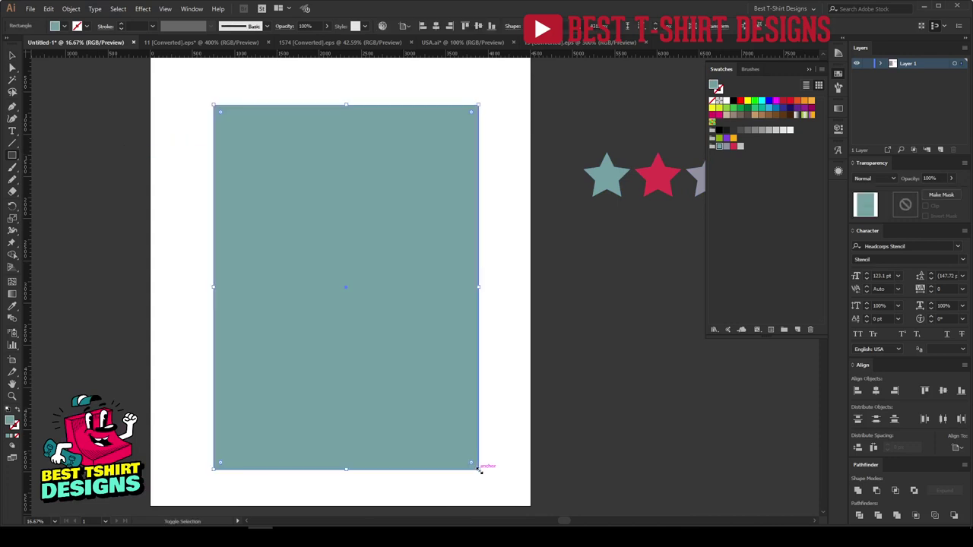
{"action": "key", "text": "ctrl+shift+bracketleft"}
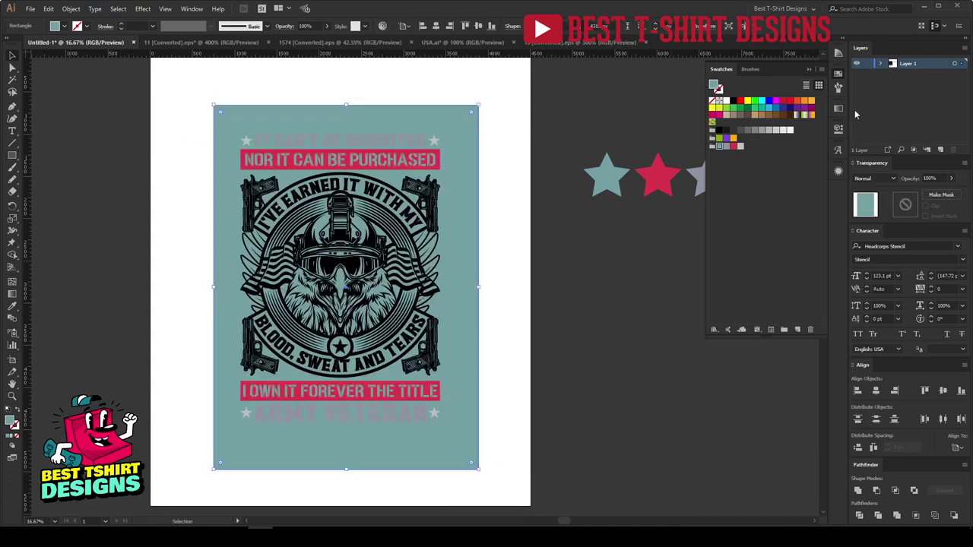
{"action": "left_click", "coordinate": [734, 100]}
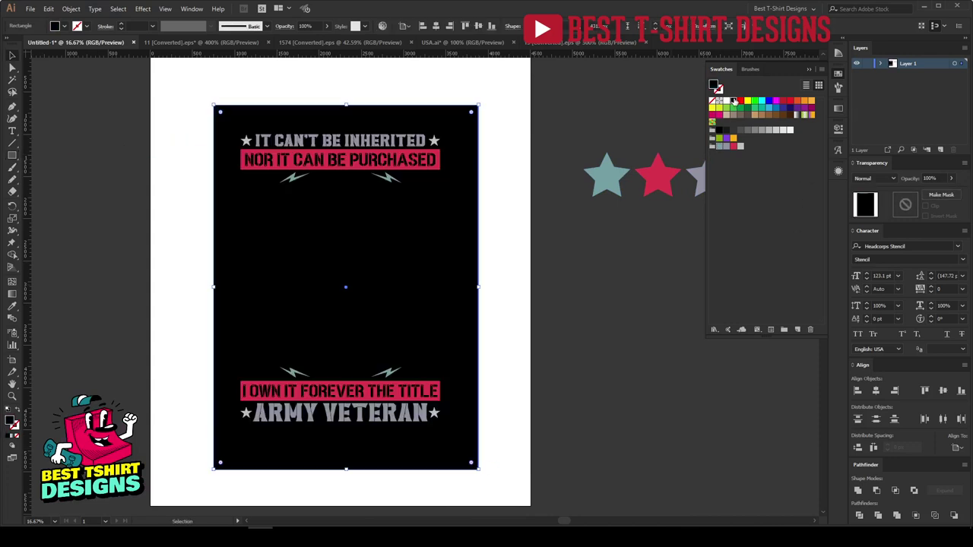
{"action": "left_click", "coordinate": [876, 64]}
{"action": "scroll", "coordinate": [878, 138], "scroll_direction": "down", "scroll_amount": 5}
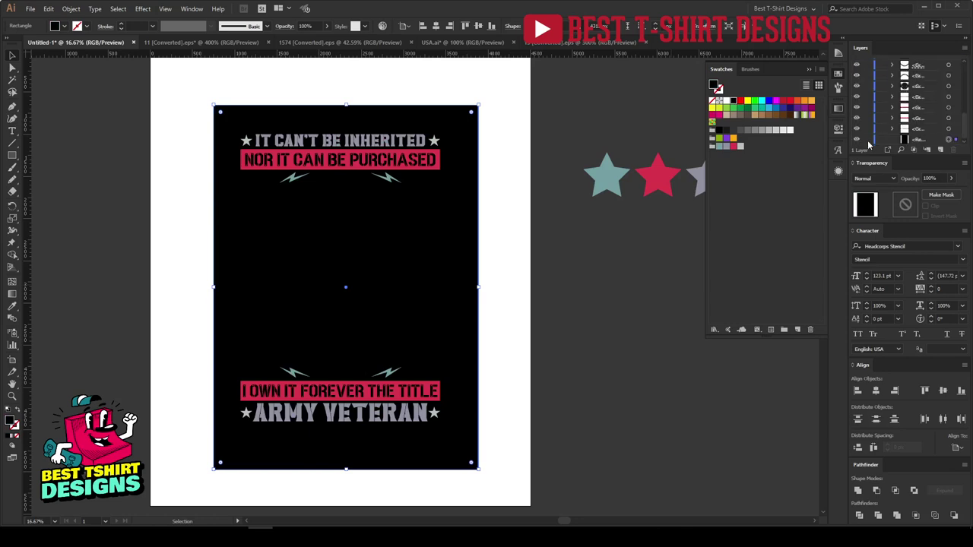
{"action": "left_click", "coordinate": [867, 140]}
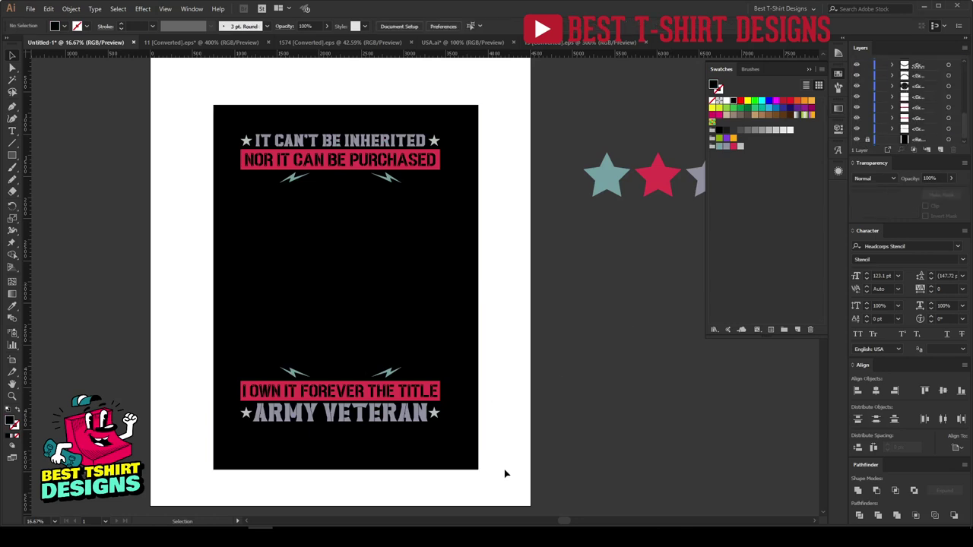
Try a red fill on the central winged eagle graphic, then undo it back to black.
{"action": "left_click_drag", "start_coordinate": [506, 473], "coordinate": [211, 111]}
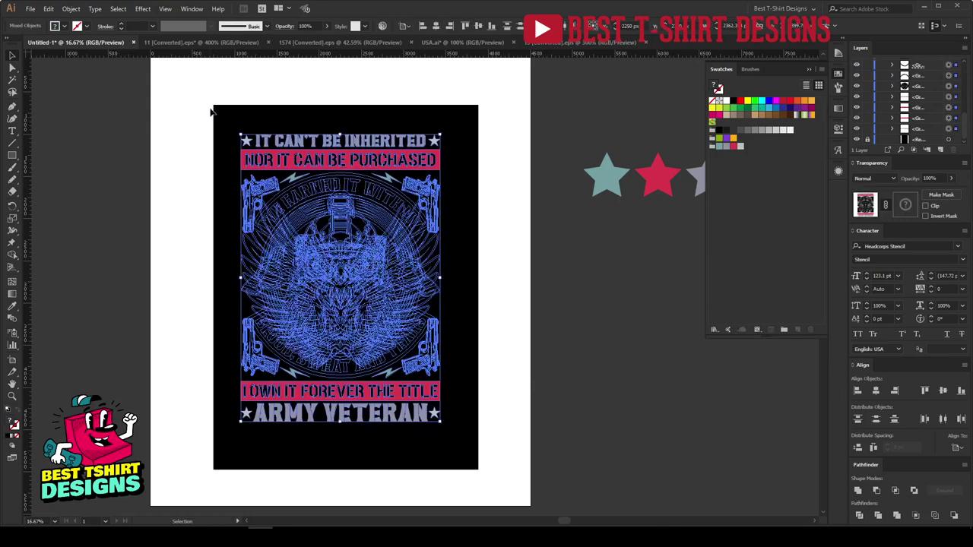
{"action": "left_click", "coordinate": [163, 227]}
{"action": "left_click", "coordinate": [310, 247]}
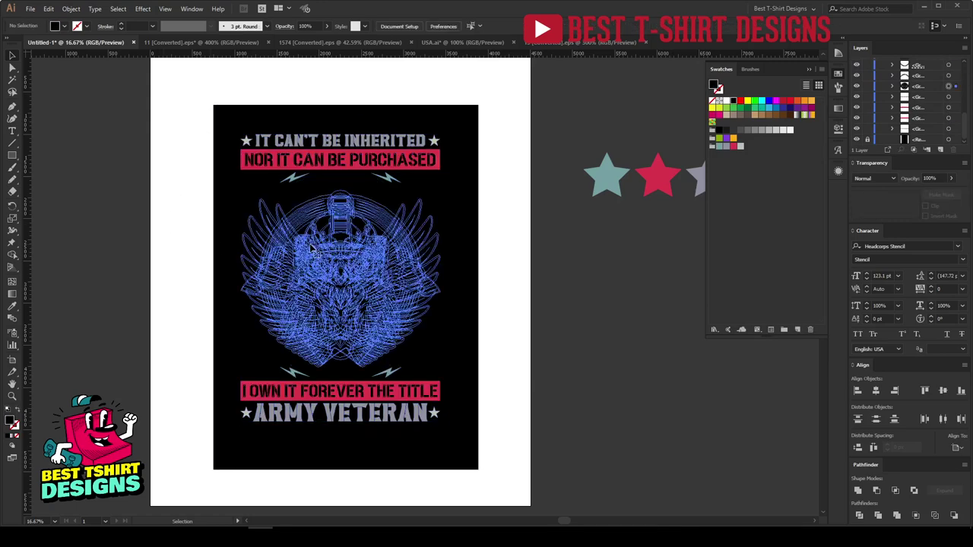
{"action": "left_click", "coordinate": [733, 147]}
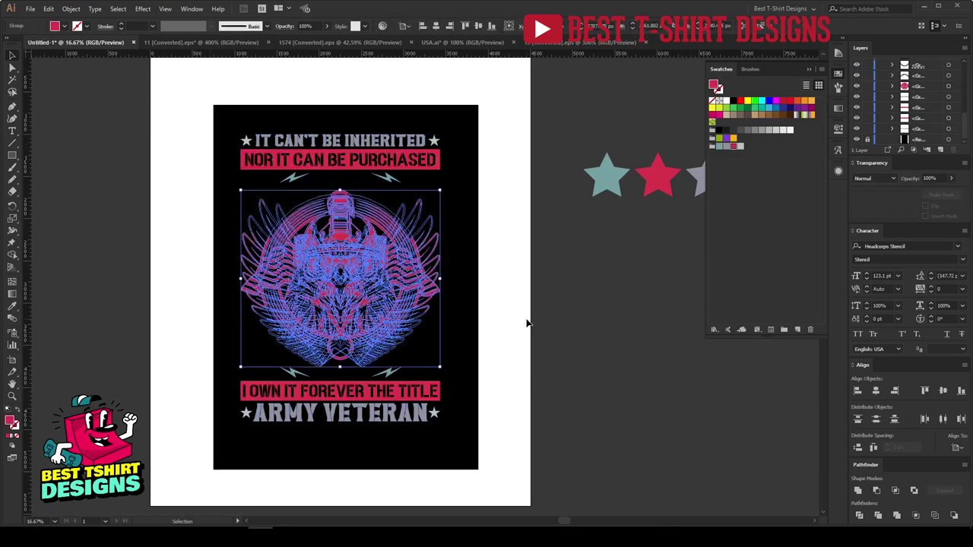
{"action": "left_click", "coordinate": [526, 323]}
{"action": "scroll", "coordinate": [308, 310], "scroll_direction": "up", "scroll_amount": 1}
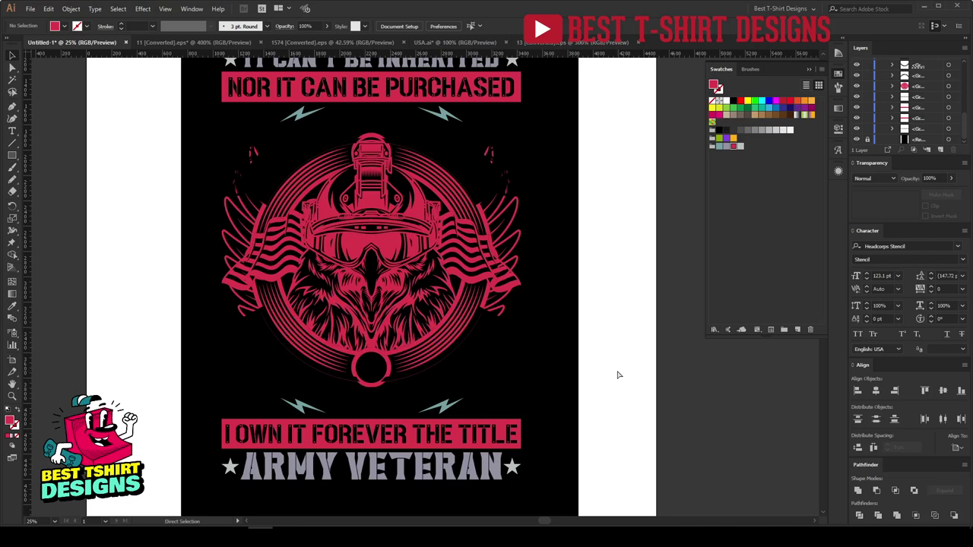
{"action": "key", "text": "ctrl+z"}
{"action": "left_click", "coordinate": [617, 298]}
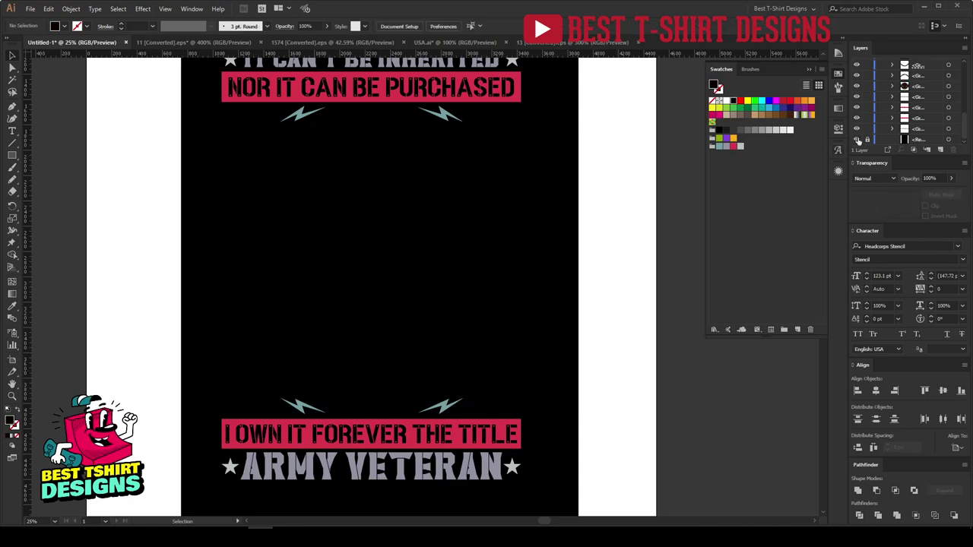
With the black background hidden, fill the whole eagle emblem group red, then show the background.
{"action": "left_click", "coordinate": [858, 140]}
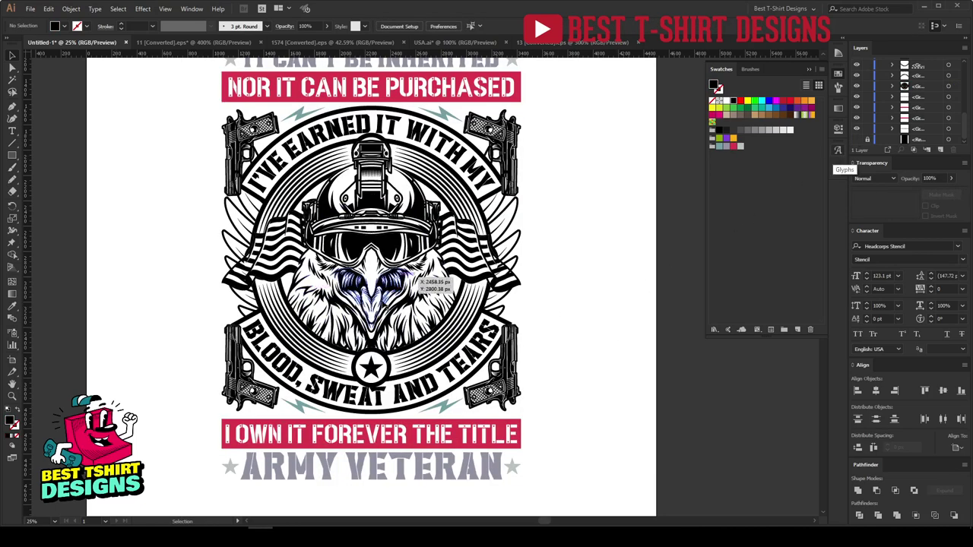
{"action": "left_click", "coordinate": [857, 139]}
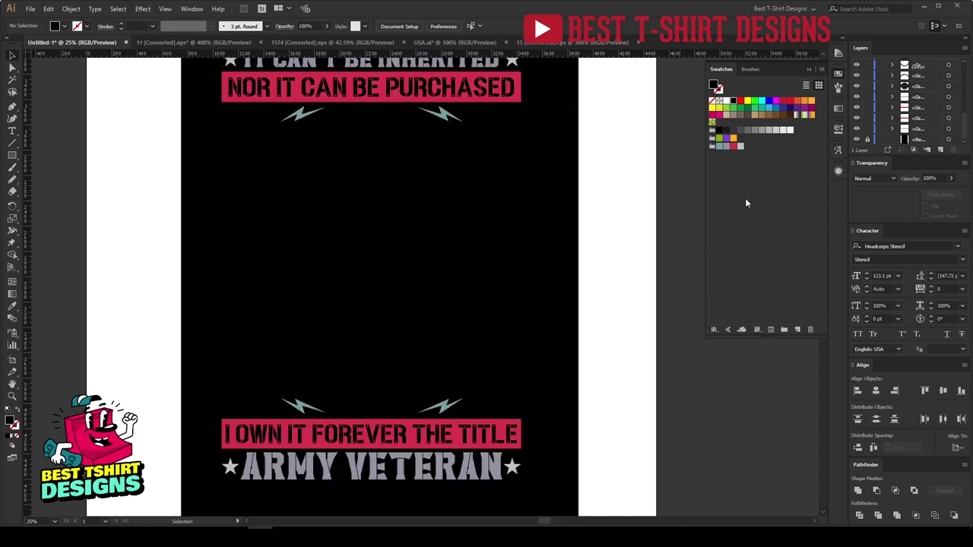
{"action": "left_click", "coordinate": [857, 141]}
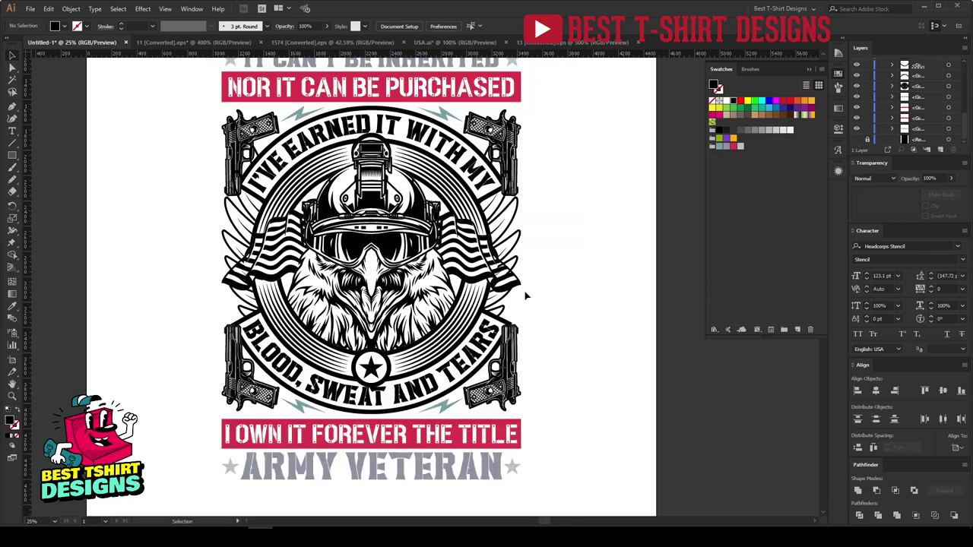
{"action": "left_click", "coordinate": [949, 86]}
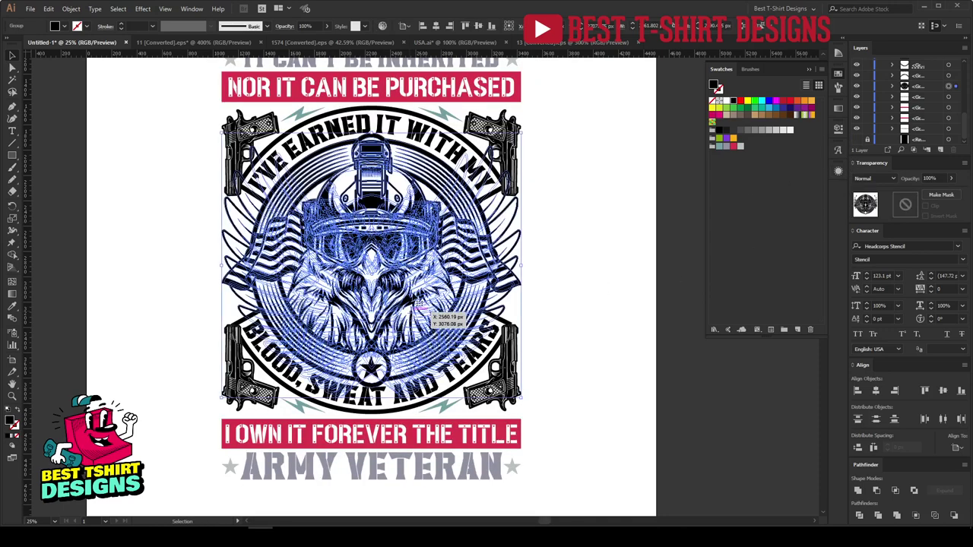
{"action": "left_click", "coordinate": [734, 147]}
{"action": "left_click", "coordinate": [594, 296]}
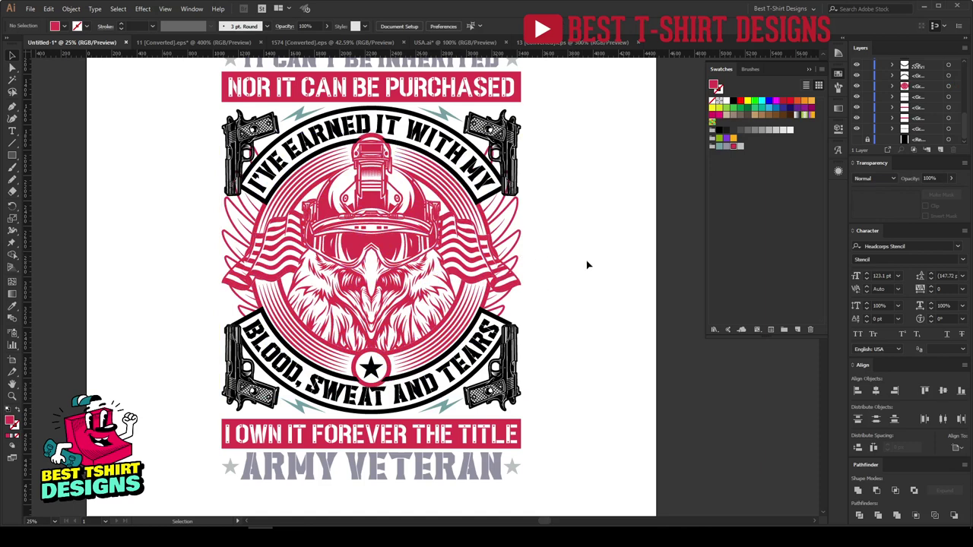
{"action": "left_click", "coordinate": [856, 140]}
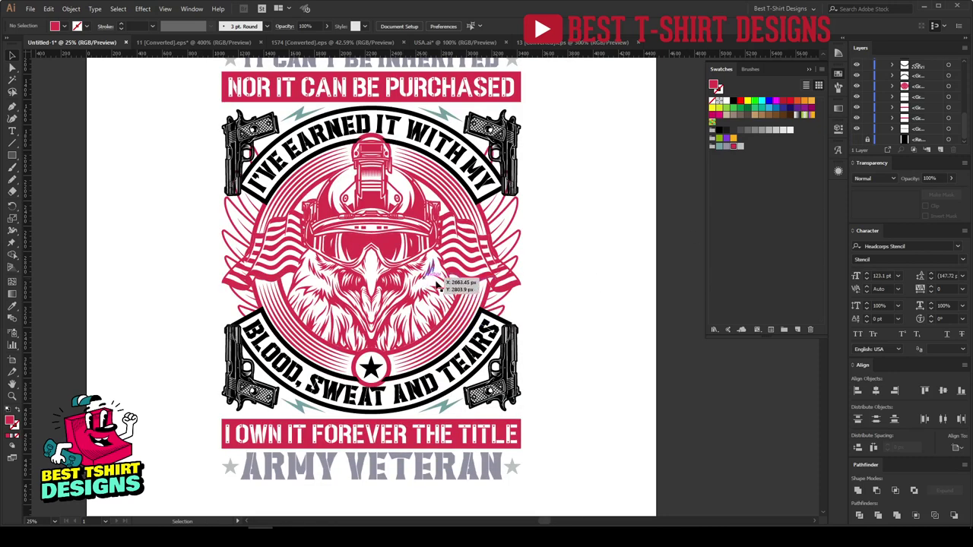
{"action": "scroll", "coordinate": [429, 290], "scroll_direction": "up", "scroll_amount": 5}
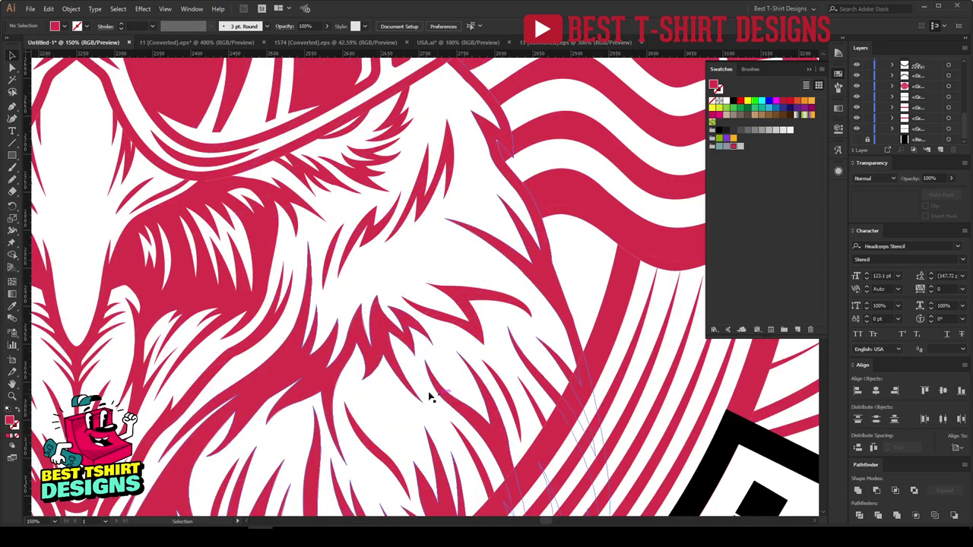
{"action": "scroll", "coordinate": [428, 295], "scroll_direction": "down", "scroll_amount": 2}
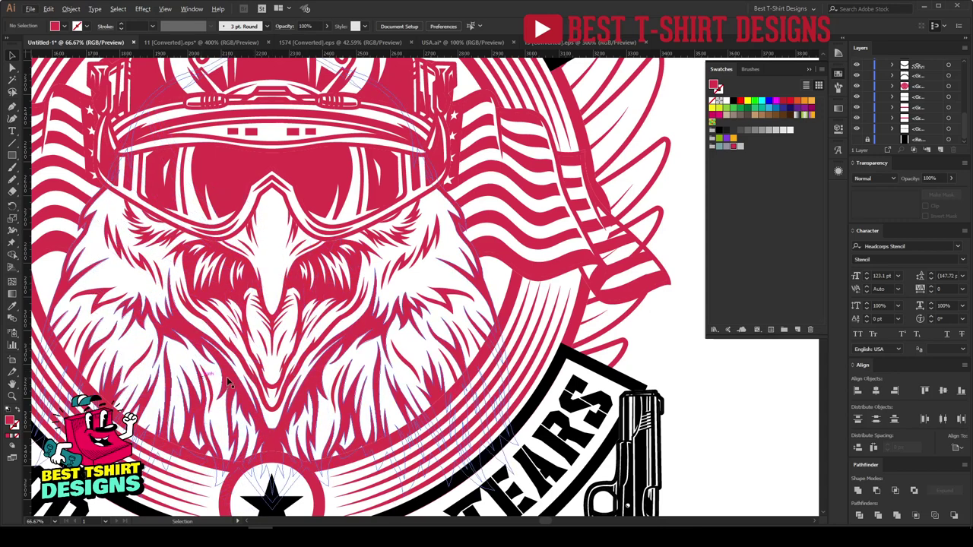
{"action": "key", "text": "ctrl+minus"}
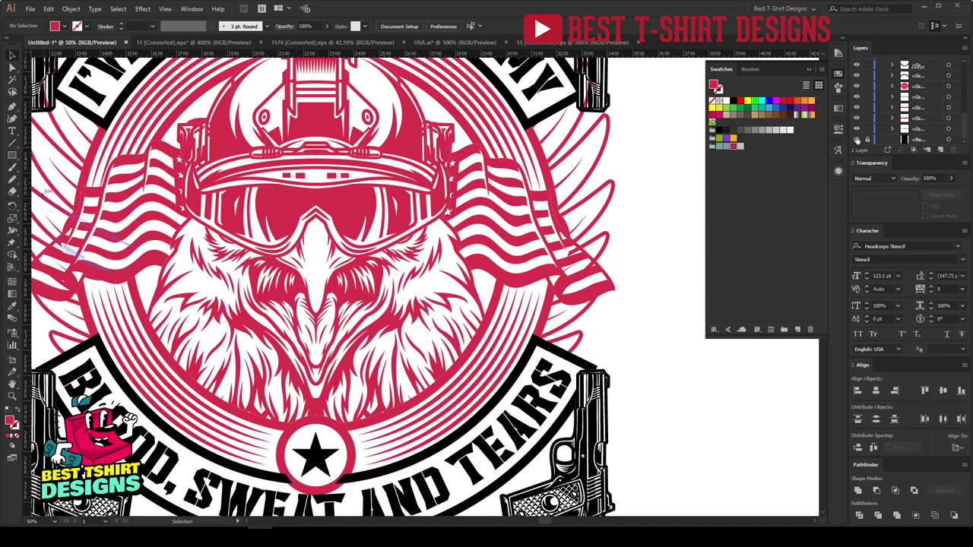
{"action": "left_click", "coordinate": [857, 141]}
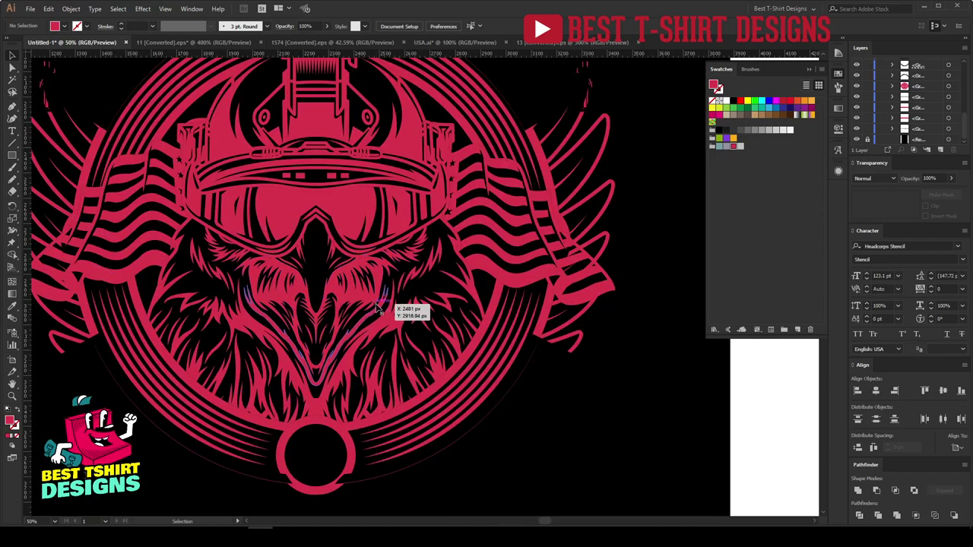
{"action": "key", "text": "ctrl+minus"}
{"action": "key", "text": "ctrl+minus"}
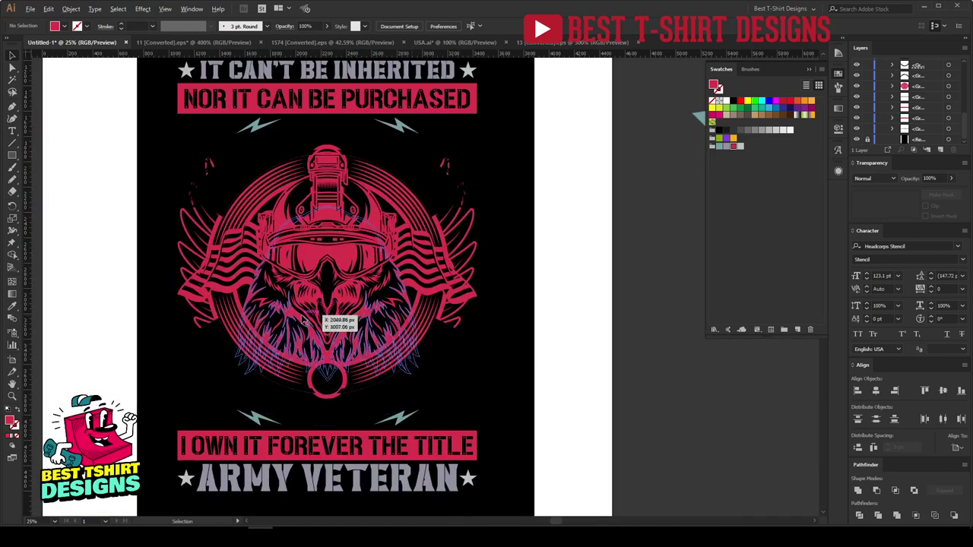
{"action": "scroll", "coordinate": [315, 304], "scroll_direction": "up", "scroll_amount": 1}
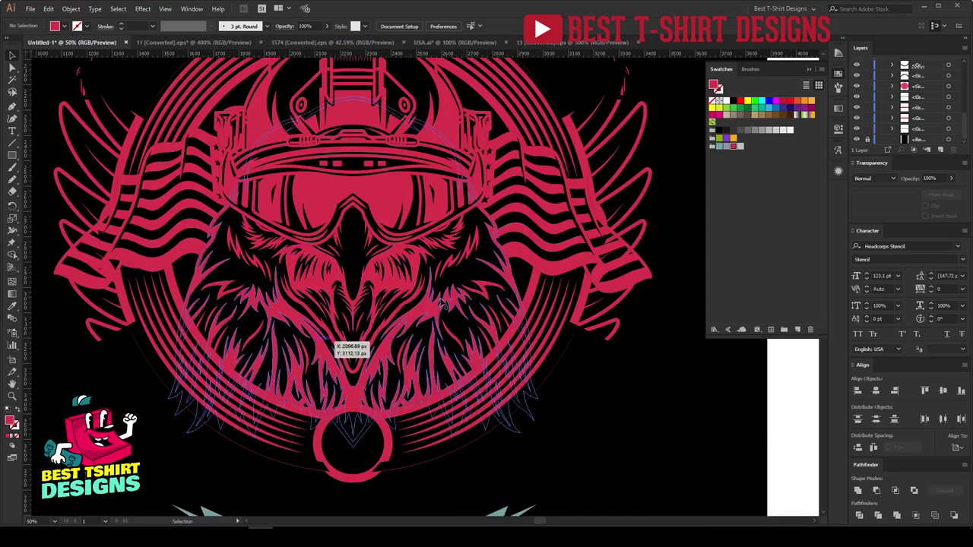
{"action": "scroll", "coordinate": [320, 320], "scroll_direction": "down", "scroll_amount": 3}
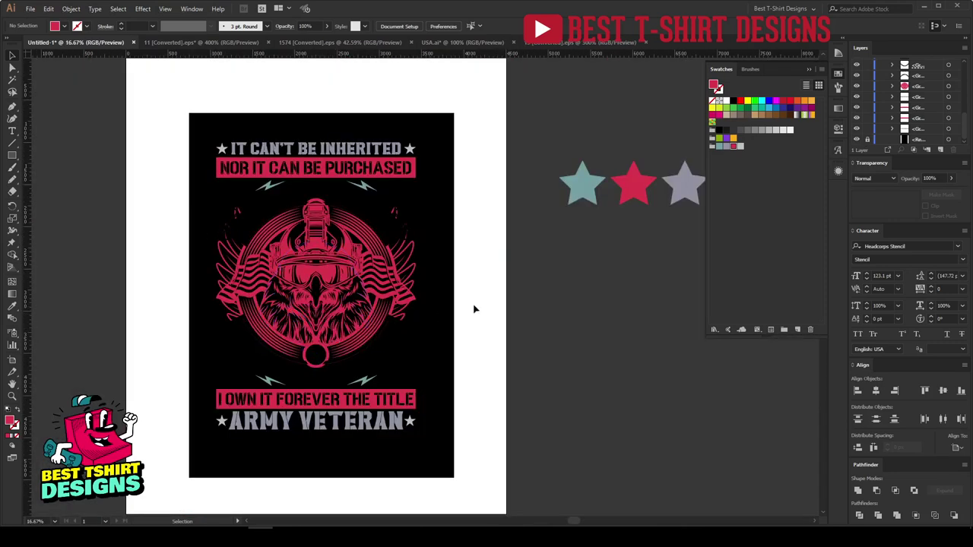
Hide the background and move both arc text banners into the isolated eagle emblem group.
{"action": "left_click", "coordinate": [857, 140]}
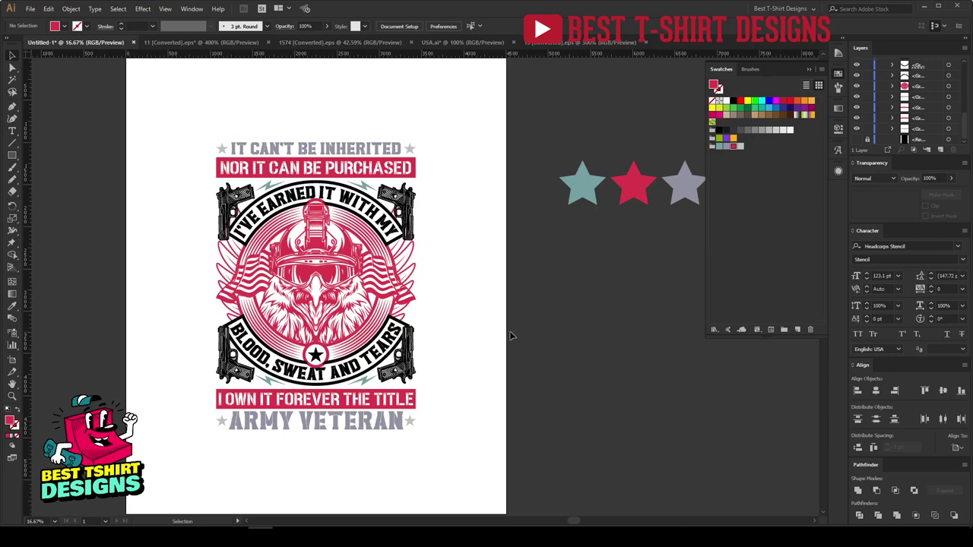
{"action": "key", "text": "ctrl+plus"}
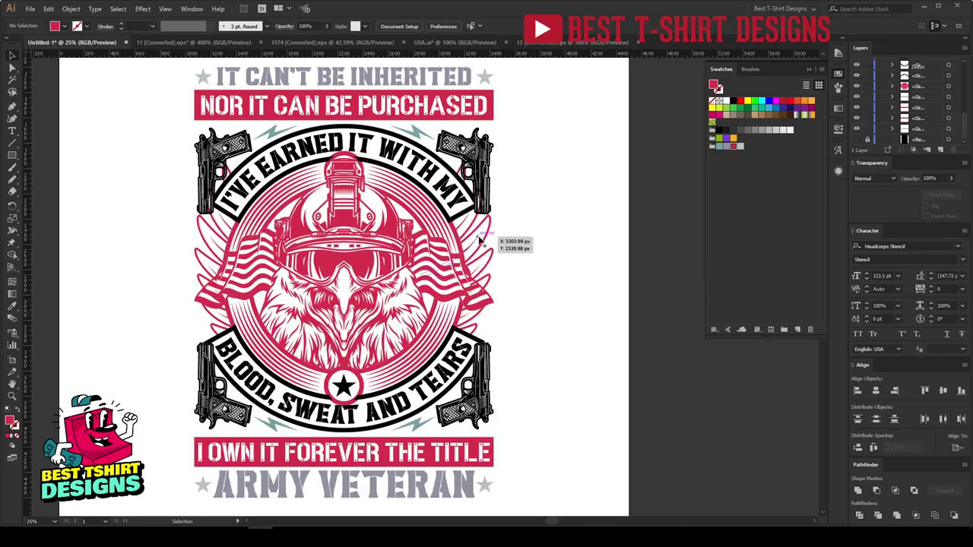
{"action": "left_click", "coordinate": [447, 185]}
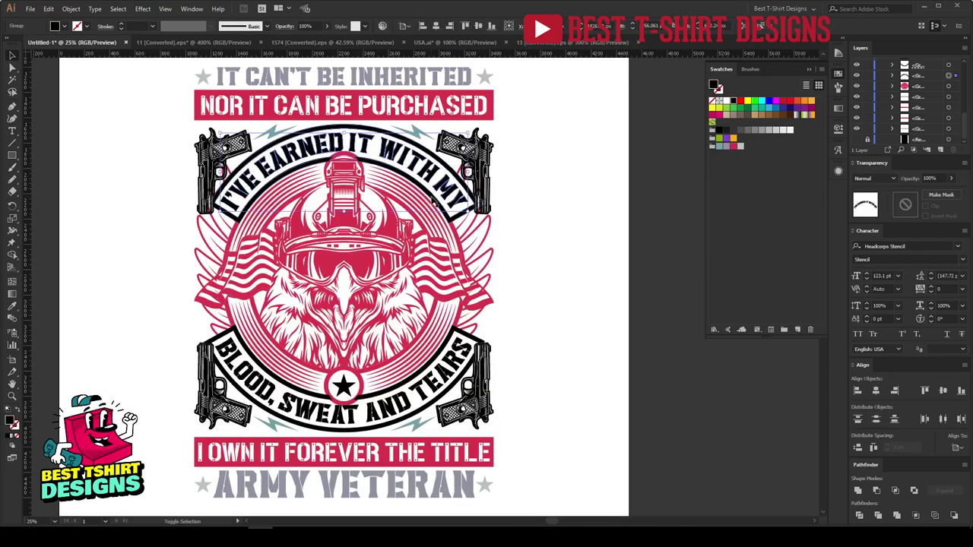
{"action": "left_click", "coordinate": [403, 383]}
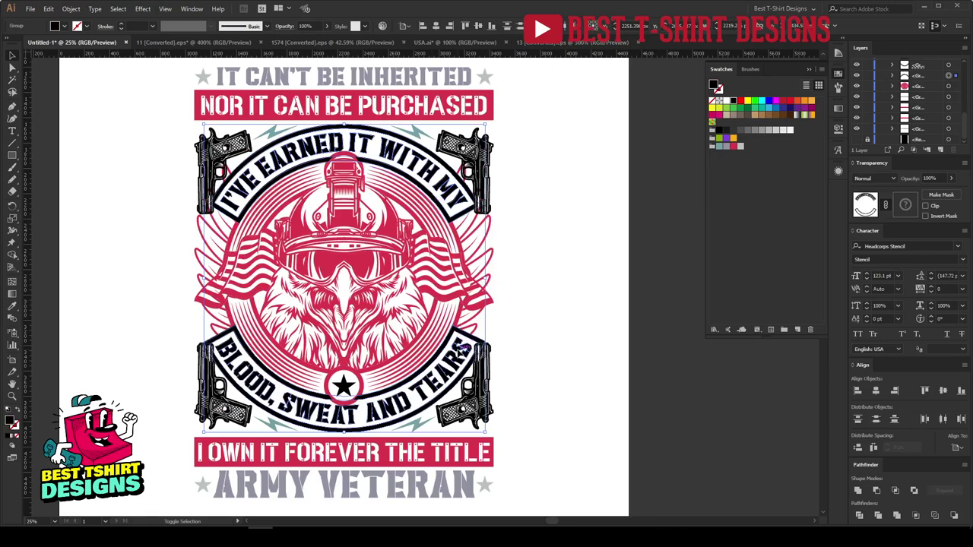
{"action": "key", "text": "Delete"}
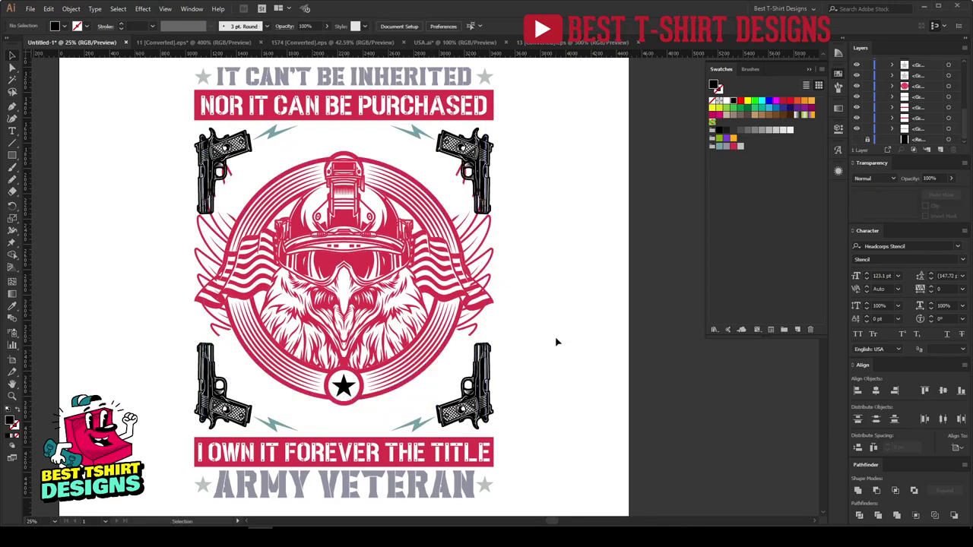
{"action": "left_click", "coordinate": [440, 356]}
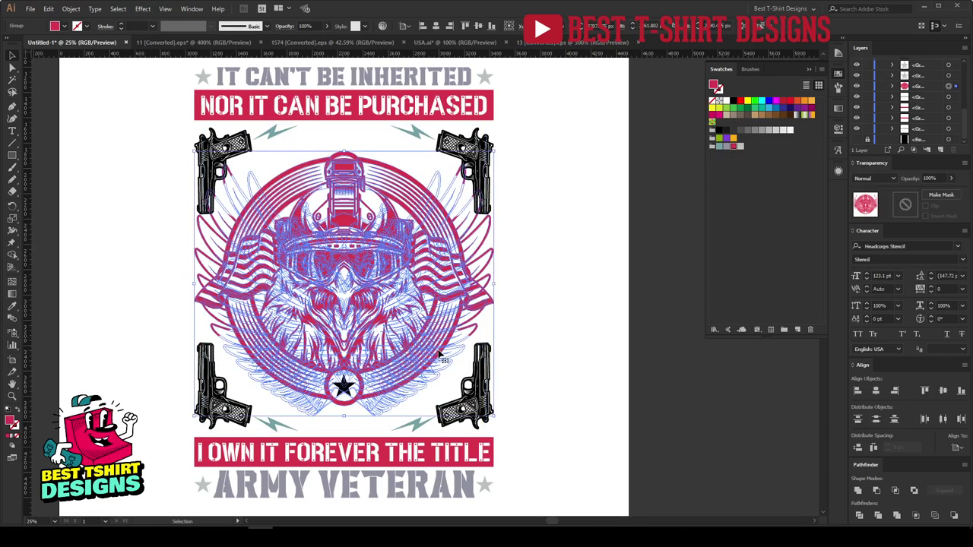
{"action": "double_click", "coordinate": [439, 356]}
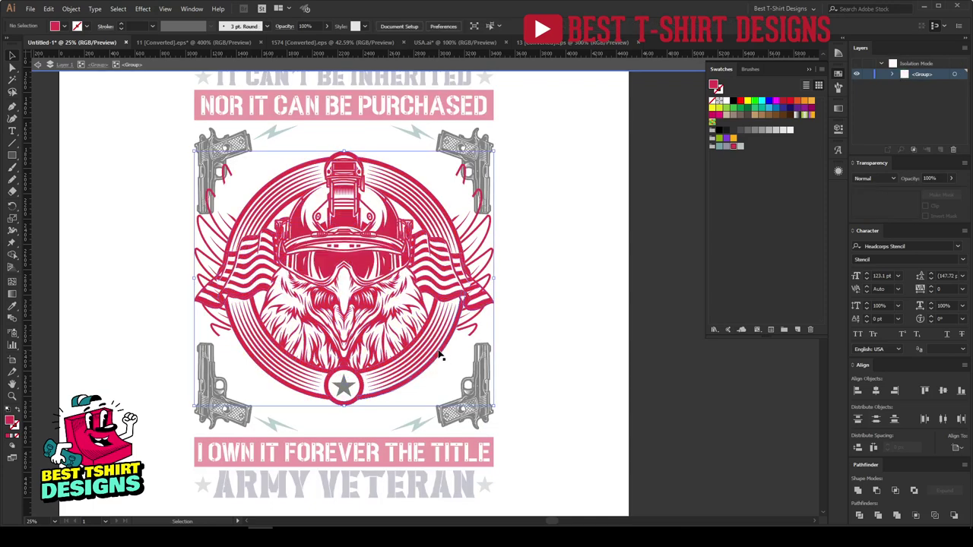
{"action": "left_click", "coordinate": [440, 355]}
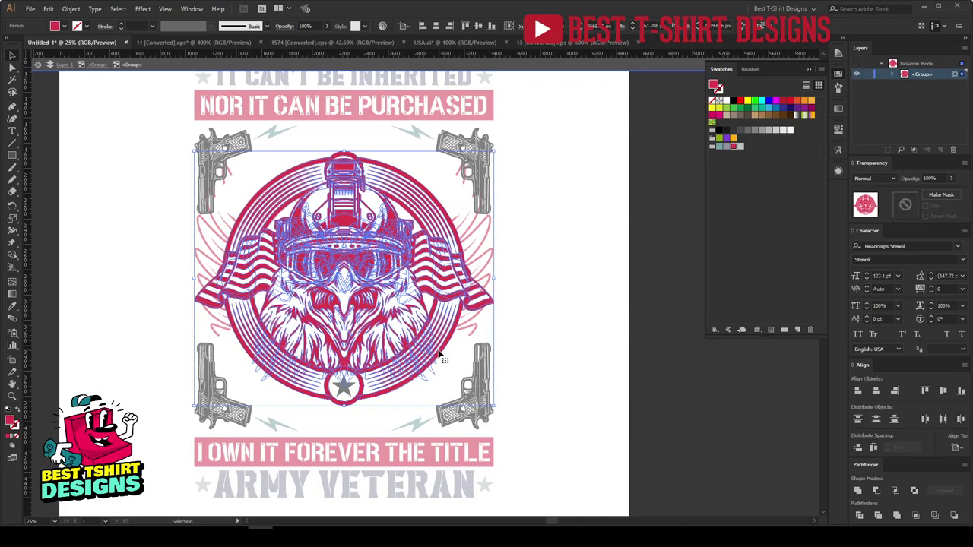
{"action": "key", "text": "ctrl+f"}
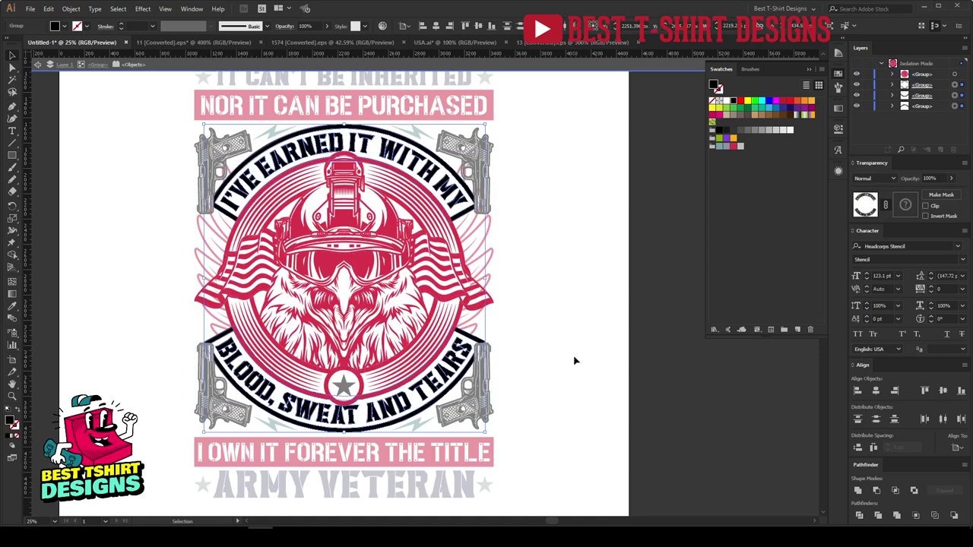
Colour the arc banners teal, exit isolation mode, show the background, and move a pistol graphic.
{"action": "left_click", "coordinate": [716, 147]}
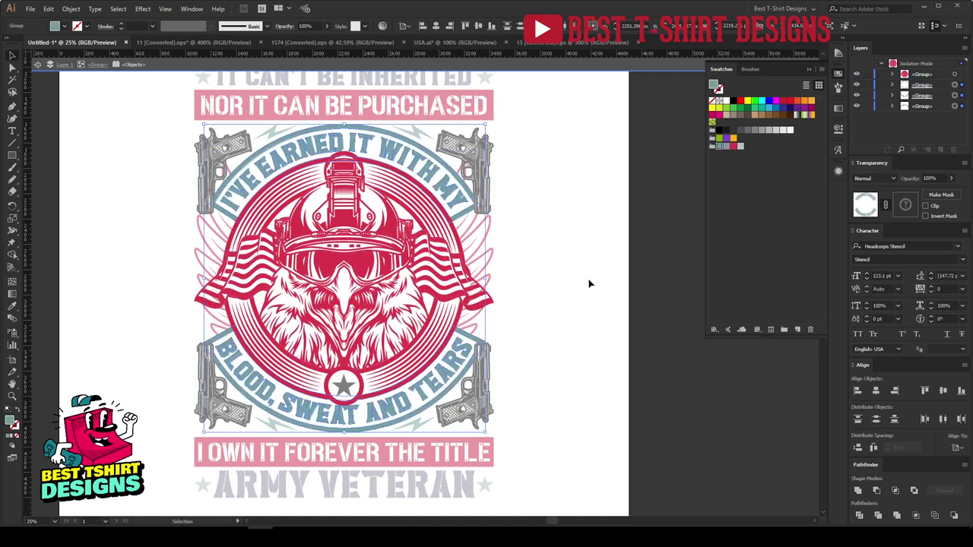
{"action": "left_click", "coordinate": [567, 296]}
{"action": "double_click", "coordinate": [567, 297]}
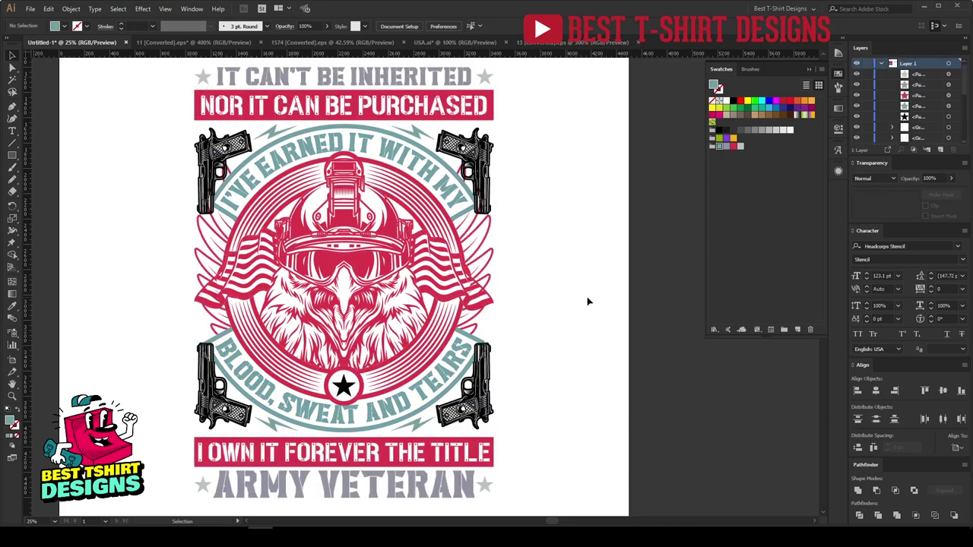
{"action": "scroll", "coordinate": [874, 135], "scroll_direction": "down", "scroll_amount": 3}
{"action": "left_click", "coordinate": [857, 140]}
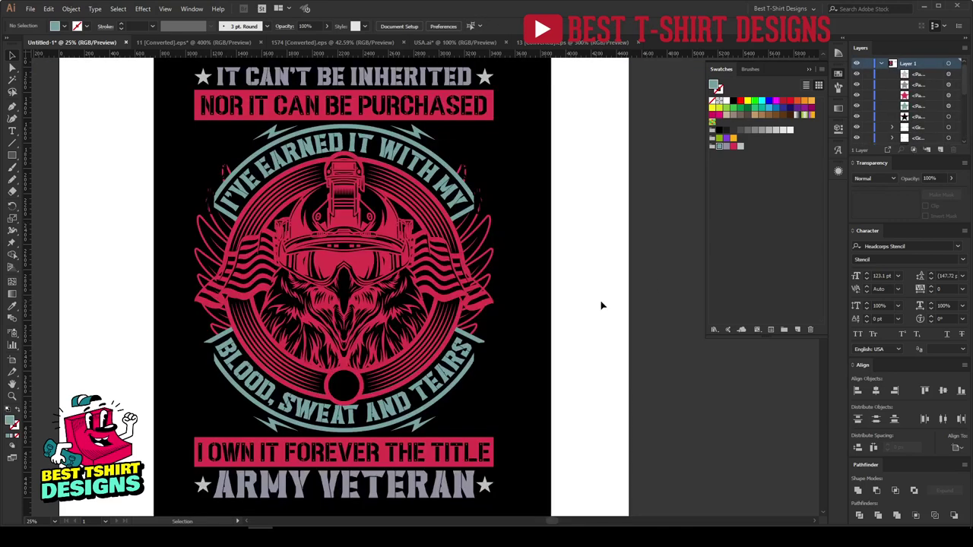
{"action": "left_click_drag", "start_coordinate": [511, 380], "coordinate": [466, 409]}
Isolate the emblem's ring group and select its outer ring arcs.
{"action": "double_click", "coordinate": [421, 215]}
{"action": "key", "text": "ctrl+plus"}
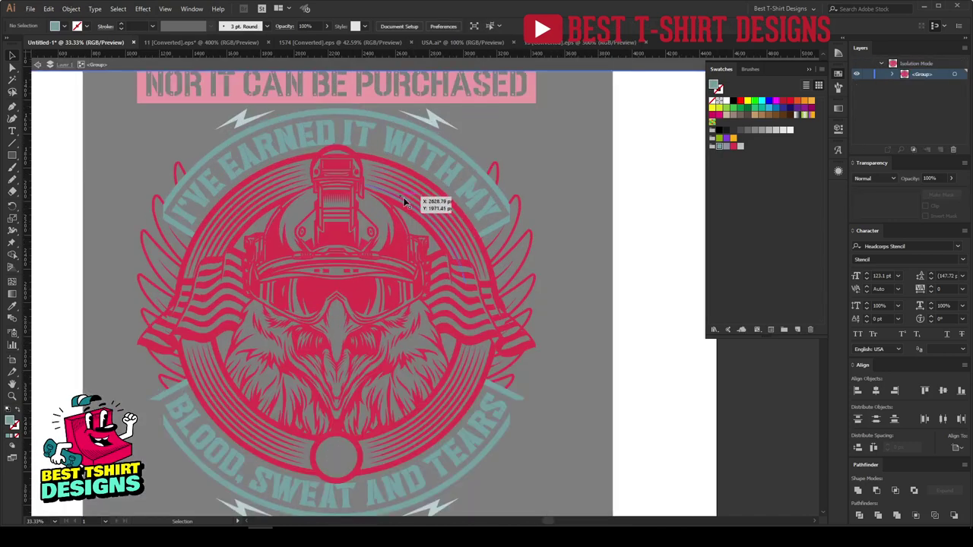
{"action": "double_click", "coordinate": [405, 202]}
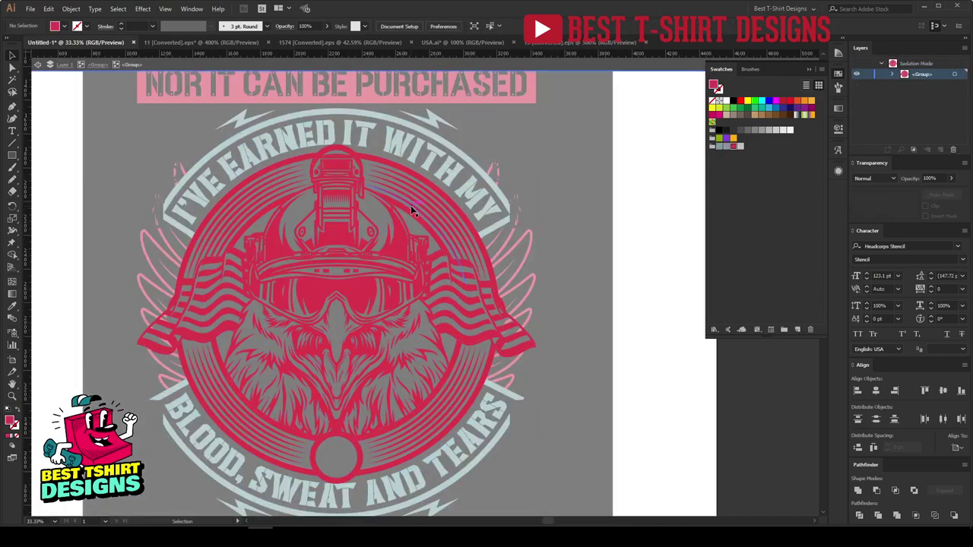
{"action": "left_click", "coordinate": [413, 214]}
{"action": "key", "text": "ctrl+shift+a"}
{"action": "left_click", "coordinate": [414, 214]}
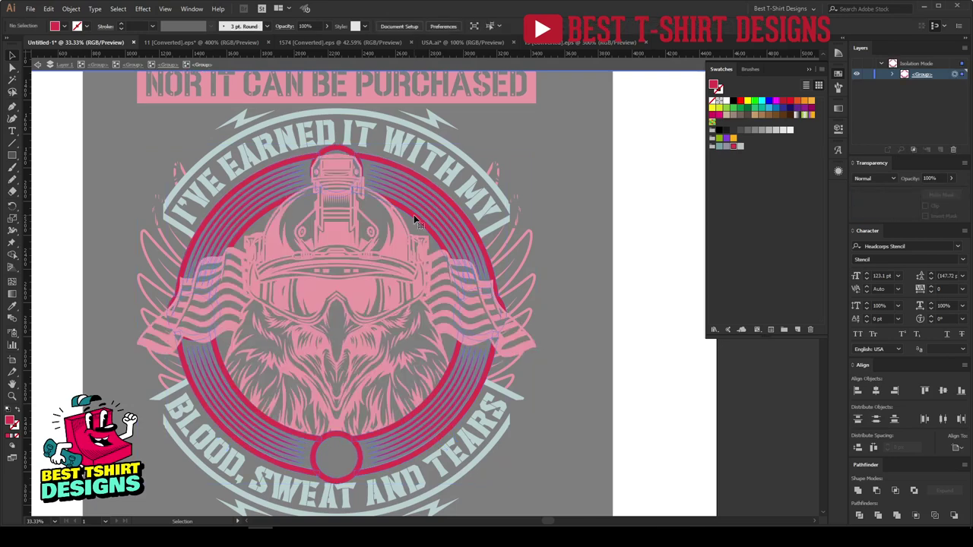
{"action": "left_click", "coordinate": [423, 171]}
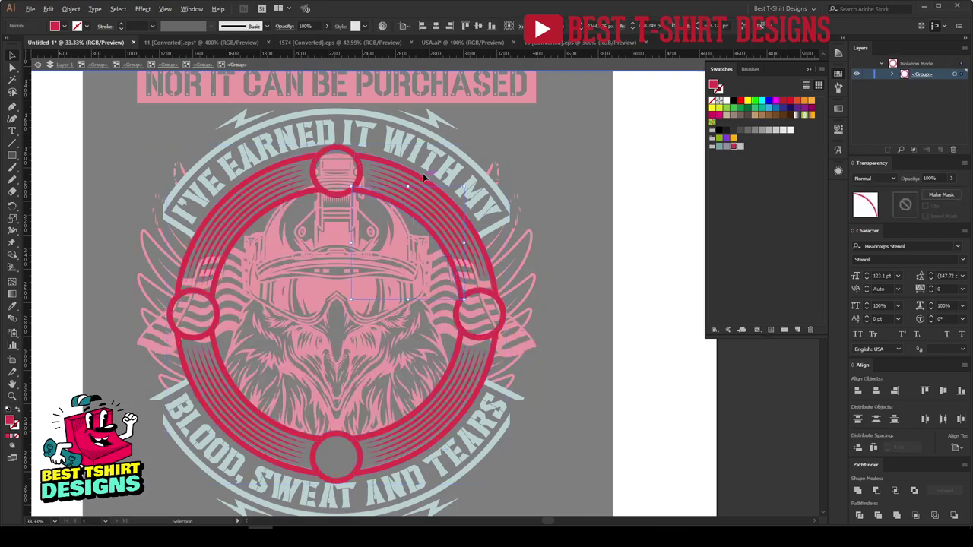
{"action": "scroll", "coordinate": [423, 171], "scroll_direction": "up", "scroll_amount": 1}
{"action": "left_click", "coordinate": [330, 177], "text": "shift"}
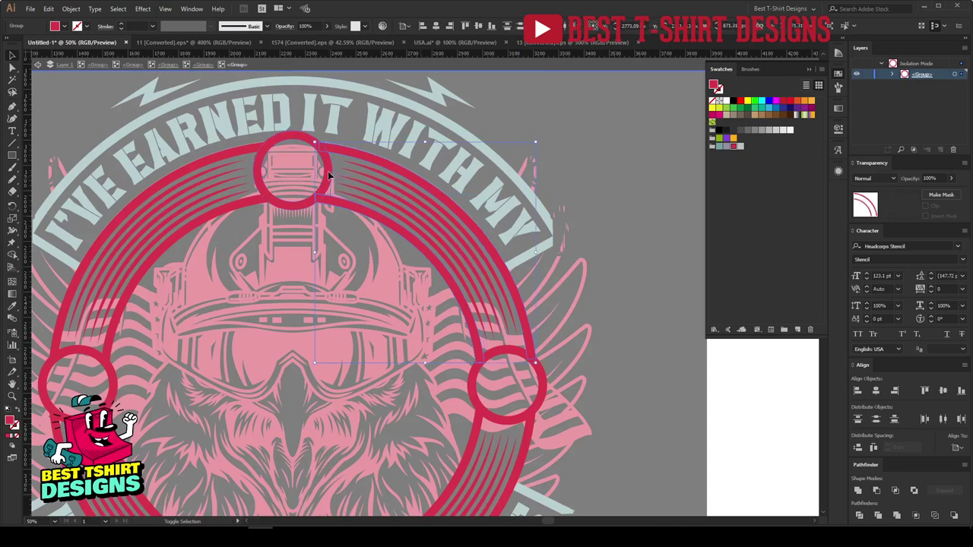
{"action": "left_click", "coordinate": [218, 159], "text": "shift"}
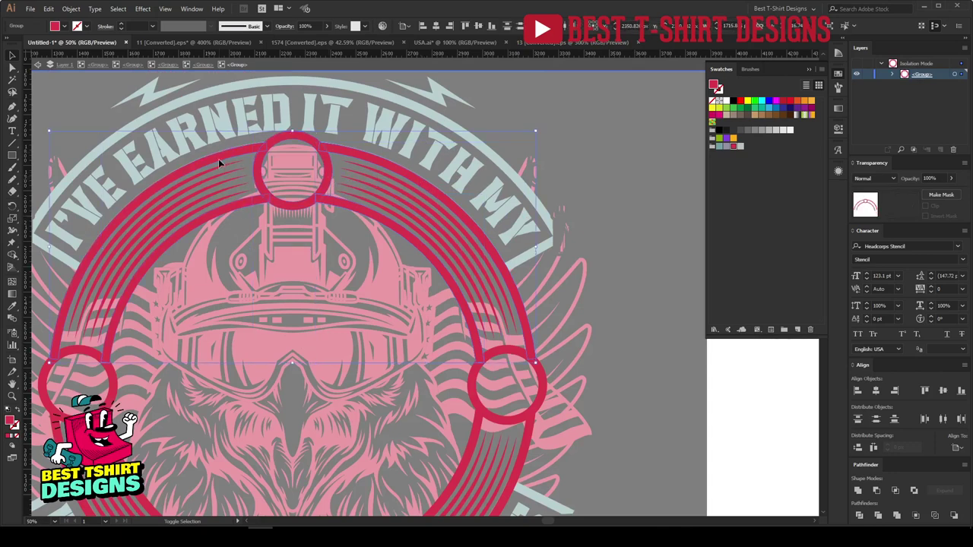
Add the small circles, recolour all ring parts grey-blue, and exit isolation.
{"action": "left_click", "coordinate": [122, 386], "text": "shift"}
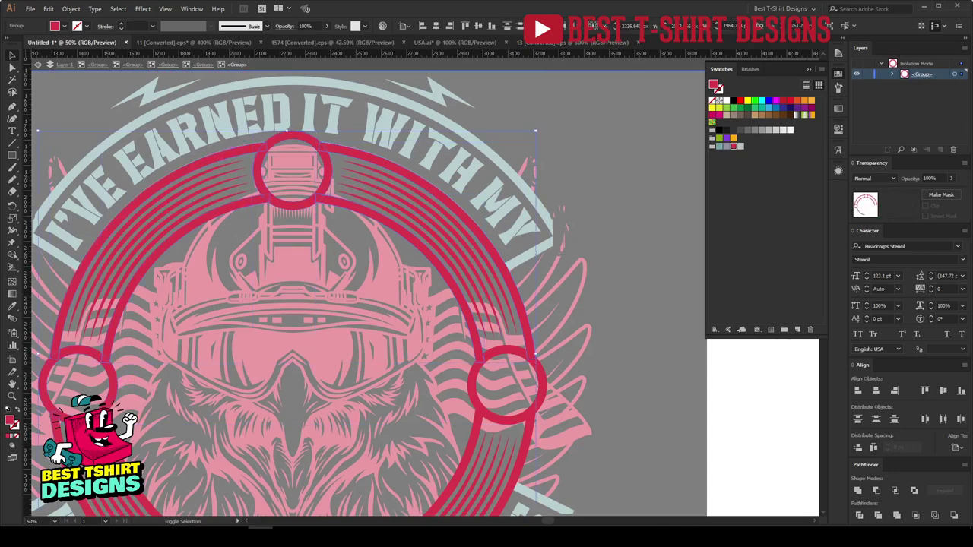
{"action": "scroll", "coordinate": [557, 407], "scroll_direction": "down", "scroll_amount": 3}
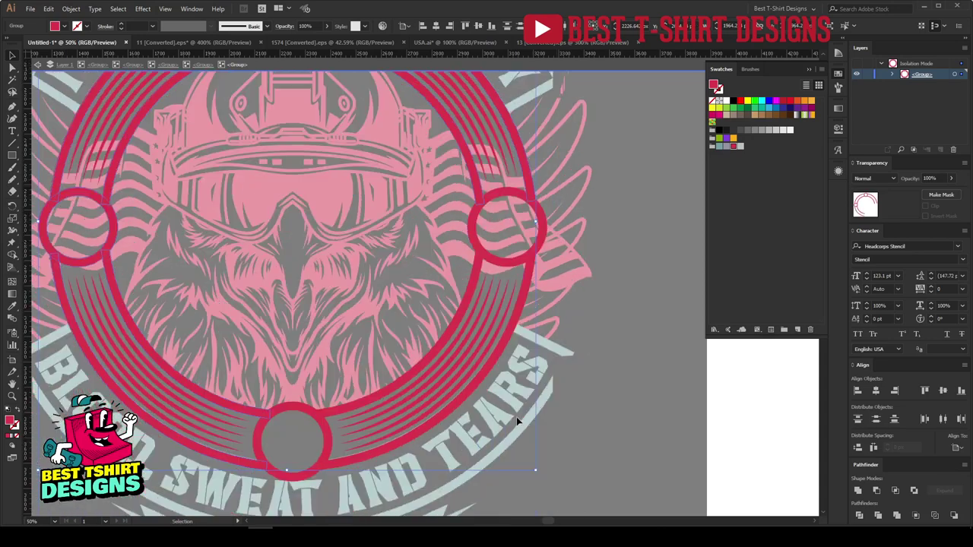
{"action": "left_click", "coordinate": [303, 411], "text": "shift"}
{"action": "left_click", "coordinate": [511, 262], "text": "shift"}
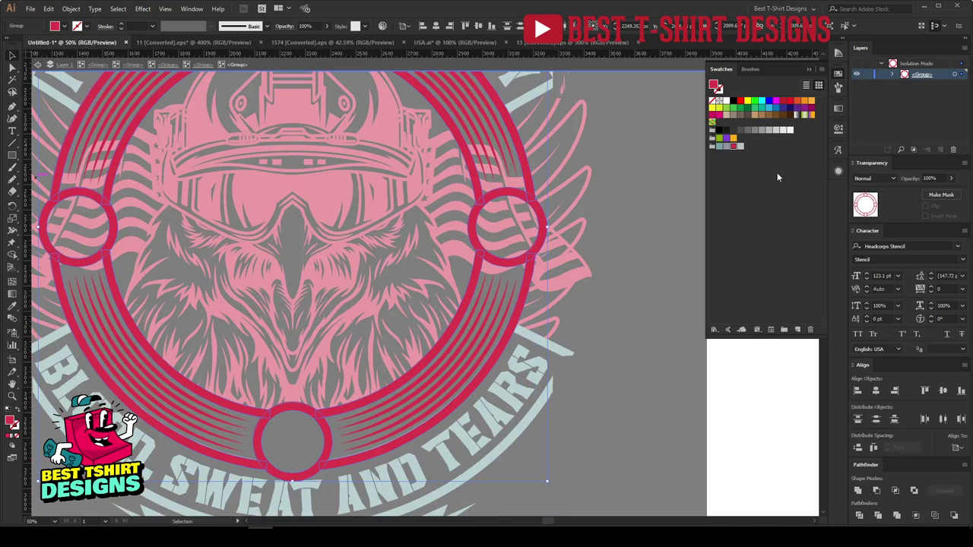
{"action": "left_click", "coordinate": [728, 148]}
{"action": "key", "text": "ctrl+minus"}
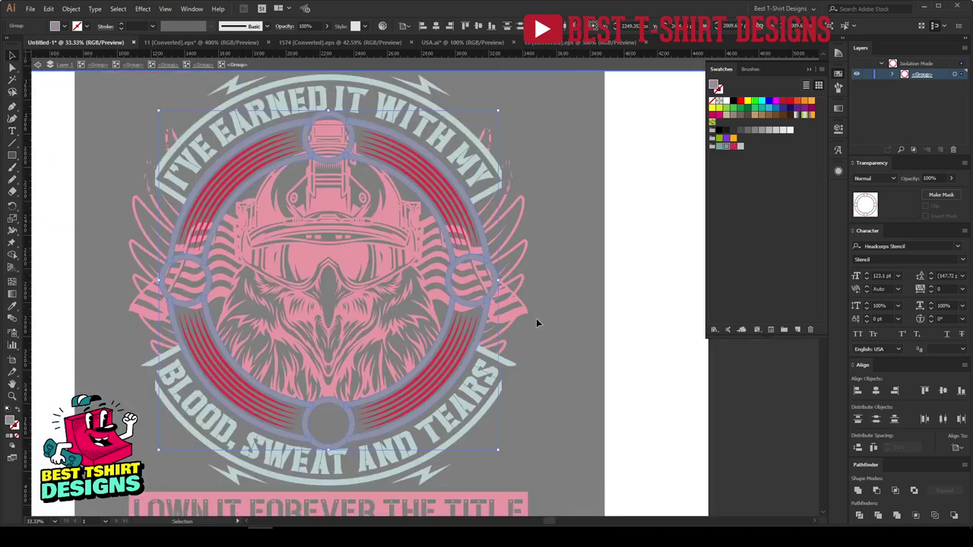
{"action": "double_click", "coordinate": [559, 281]}
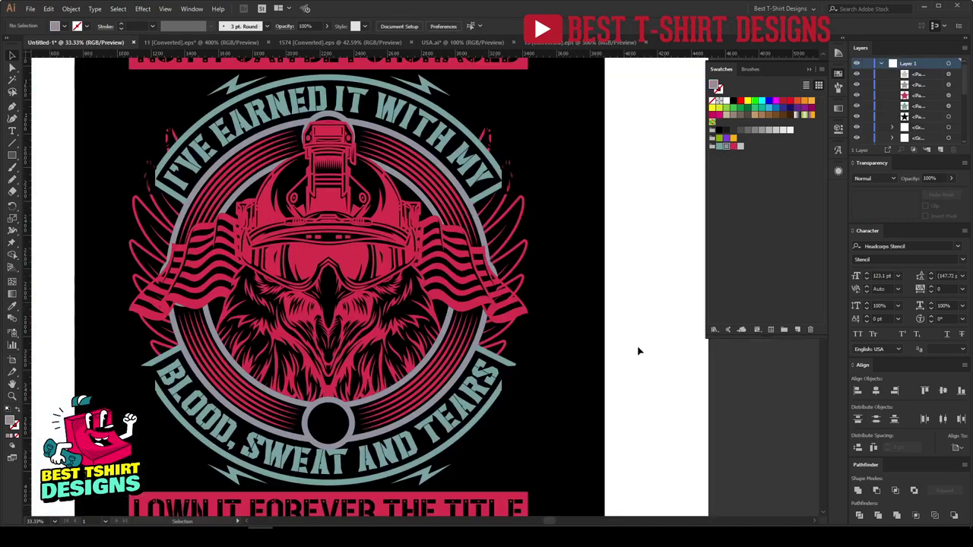
Isolate the emblem group and fill the central helmeted eagle group with black.
{"action": "scroll", "coordinate": [647, 349], "scroll_direction": "up", "scroll_amount": 1}
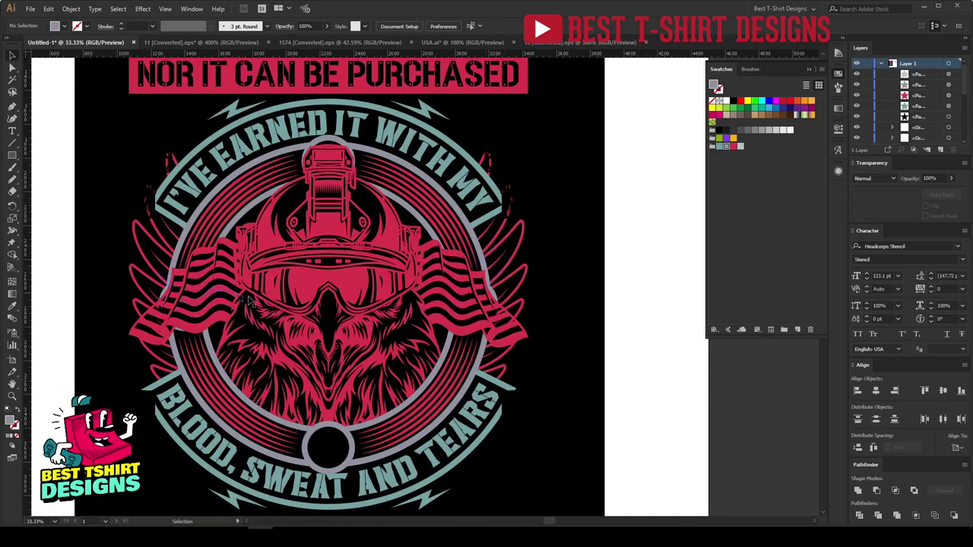
{"action": "left_click", "coordinate": [368, 347]}
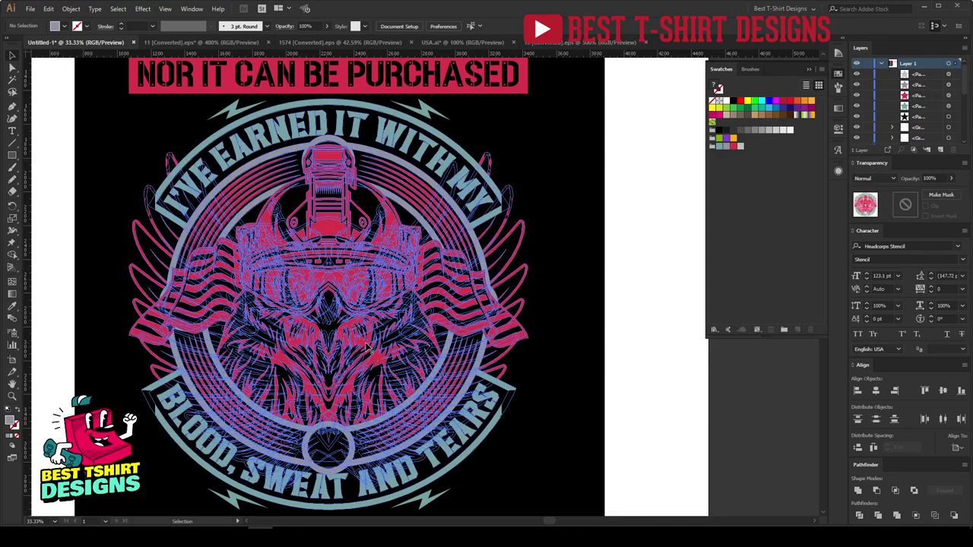
{"action": "double_click", "coordinate": [366, 346]}
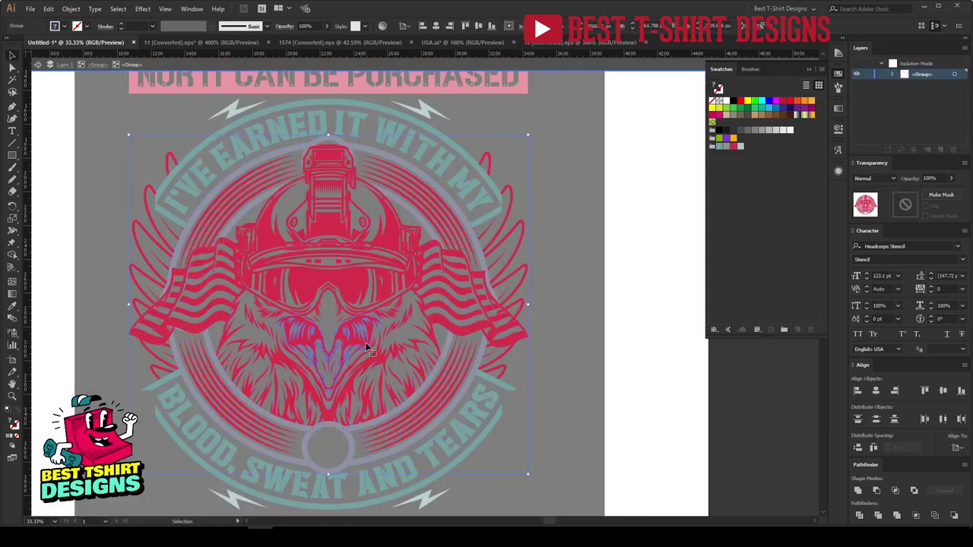
{"action": "left_click", "coordinate": [340, 279]}
{"action": "key", "text": "ctrl+plus"}
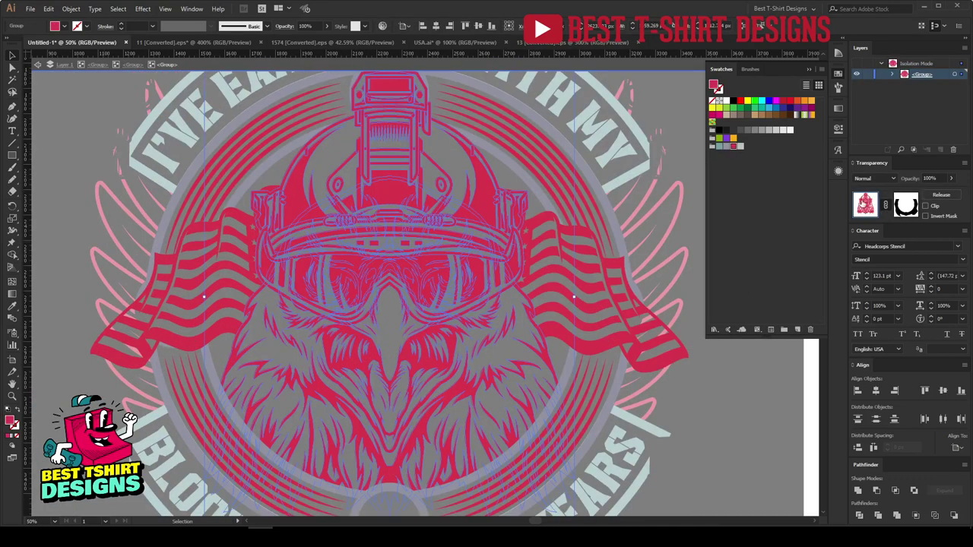
{"action": "key", "text": "ctrl+minus"}
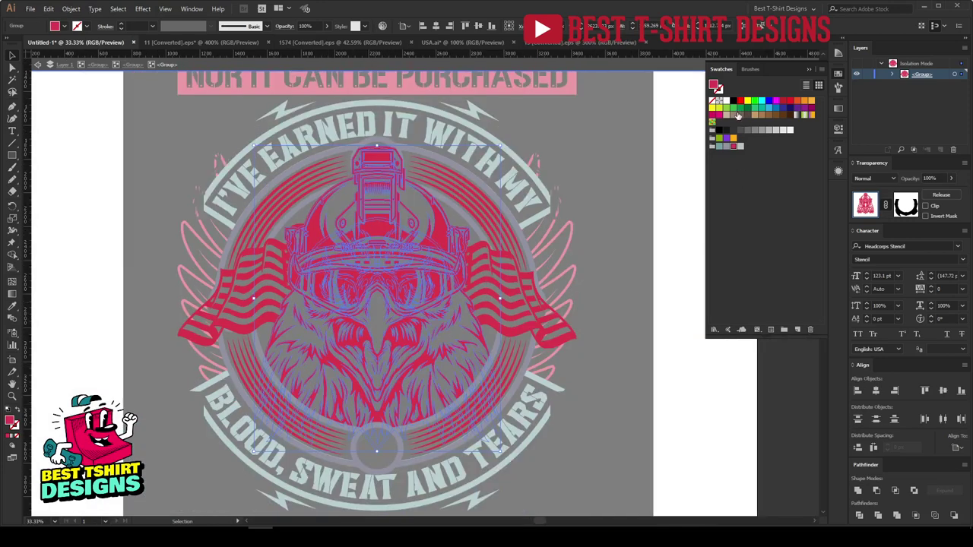
{"action": "left_click", "coordinate": [732, 103]}
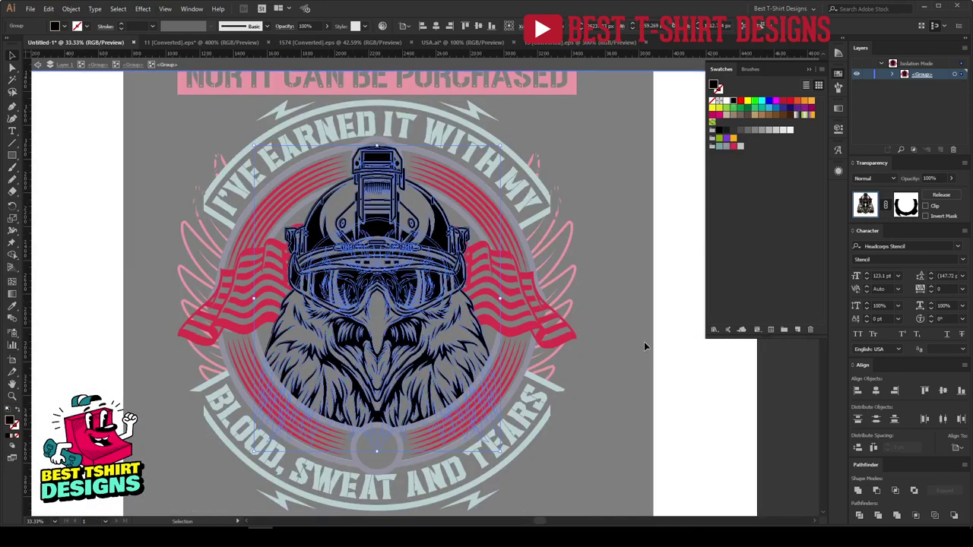
{"action": "left_click", "coordinate": [643, 345]}
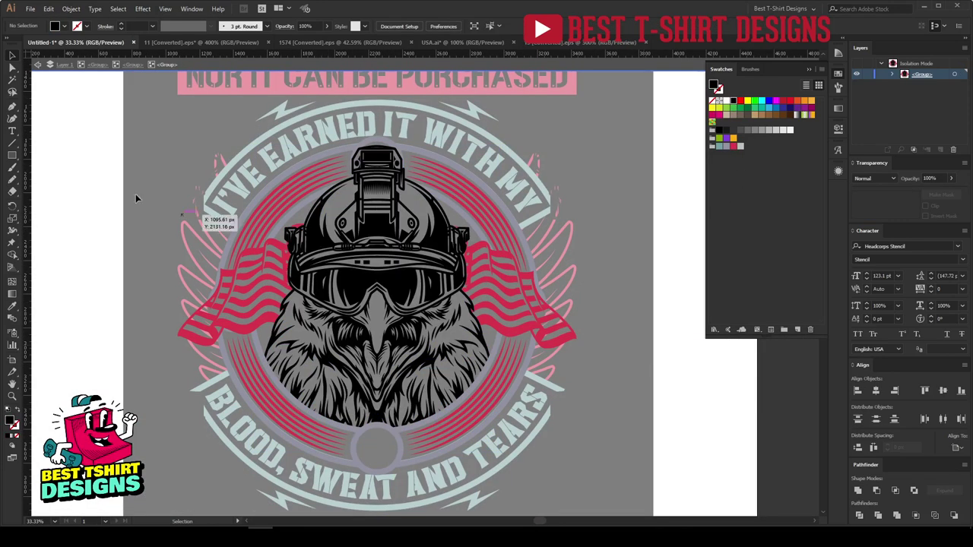
{"action": "left_click", "coordinate": [14, 156]}
Draw a teal rectangle over the eagle and send it behind the eagle.
{"action": "left_click_drag", "start_coordinate": [242, 125], "coordinate": [535, 480]}
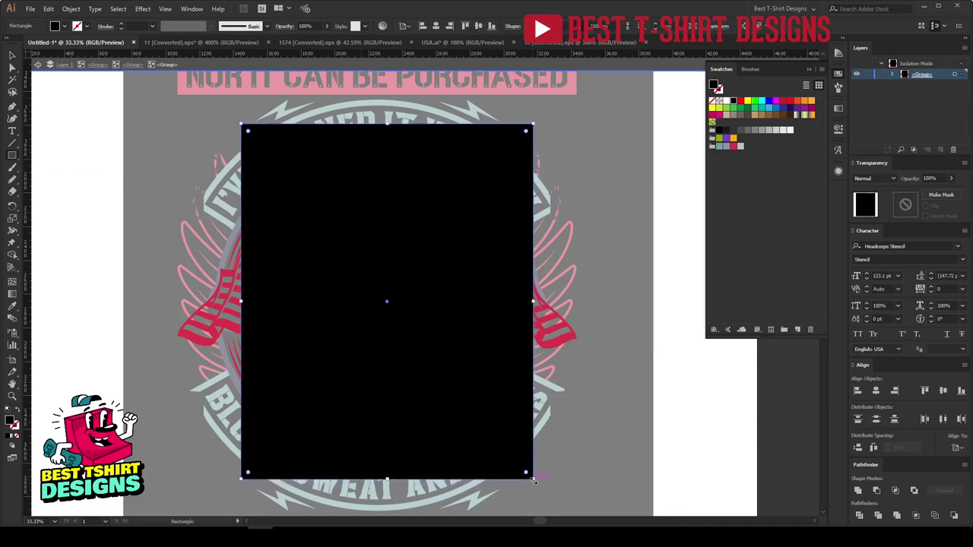
{"action": "left_click", "coordinate": [719, 146]}
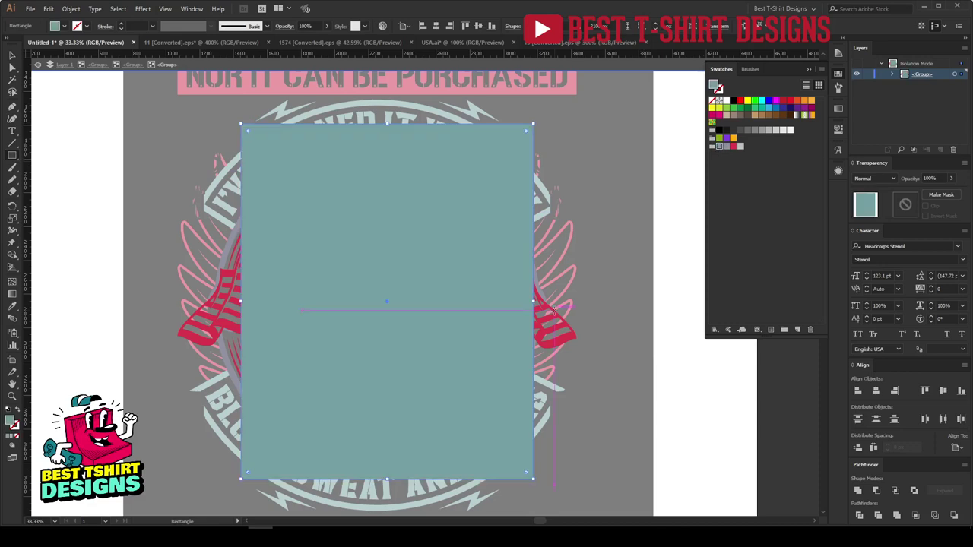
{"action": "key", "text": "a"}
{"action": "key", "text": "v"}
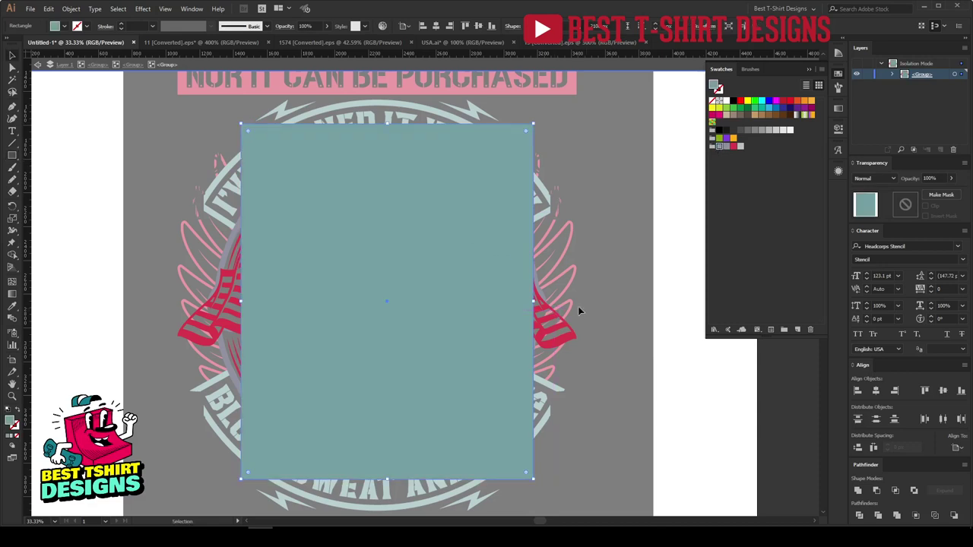
{"action": "right_click", "coordinate": [500, 261]}
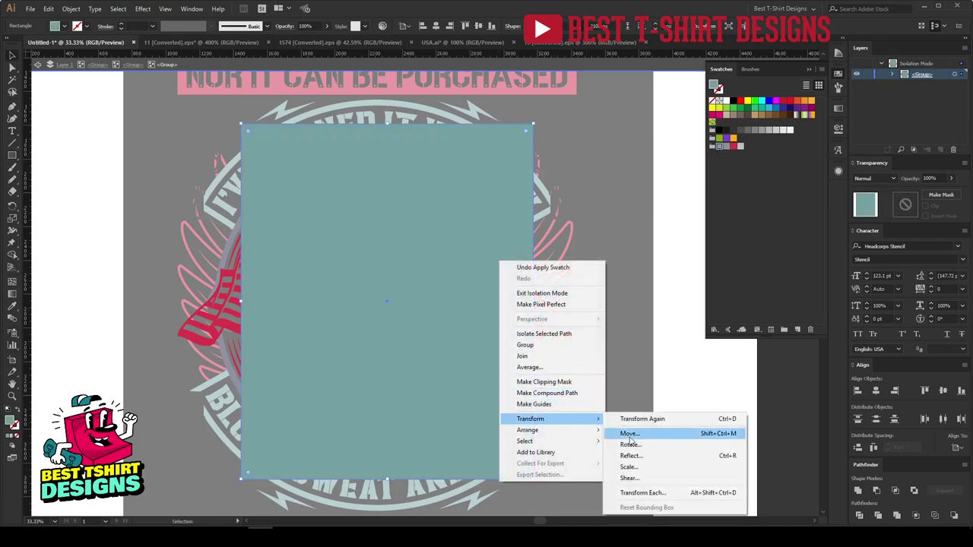
{"action": "mouse_move", "coordinate": [556, 431]}
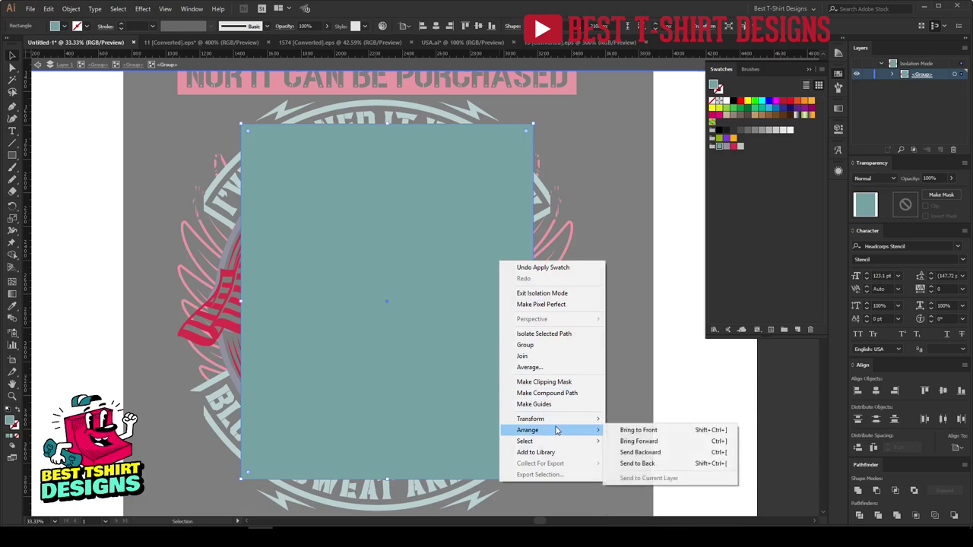
{"action": "left_click", "coordinate": [639, 463]}
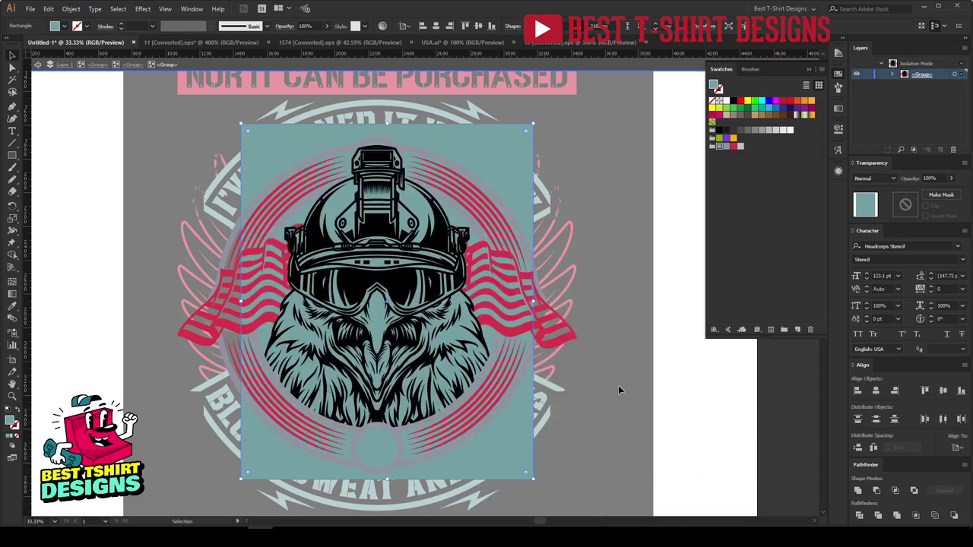
Select the teal rectangle together with the eagle.
{"action": "left_click", "coordinate": [578, 171]}
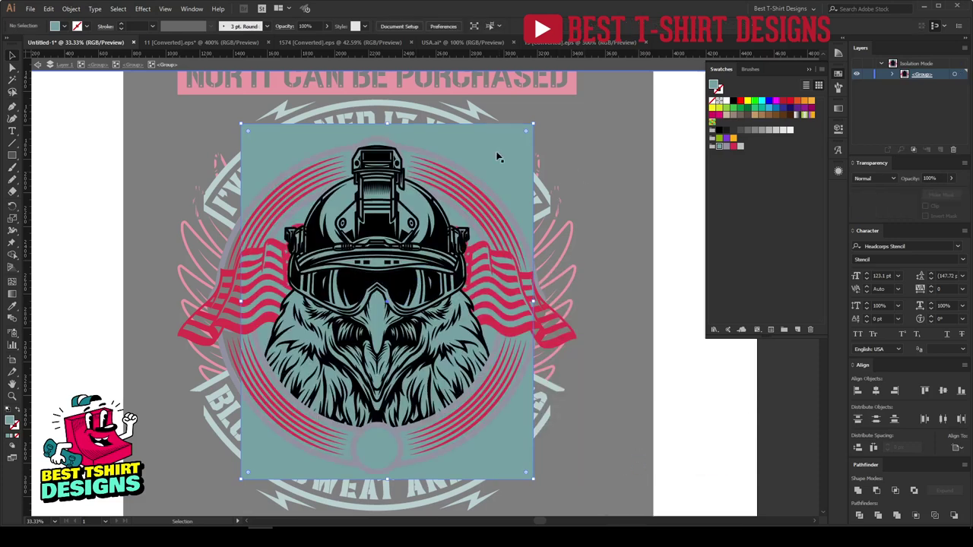
{"action": "left_click", "coordinate": [496, 156]}
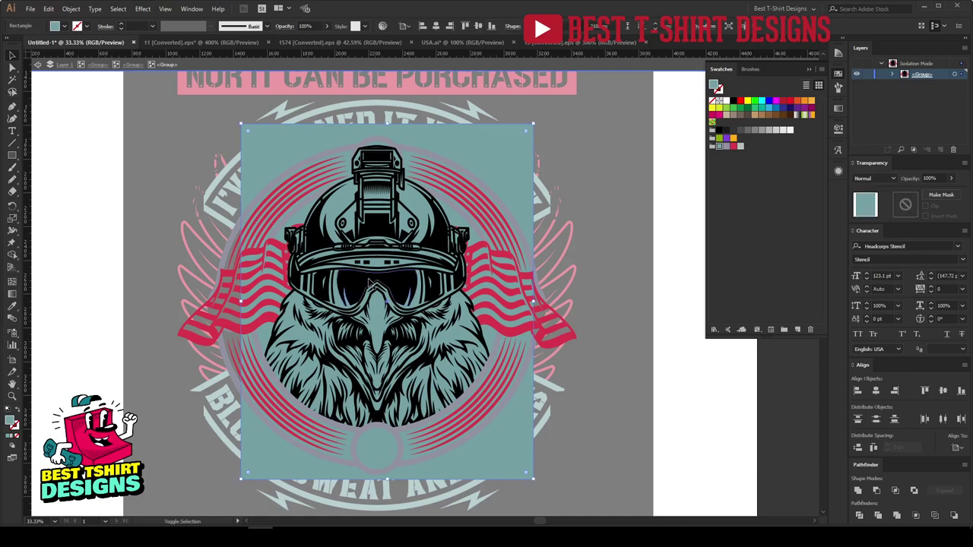
{"action": "left_click", "coordinate": [371, 284], "text": "shift"}
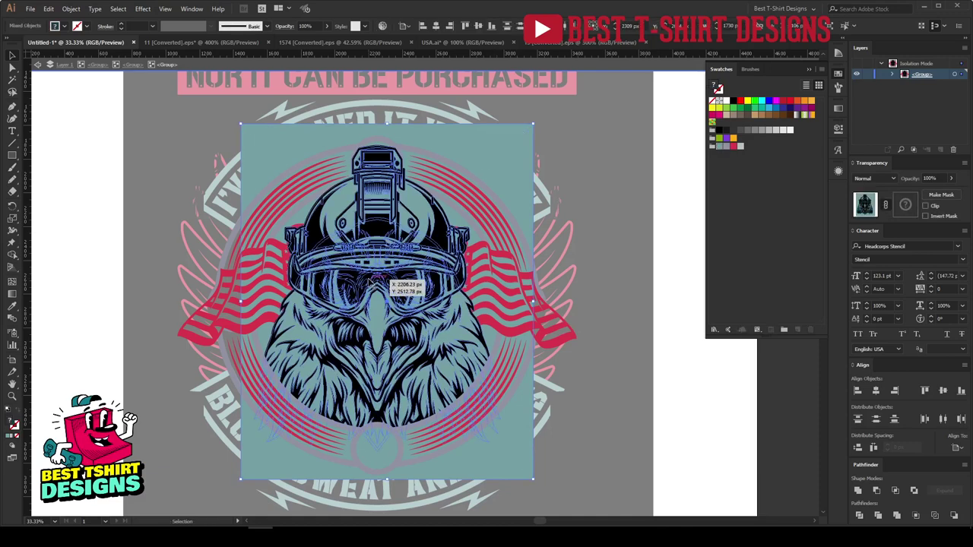
Trim the teal rectangle to the eagle's shape with the Shape Builder.
{"action": "key", "text": "shift+m"}
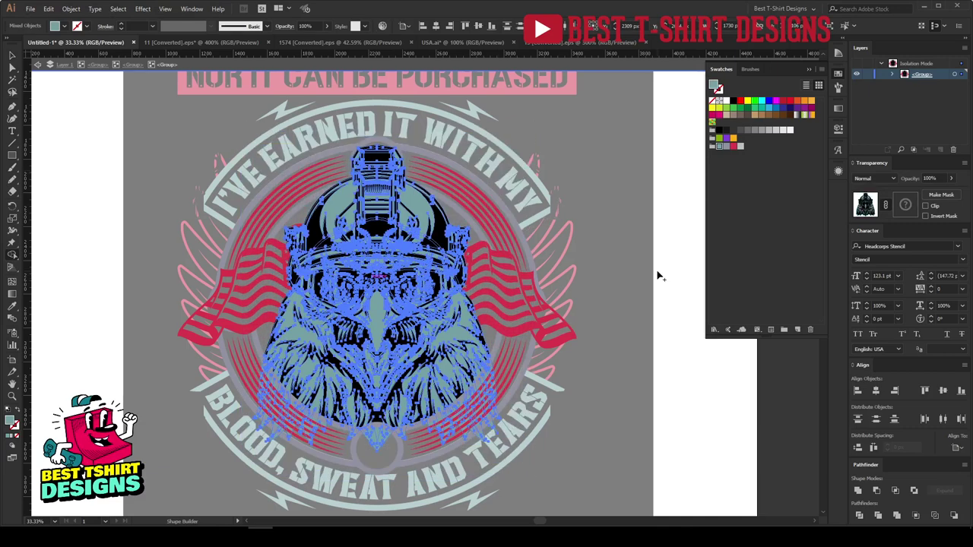
{"action": "key", "text": "v"}
{"action": "left_click", "coordinate": [658, 276]}
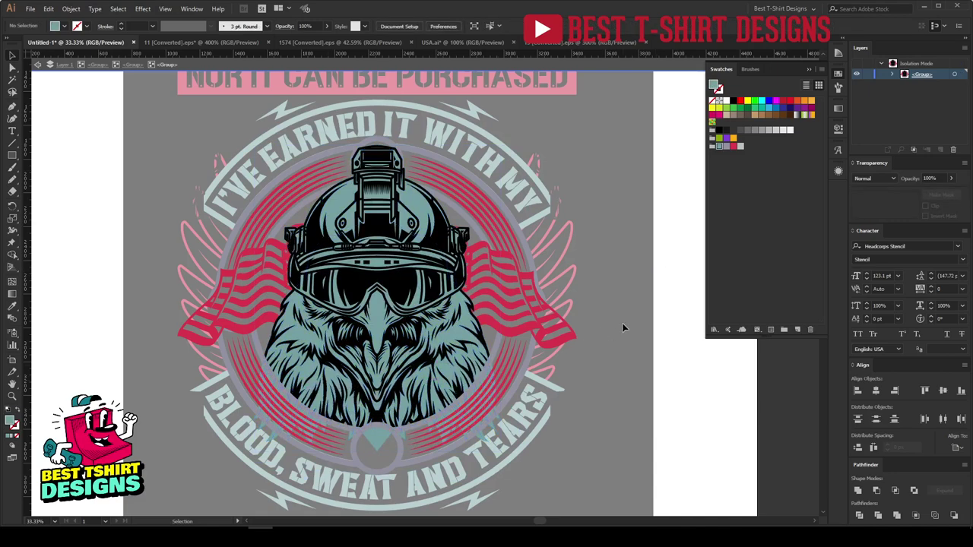
Exit isolation to review the design, then isolate the eagle group again.
{"action": "scroll", "coordinate": [623, 327], "scroll_direction": "down", "scroll_amount": 1}
{"action": "double_click", "coordinate": [671, 261]}
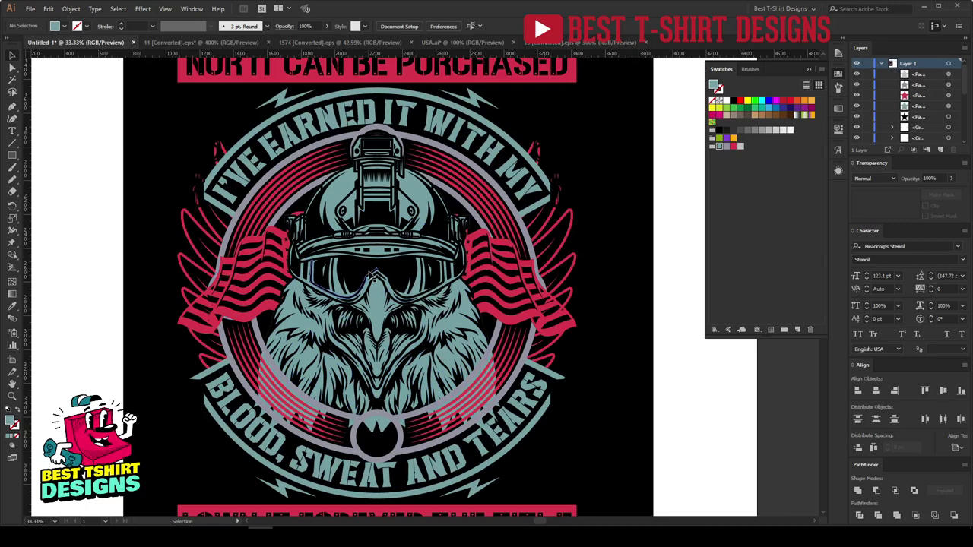
{"action": "scroll", "coordinate": [373, 275], "scroll_direction": "down", "scroll_amount": 3}
{"action": "scroll", "coordinate": [327, 346], "scroll_direction": "up", "scroll_amount": 3}
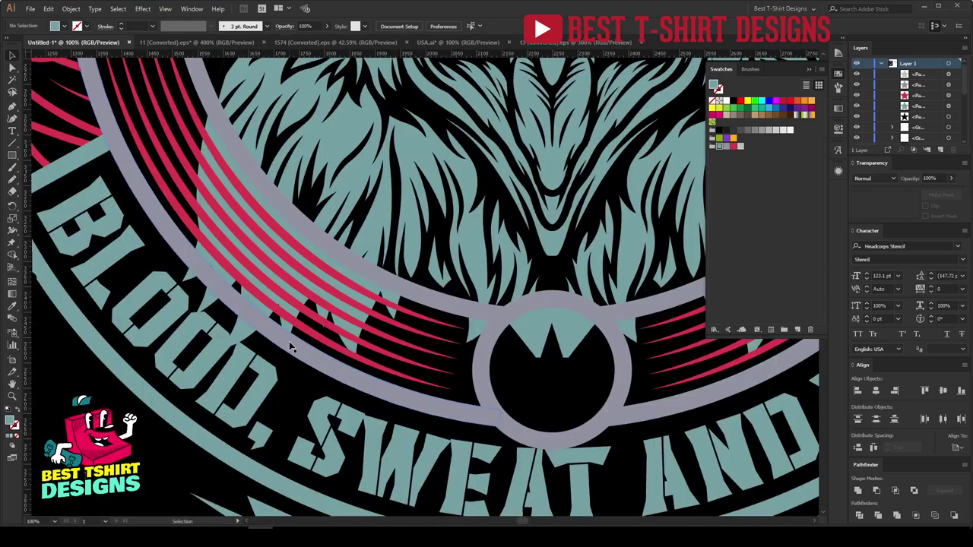
{"action": "scroll", "coordinate": [219, 206], "scroll_direction": "down", "scroll_amount": 2}
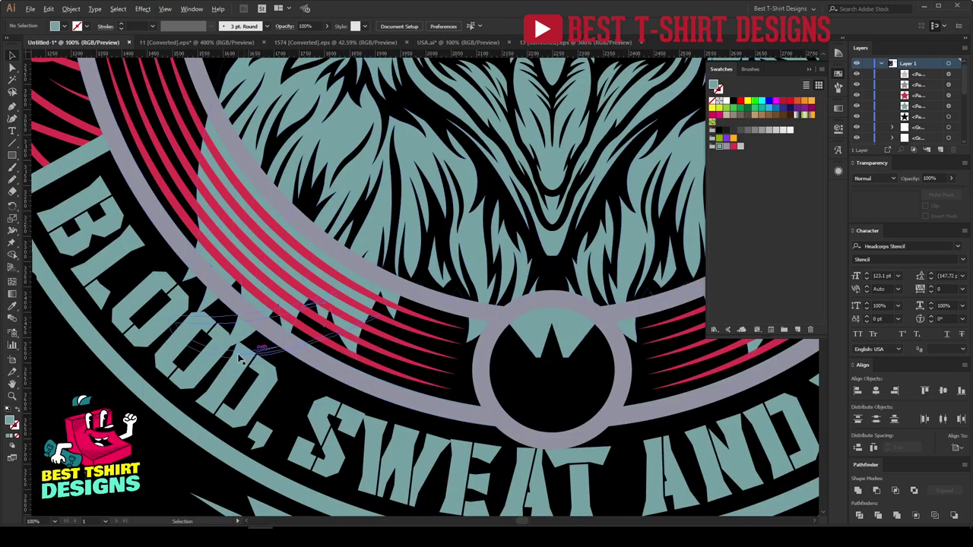
{"action": "scroll", "coordinate": [243, 228], "scroll_direction": "down", "scroll_amount": 2}
{"action": "double_click", "coordinate": [384, 124]}
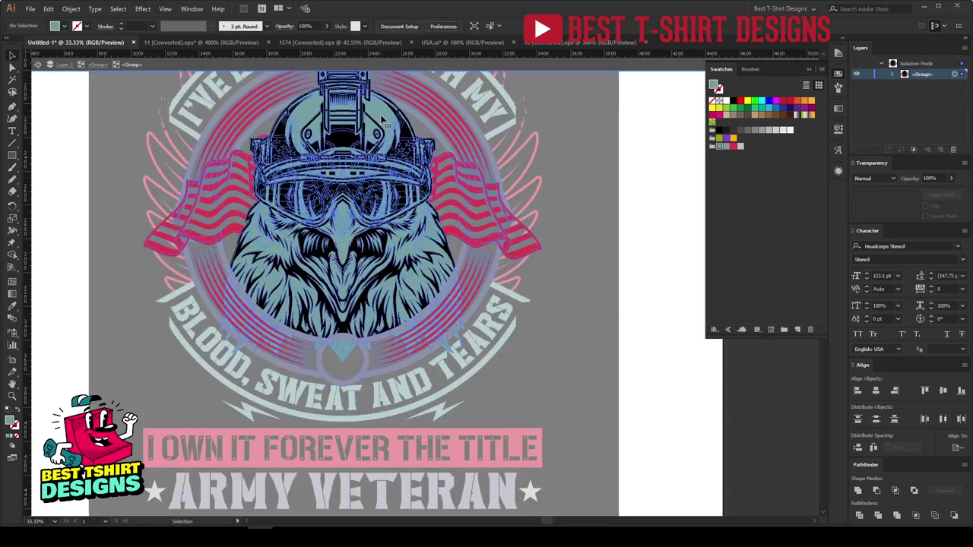
Copy the ring shape from the black linework's opacity mask.
{"action": "left_click", "coordinate": [384, 122]}
{"action": "double_click", "coordinate": [384, 123]}
{"action": "left_click", "coordinate": [387, 125]}
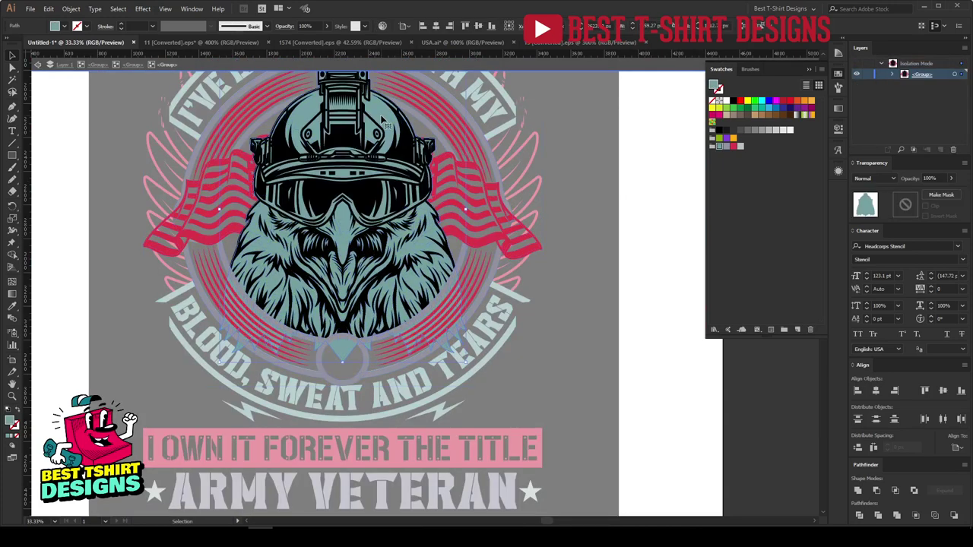
{"action": "left_click", "coordinate": [391, 178]}
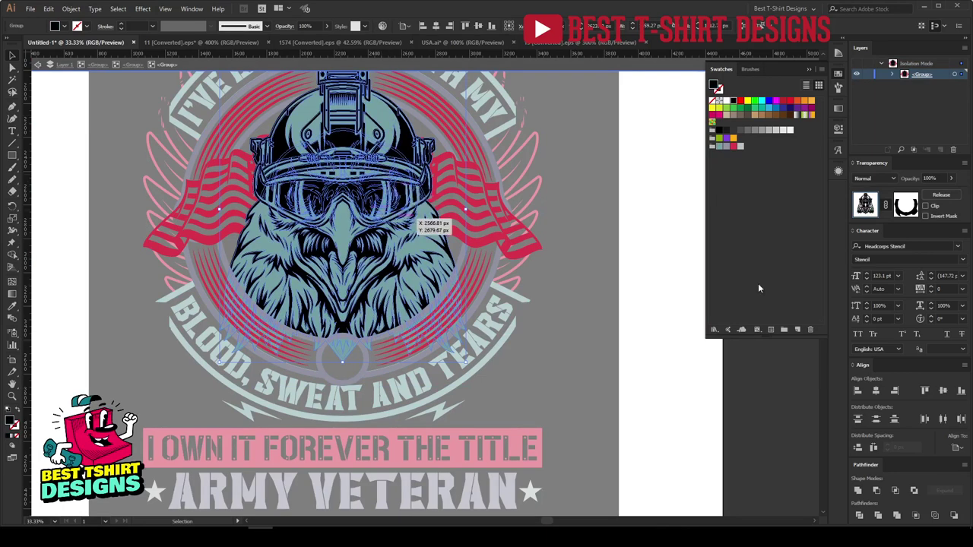
{"action": "left_click", "coordinate": [902, 207]}
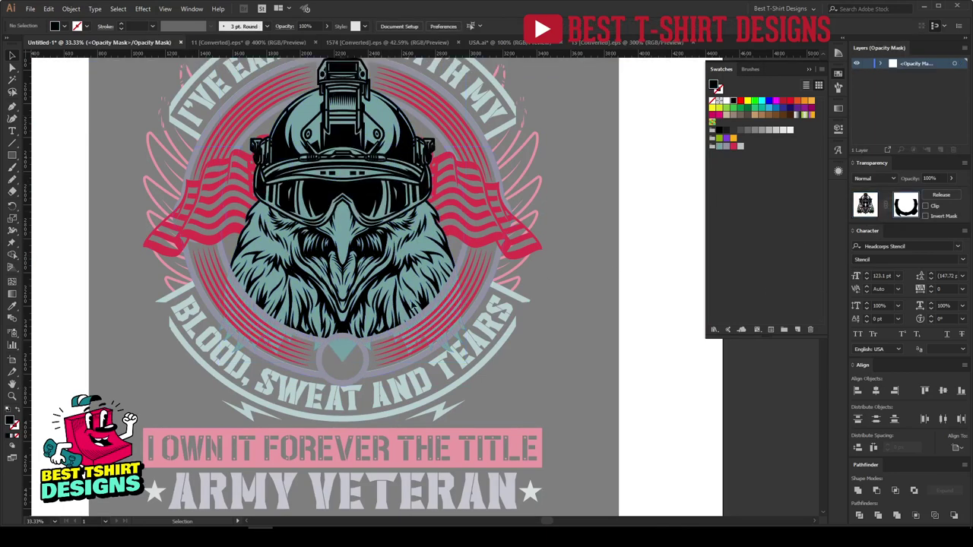
{"action": "scroll", "coordinate": [131, 95], "scroll_direction": "up", "scroll_amount": 1}
{"action": "left_click_drag", "start_coordinate": [132, 94], "coordinate": [625, 496]}
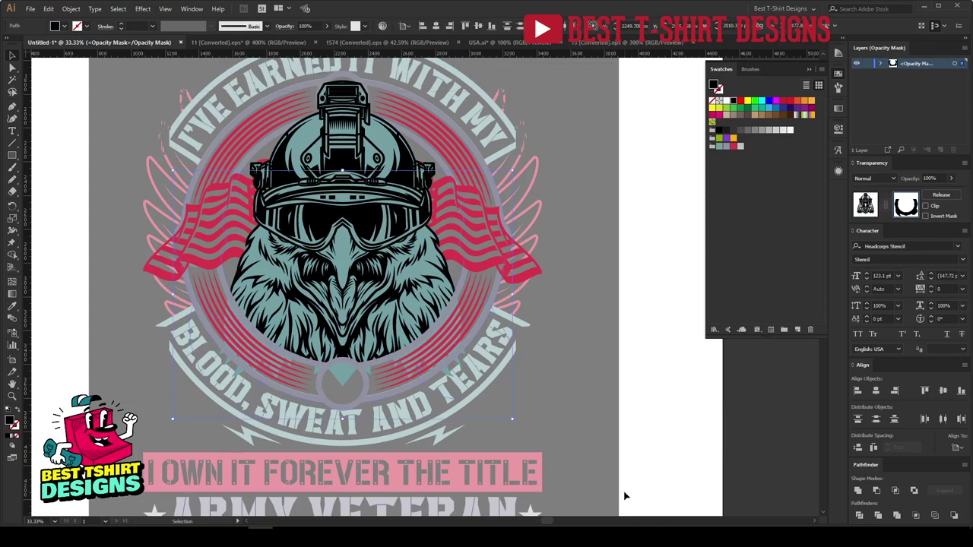
{"action": "key", "text": "a"}
{"action": "left_click", "coordinate": [865, 204]}
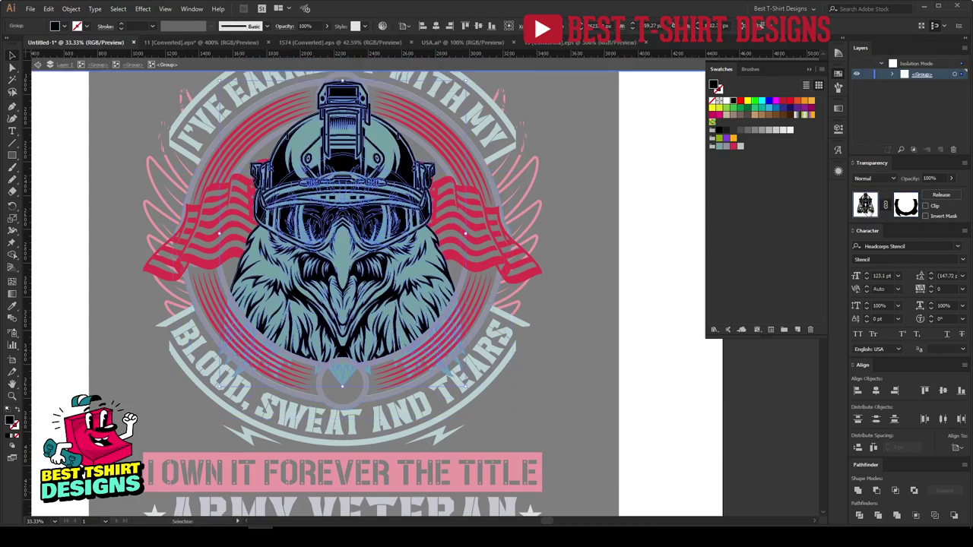
Make an opacity mask on the teal eagle fill and paste the ring into it.
{"action": "left_click", "coordinate": [378, 139]}
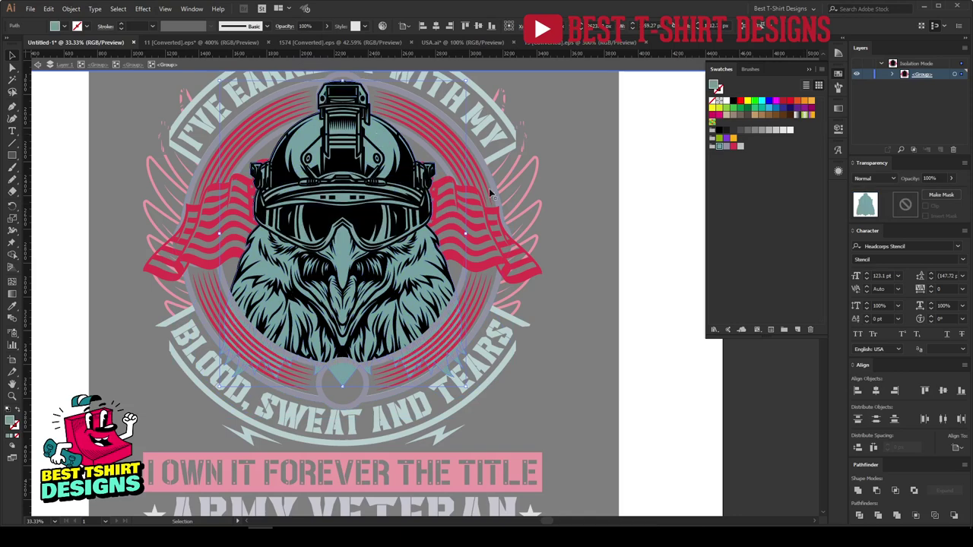
{"action": "left_click", "coordinate": [906, 206]}
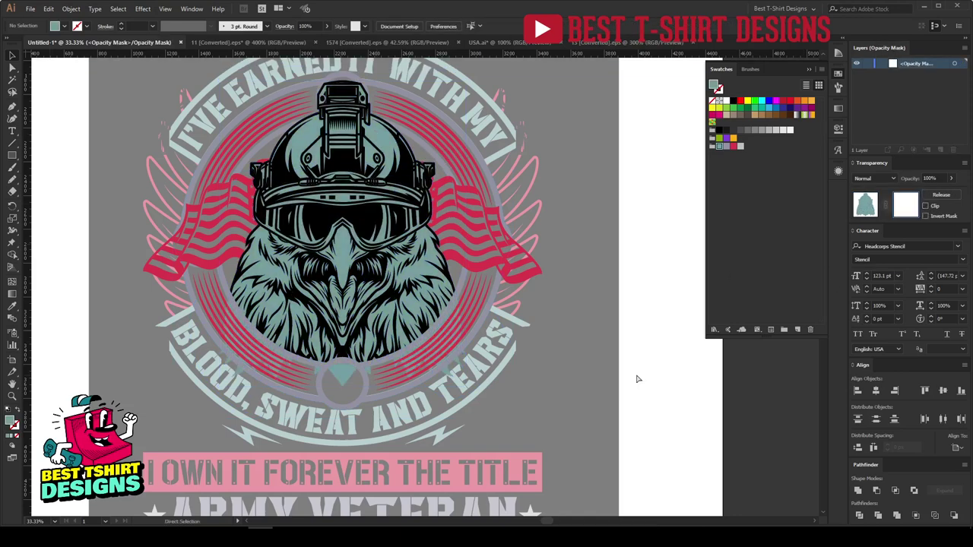
{"action": "key", "text": "ctrl+f"}
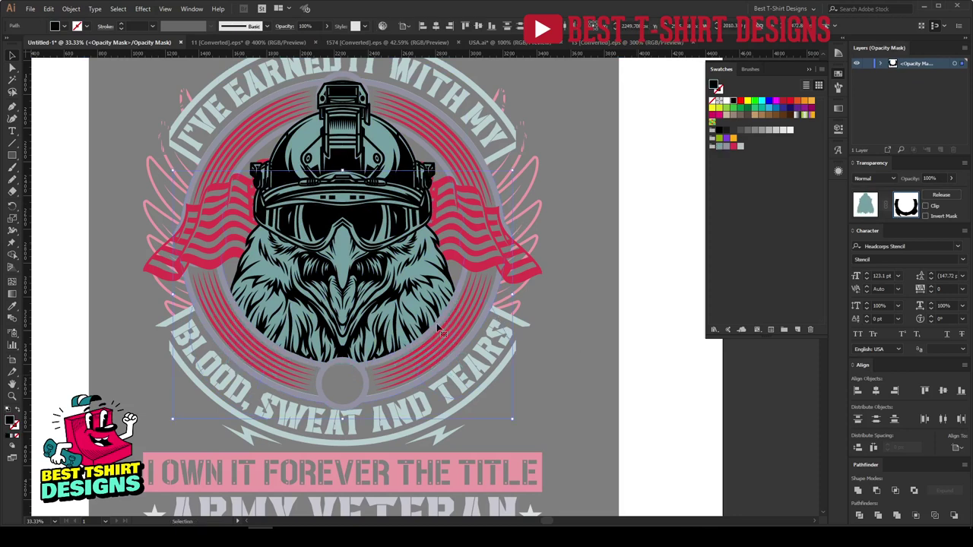
{"action": "left_click", "coordinate": [865, 205]}
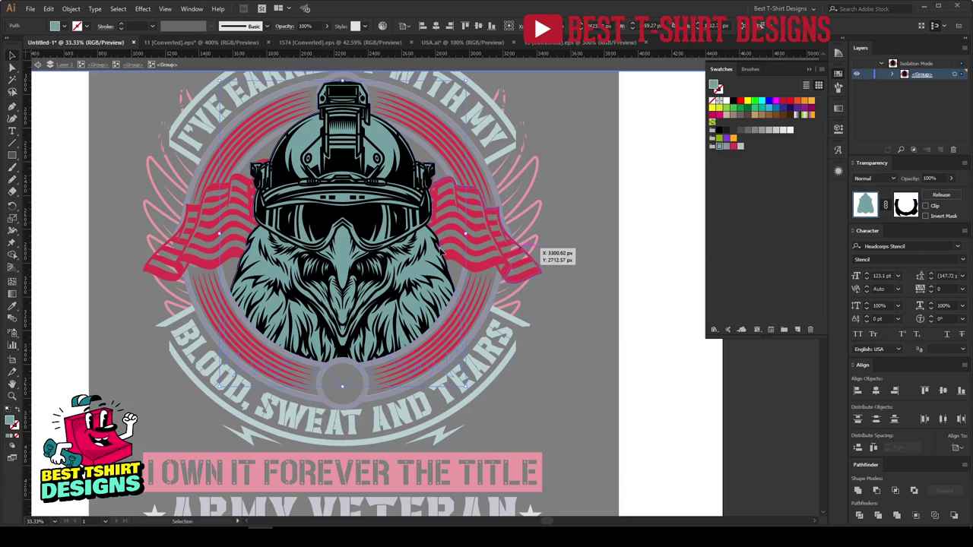
Recolour the flag group from pink to black.
{"action": "left_click", "coordinate": [623, 329]}
{"action": "left_click", "coordinate": [457, 235]}
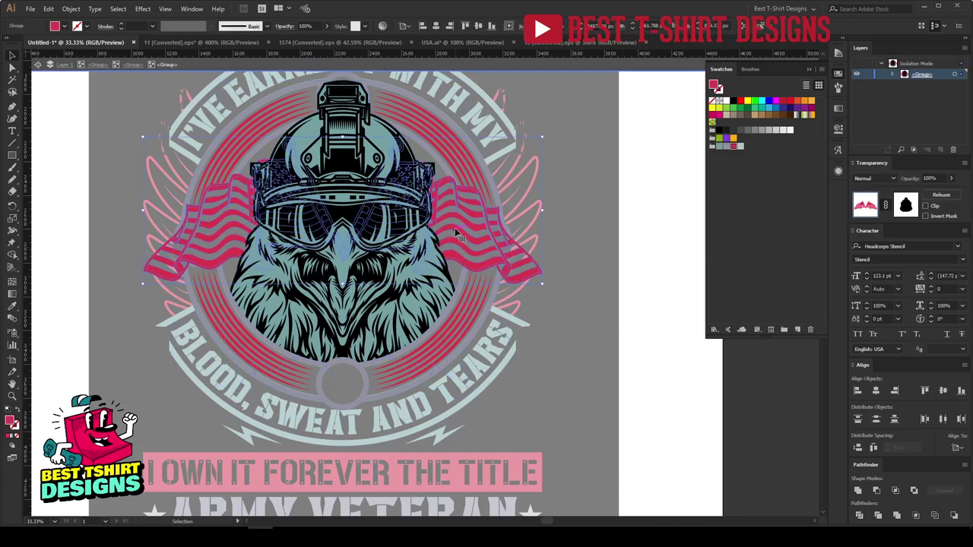
{"action": "left_click", "coordinate": [732, 102]}
{"action": "left_click", "coordinate": [111, 185]}
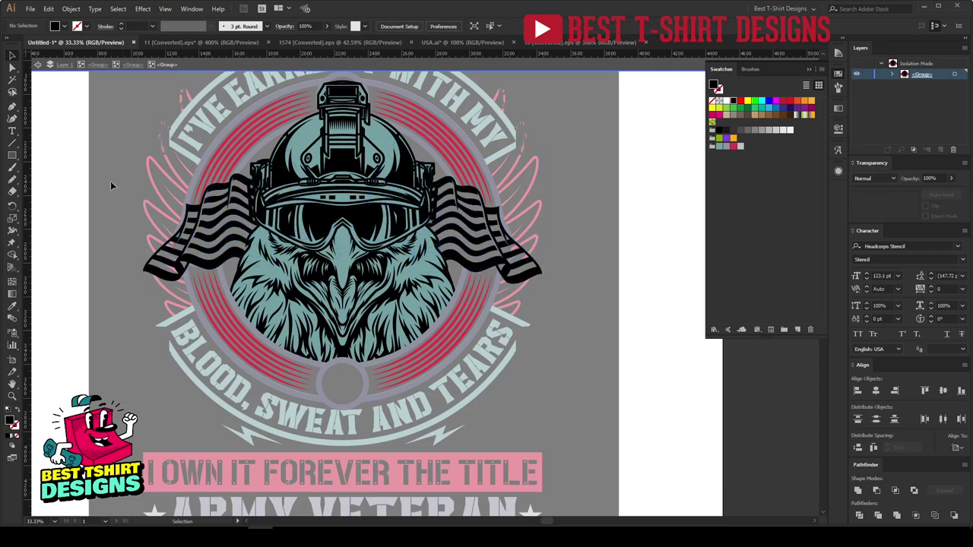
Add a light grey rectangle behind the flags, trim it with Shape Builder, exit isolation.
{"action": "left_click", "coordinate": [12, 155]}
{"action": "left_click_drag", "start_coordinate": [135, 150], "coordinate": [576, 323]}
{"action": "left_click", "coordinate": [741, 147]}
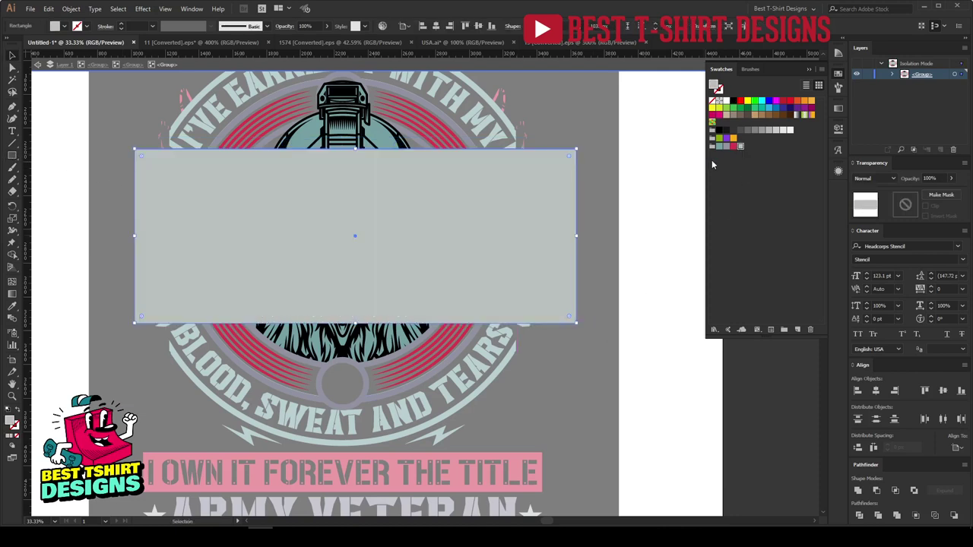
{"action": "key", "text": "ctrl+shift+bracketleft"}
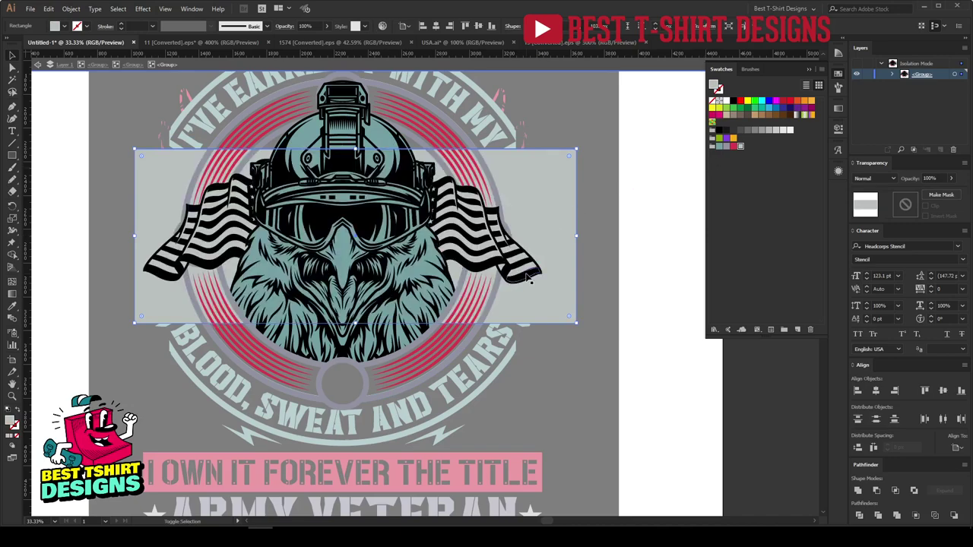
{"action": "left_click", "coordinate": [527, 278], "text": "shift"}
{"action": "key", "text": "shift+m"}
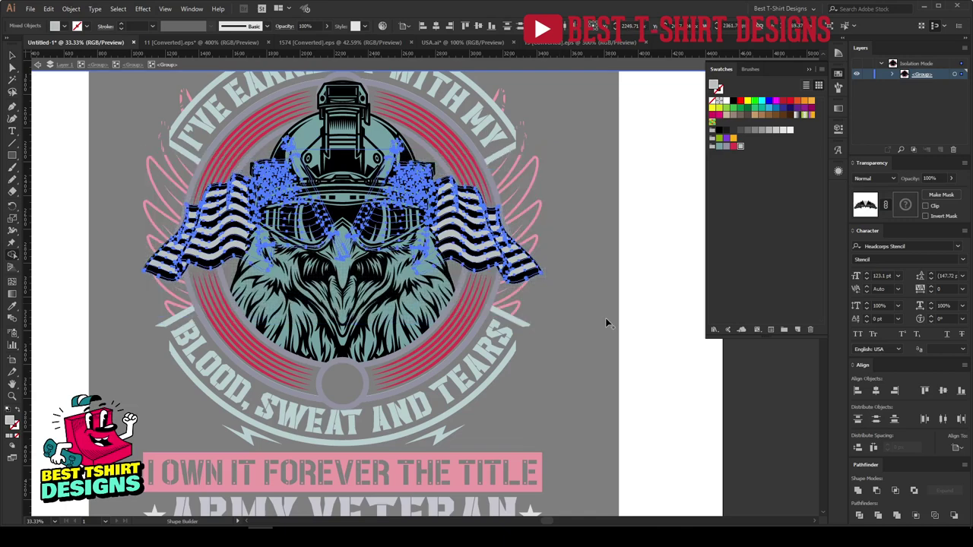
{"action": "key", "text": "v"}
{"action": "left_click", "coordinate": [621, 276]}
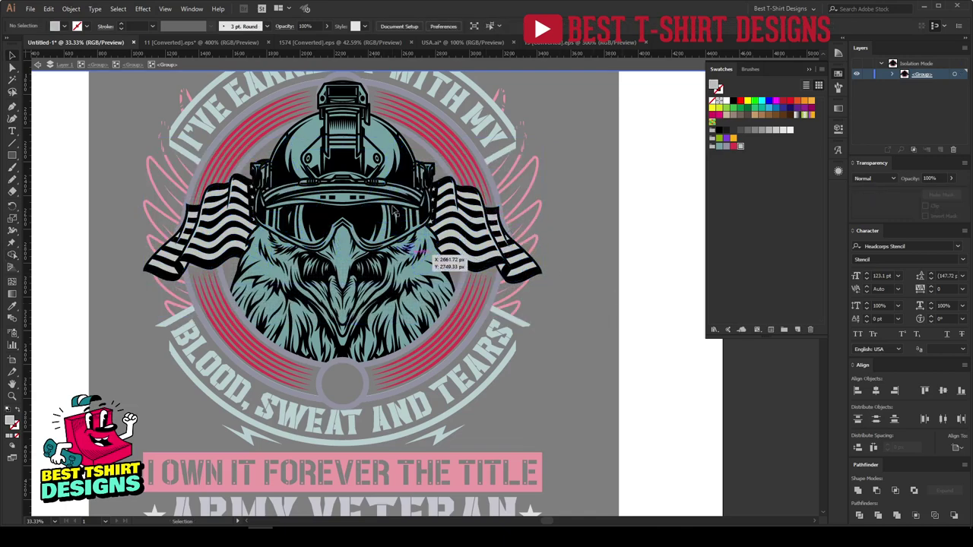
{"action": "double_click", "coordinate": [588, 276]}
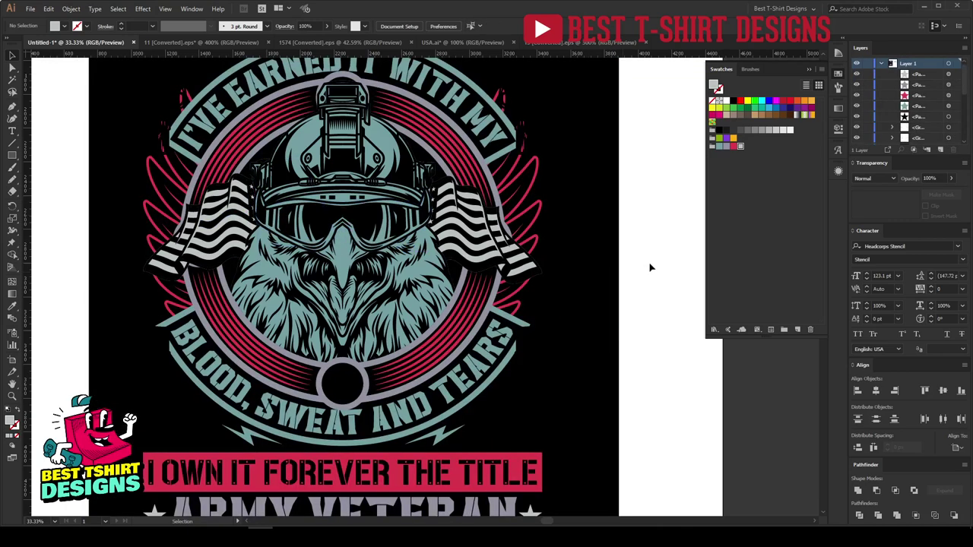
Isolate the emblem group and recolour the wings from pink to black.
{"action": "scroll", "coordinate": [650, 268], "scroll_direction": "up", "scroll_amount": 1}
{"action": "left_click", "coordinate": [536, 241]}
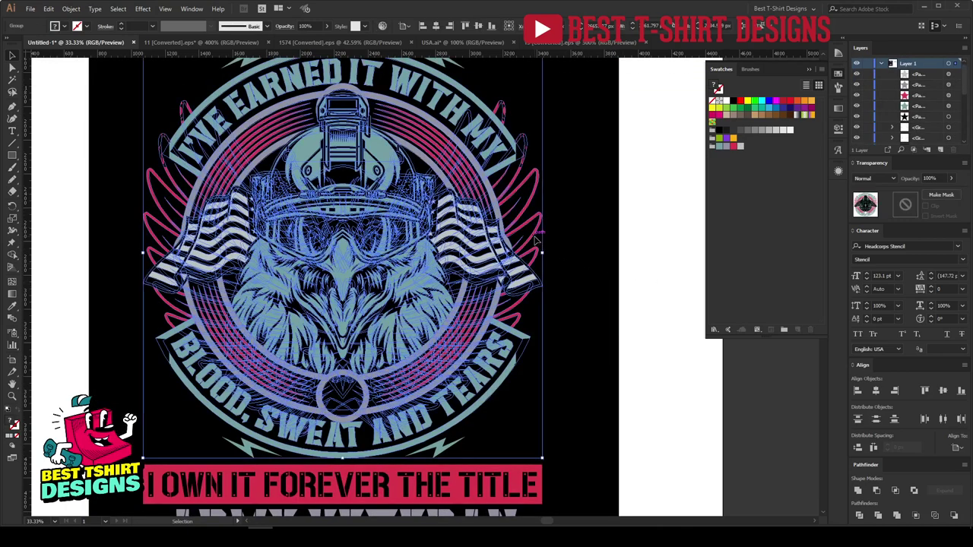
{"action": "double_click", "coordinate": [536, 241]}
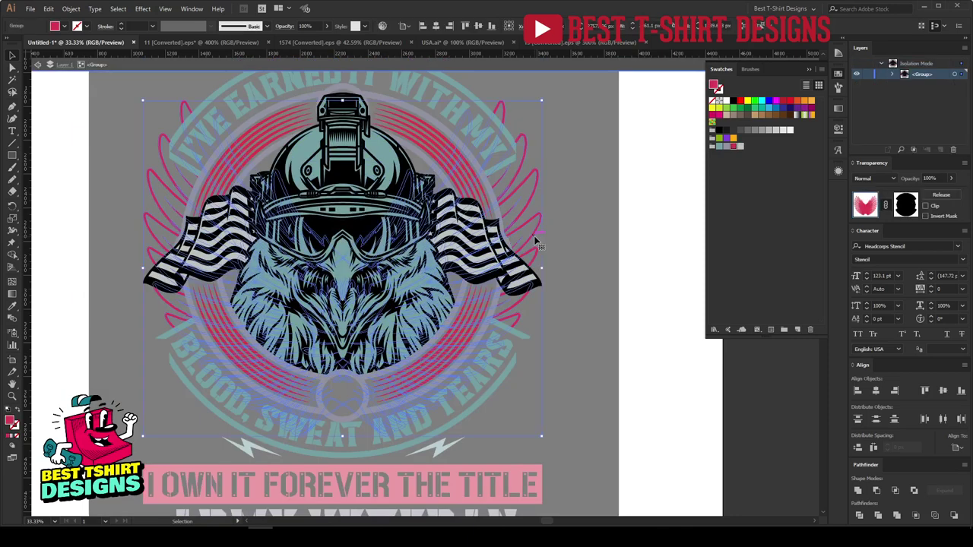
{"action": "left_click", "coordinate": [733, 101]}
{"action": "scroll", "coordinate": [92, 242], "scroll_direction": "up", "scroll_amount": 3}
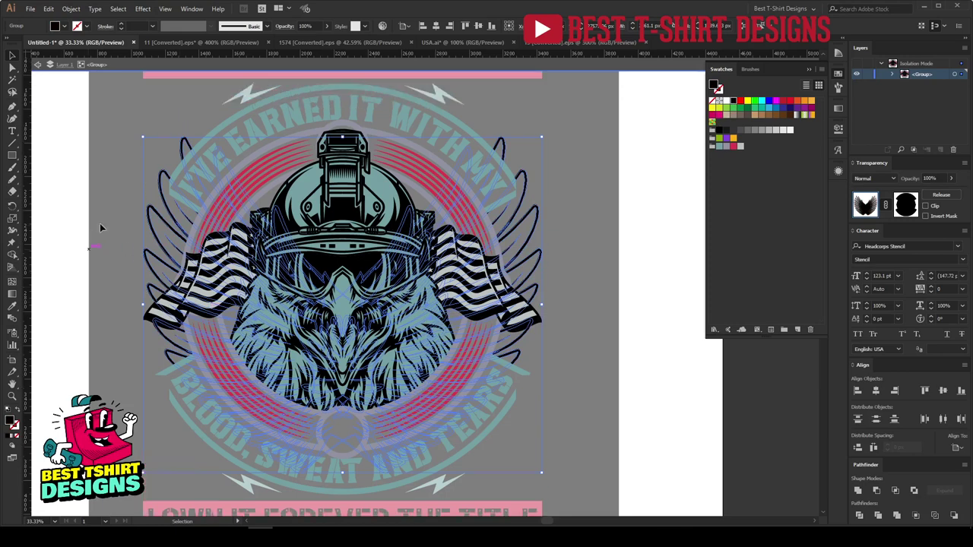
{"action": "left_click", "coordinate": [59, 166]}
Put a grey-lavender (R144 G146 B161) rectangle behind the wings and trim it with Shape Builder.
{"action": "key", "text": "m"}
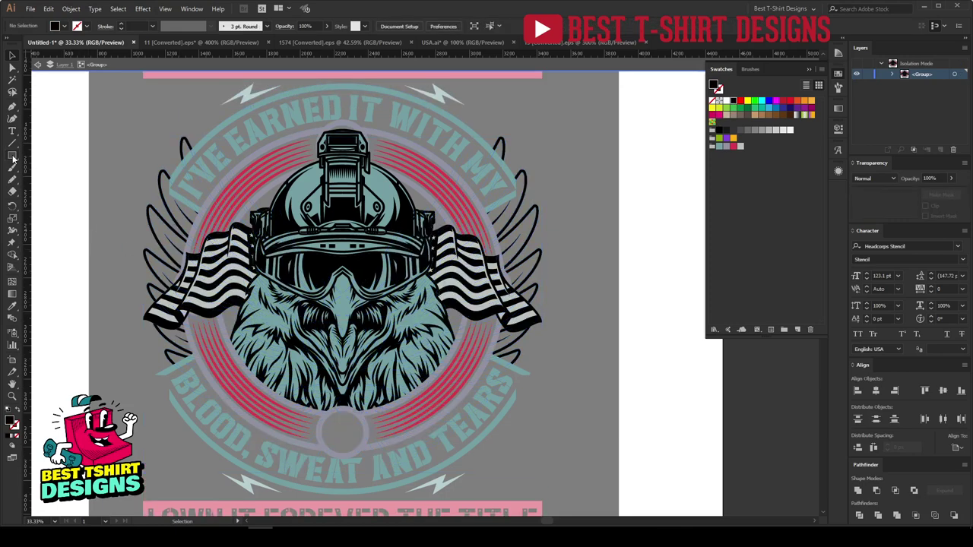
{"action": "left_click_drag", "start_coordinate": [118, 106], "coordinate": [395, 334]}
{"action": "left_click_drag", "start_coordinate": [601, 451], "coordinate": [598, 465]}
{"action": "left_click", "coordinate": [726, 147]}
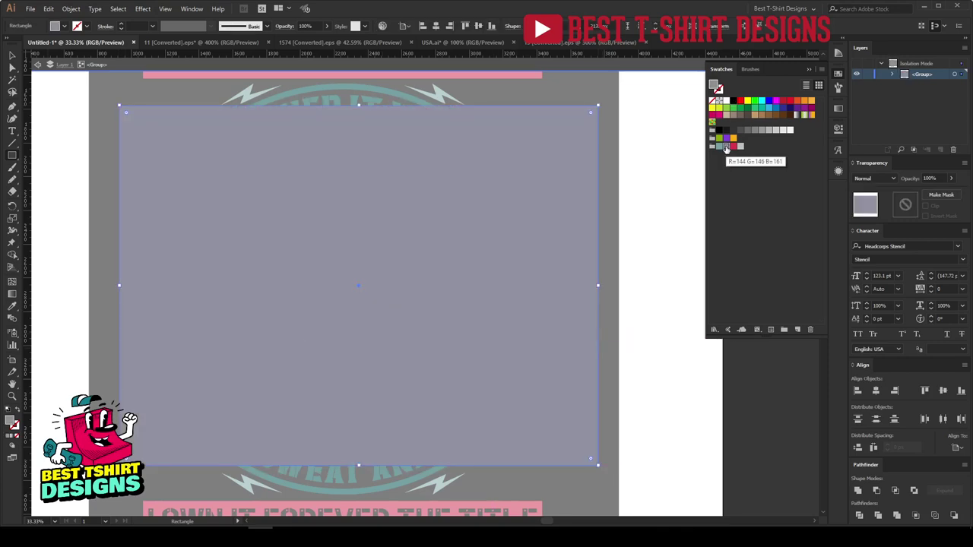
{"action": "key", "text": "ctrl+shift+bracketleft"}
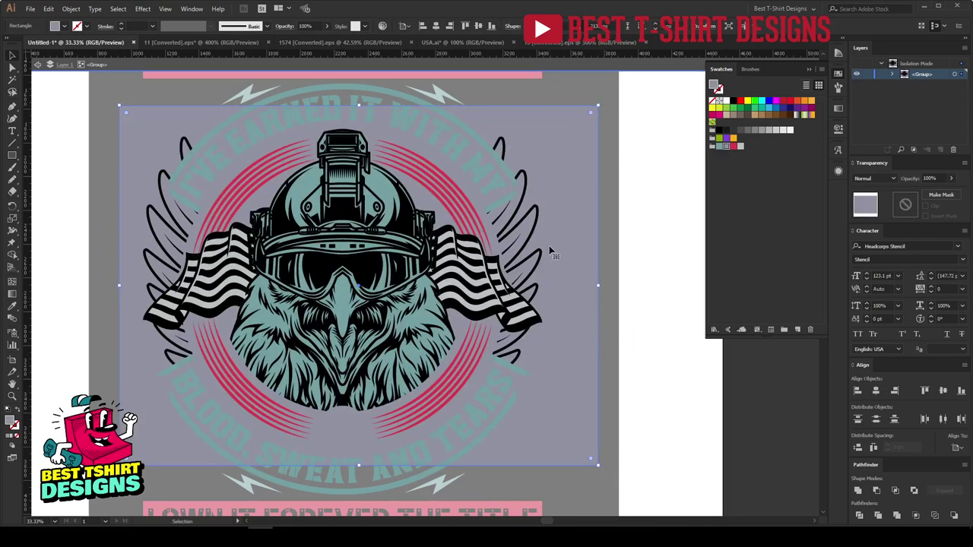
{"action": "key", "text": "ctrl+a"}
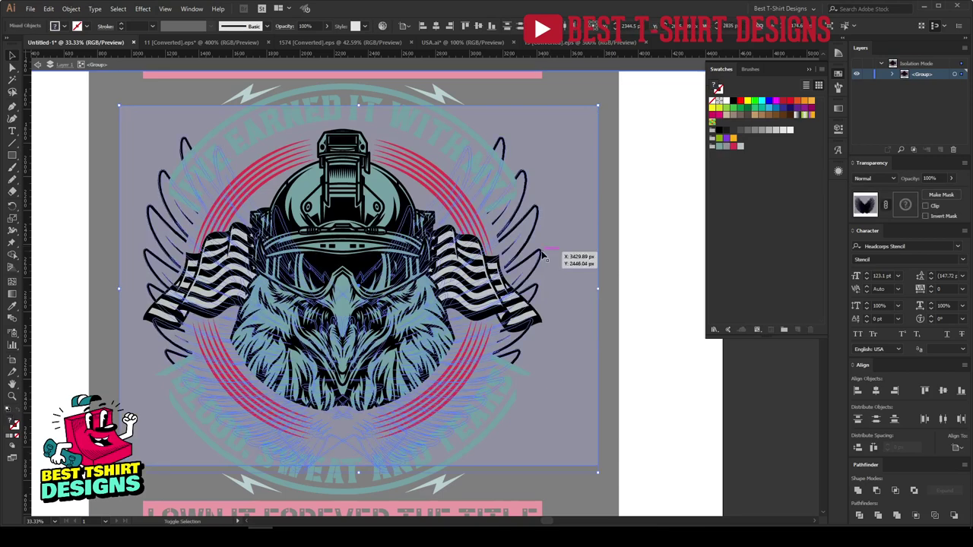
{"action": "key", "text": "shift+m"}
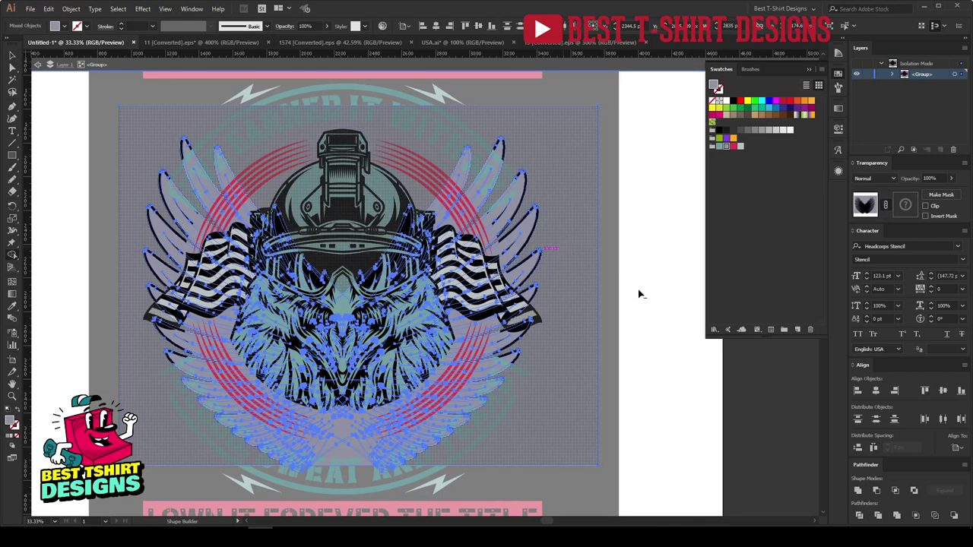
{"action": "key", "text": "v"}
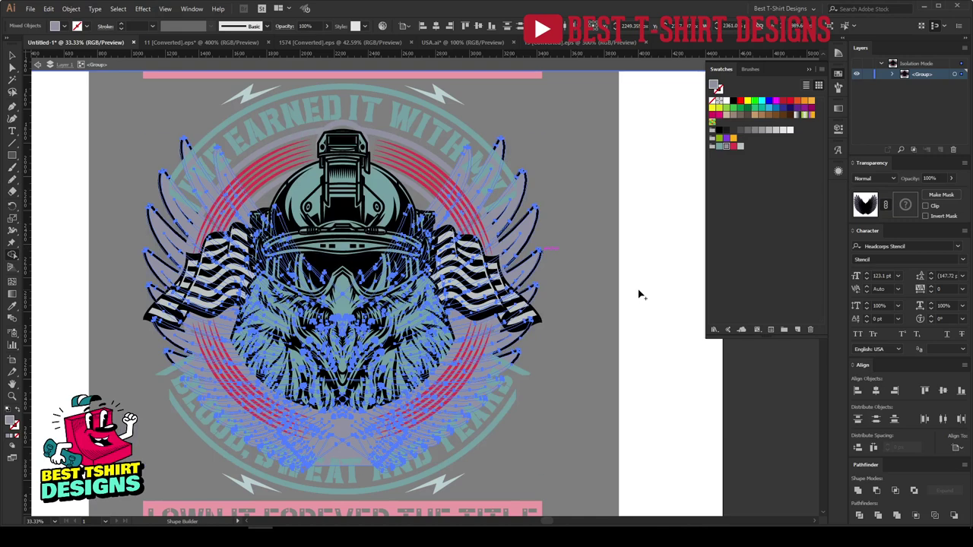
{"action": "left_click", "coordinate": [638, 289]}
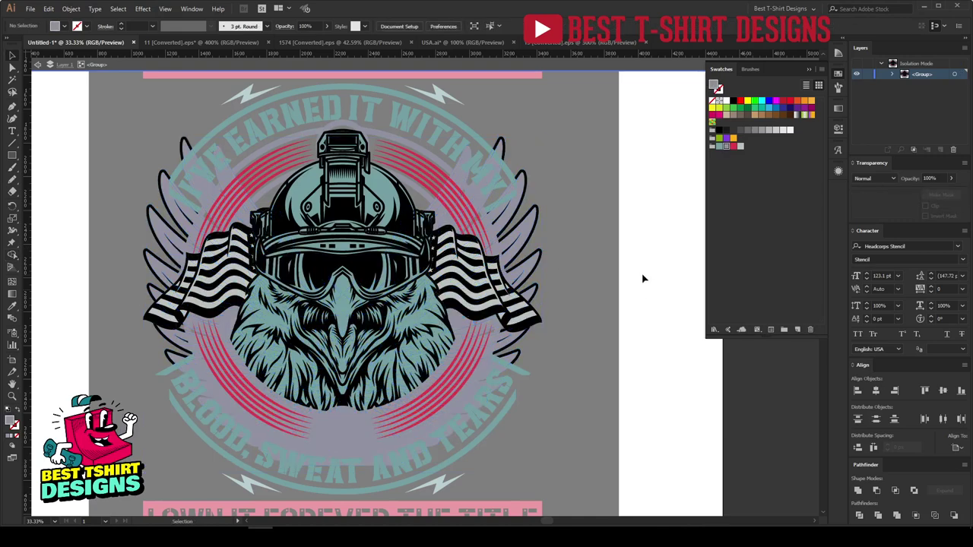
{"action": "left_click", "coordinate": [538, 231]}
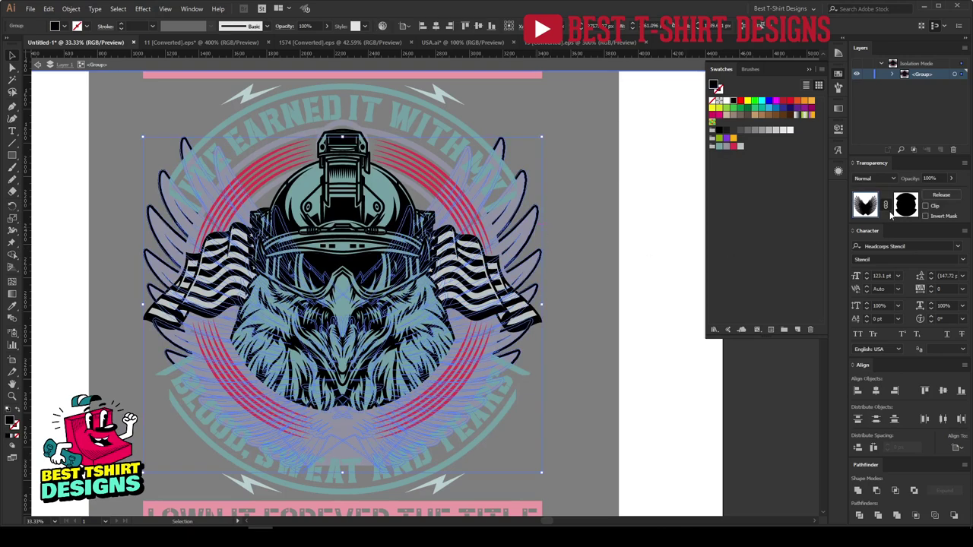
Apply an opacity mask to the wings' grey-lavender fill in the Transparency panel.
{"action": "left_click", "coordinate": [903, 205]}
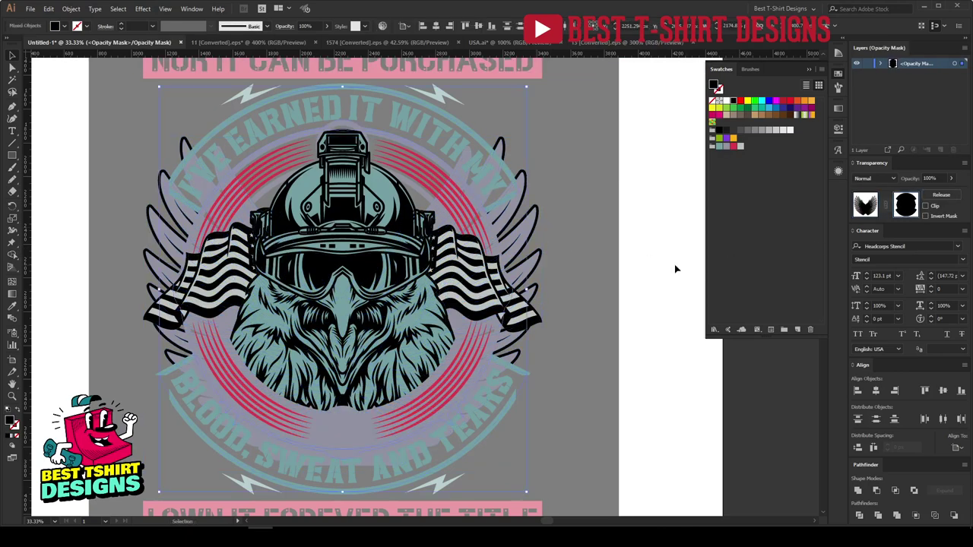
{"action": "key", "text": "a"}
{"action": "left_click", "coordinate": [868, 206]}
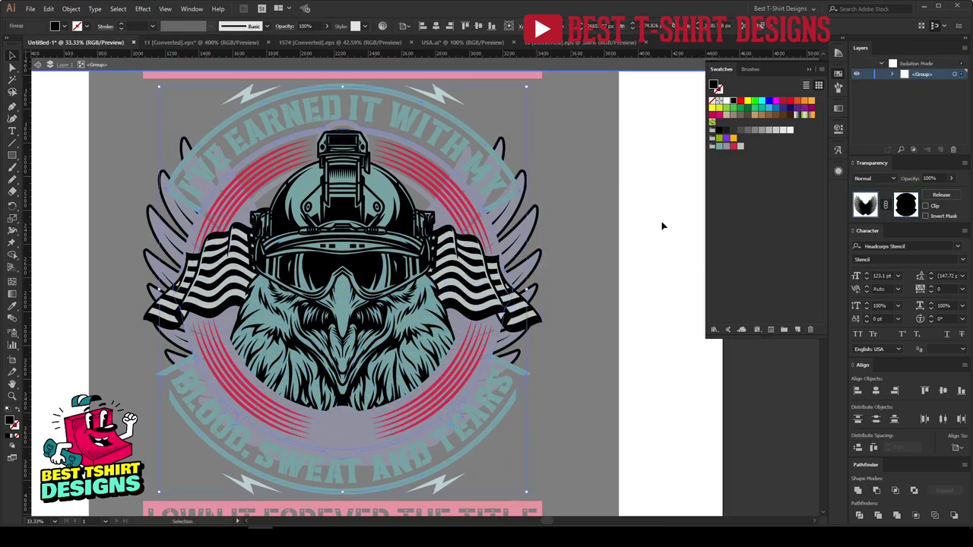
{"action": "left_click", "coordinate": [525, 232]}
{"action": "left_click", "coordinate": [523, 232]}
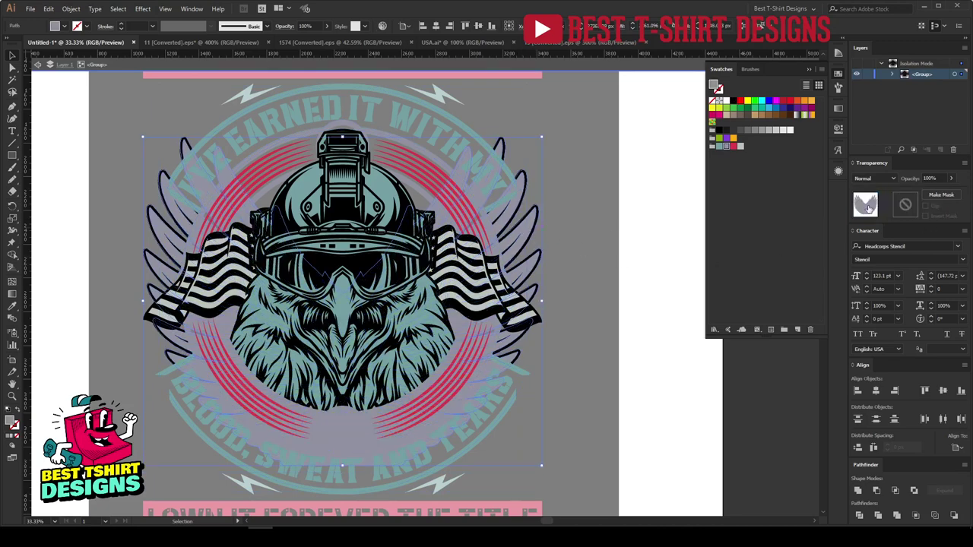
{"action": "left_click", "coordinate": [907, 205]}
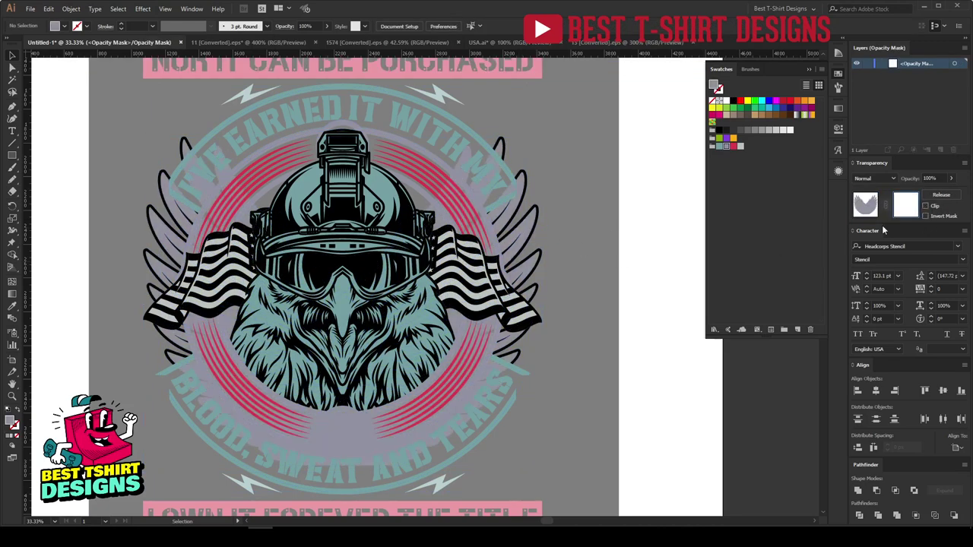
{"action": "left_click", "coordinate": [682, 291]}
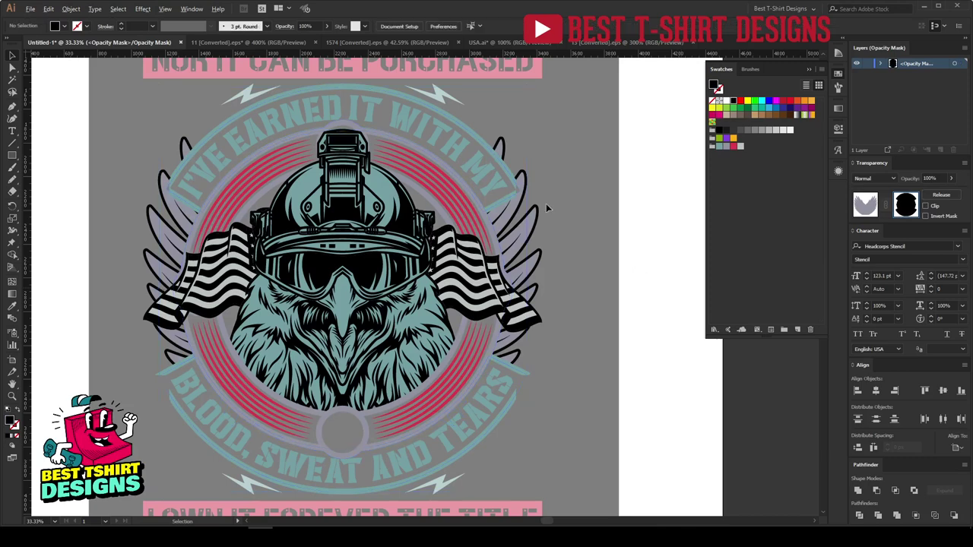
{"action": "scroll", "coordinate": [513, 180], "scroll_direction": "up", "scroll_amount": 3}
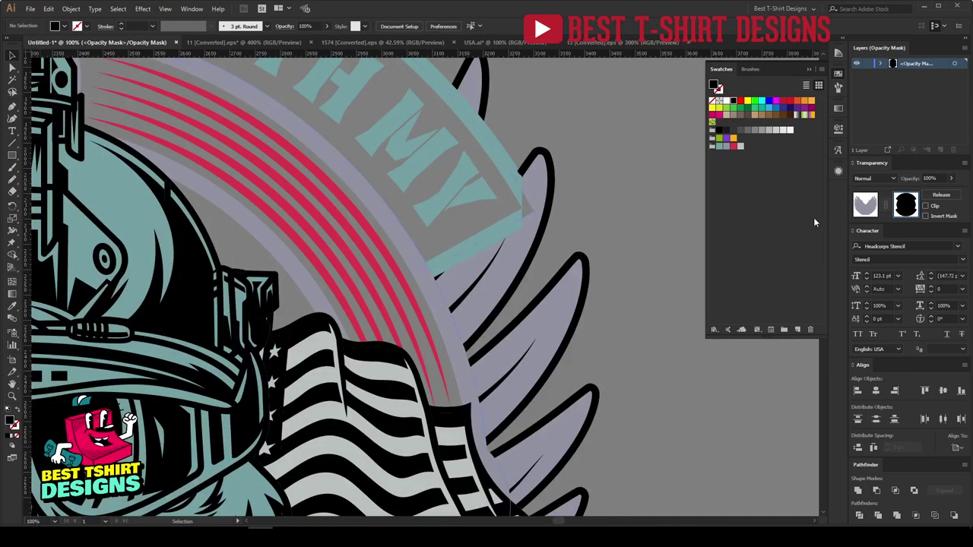
{"action": "scroll", "coordinate": [543, 243], "scroll_direction": "down", "scroll_amount": 3}
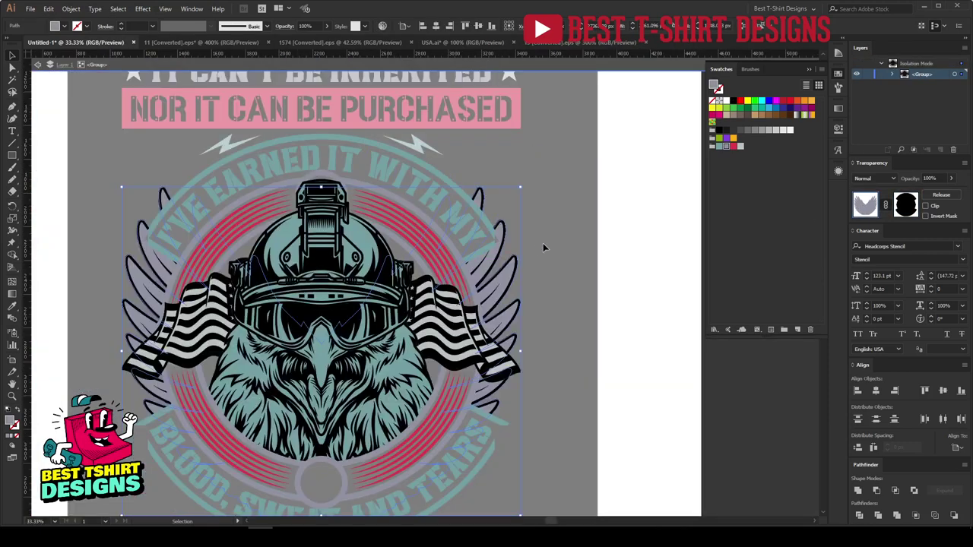
{"action": "scroll", "coordinate": [616, 267], "scroll_direction": "down", "scroll_amount": 2}
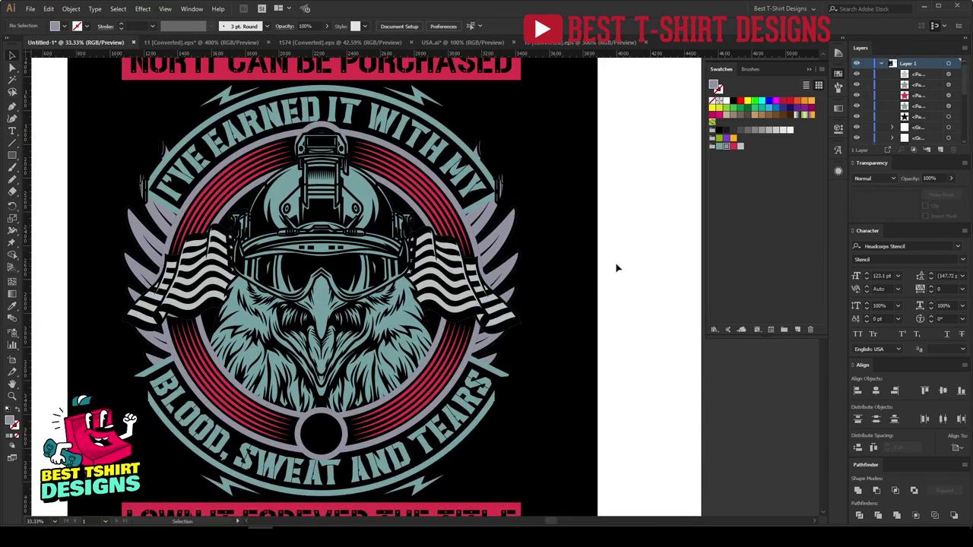
Isolate the pistol group and place a red rectangle behind all four pistols.
{"action": "left_click", "coordinate": [491, 463]}
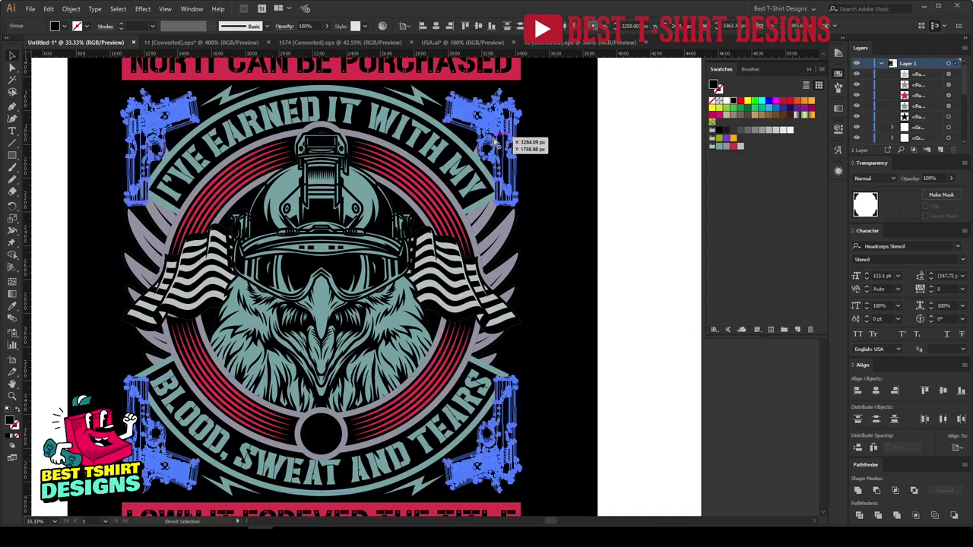
{"action": "double_click", "coordinate": [496, 140]}
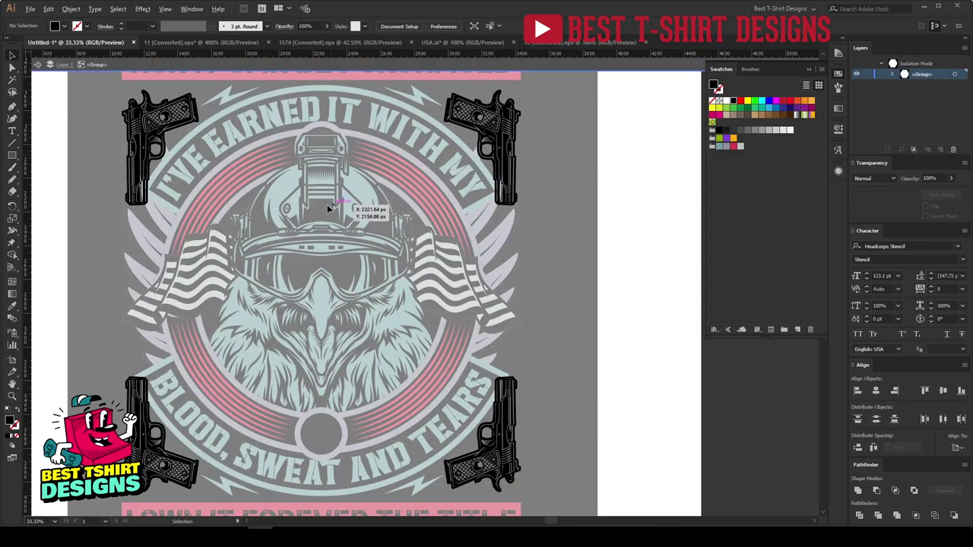
{"action": "key", "text": "ctrl+minus"}
{"action": "left_click", "coordinate": [14, 157]}
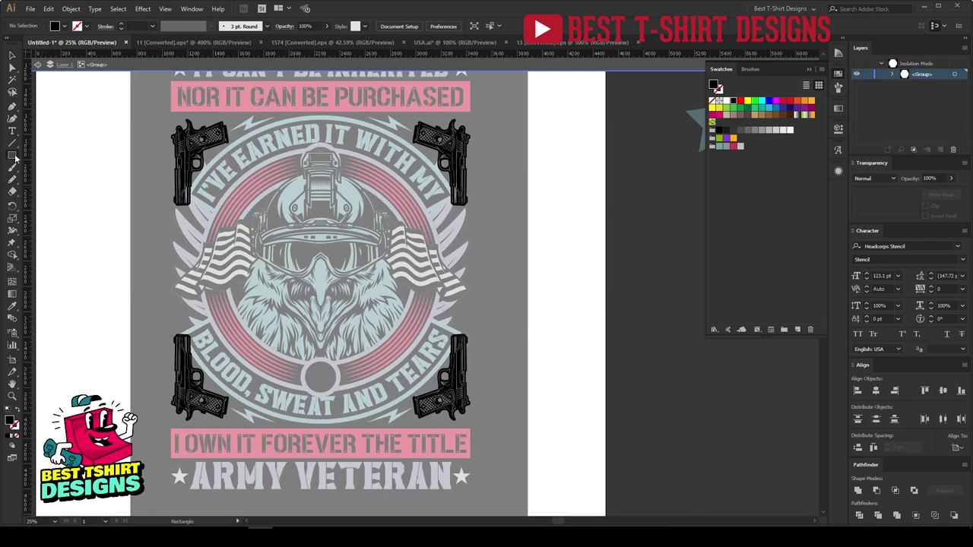
{"action": "mouse_move", "coordinate": [141, 99]}
{"action": "left_mouse_down"}
{"action": "mouse_move", "coordinate": [501, 419]}
{"action": "mouse_move", "coordinate": [537, 465]}
{"action": "left_mouse_up"}
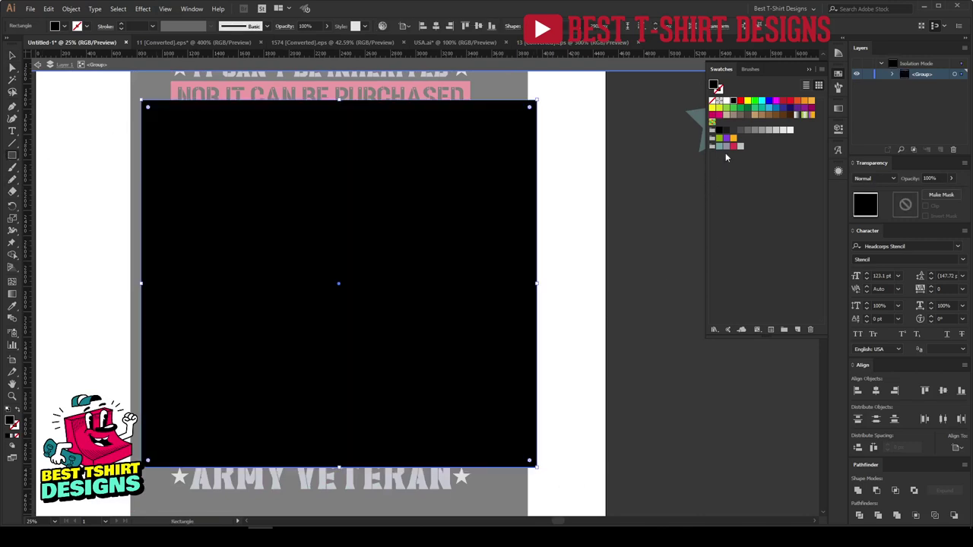
{"action": "left_click", "coordinate": [734, 147]}
{"action": "key", "text": "ctrl+shift+bracketleft"}
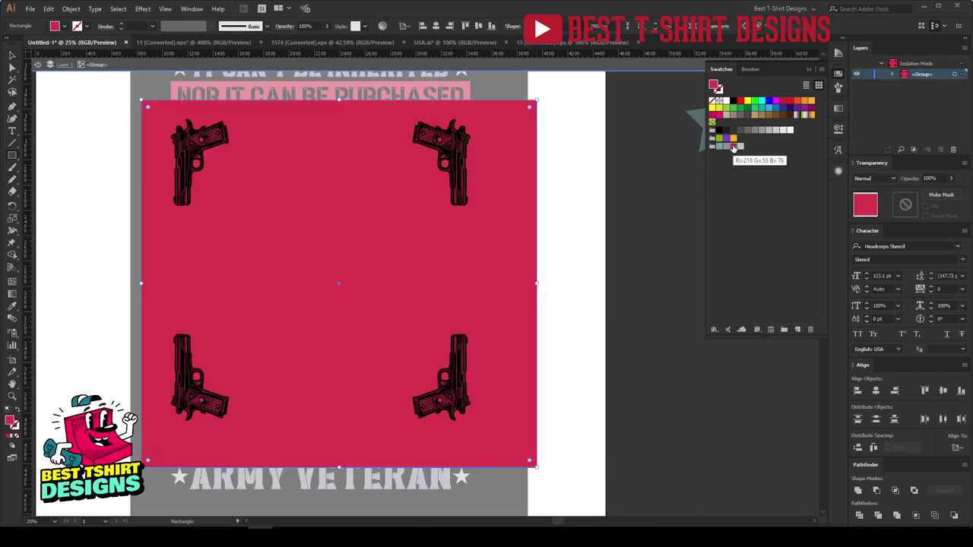
Select the red rectangle with the pistols and trim away the surplus red.
{"action": "key", "text": "v"}
{"action": "left_click", "coordinate": [461, 363], "text": "shift"}
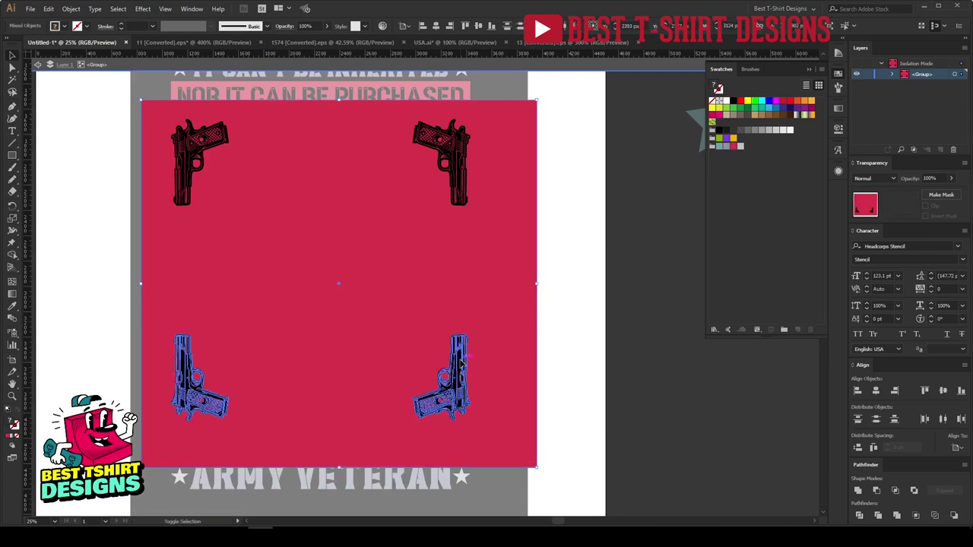
{"action": "left_click", "coordinate": [466, 156], "text": "shift"}
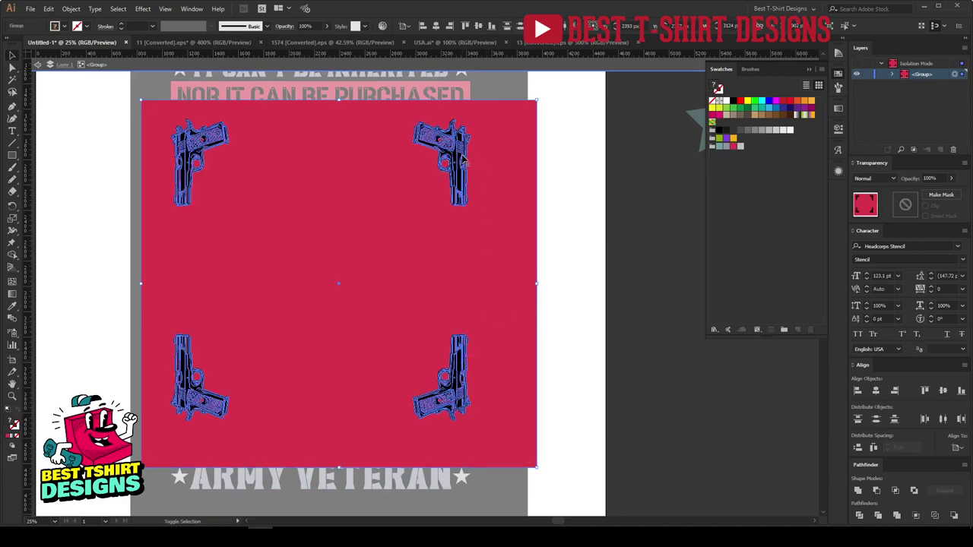
{"action": "key", "text": "shift+m"}
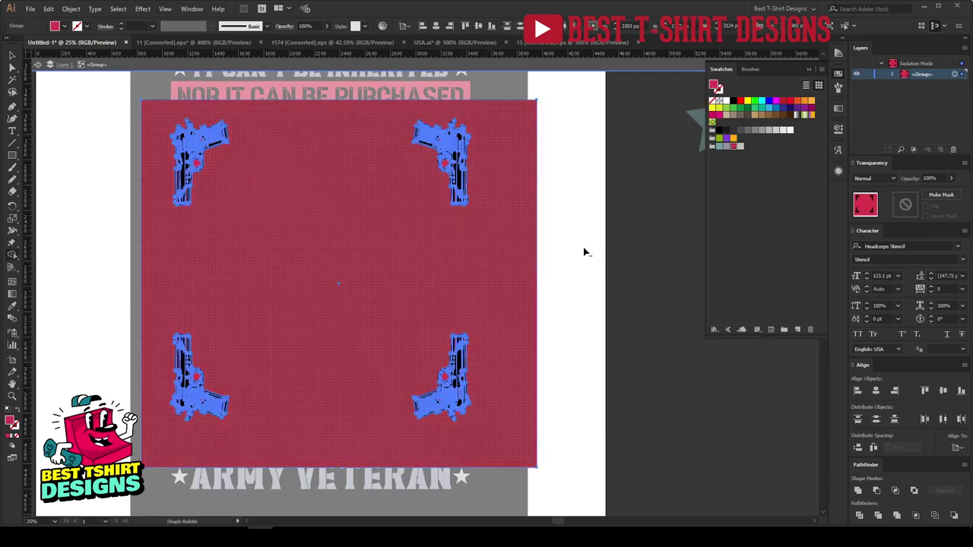
{"action": "left_click", "coordinate": [533, 278], "text": "alt"}
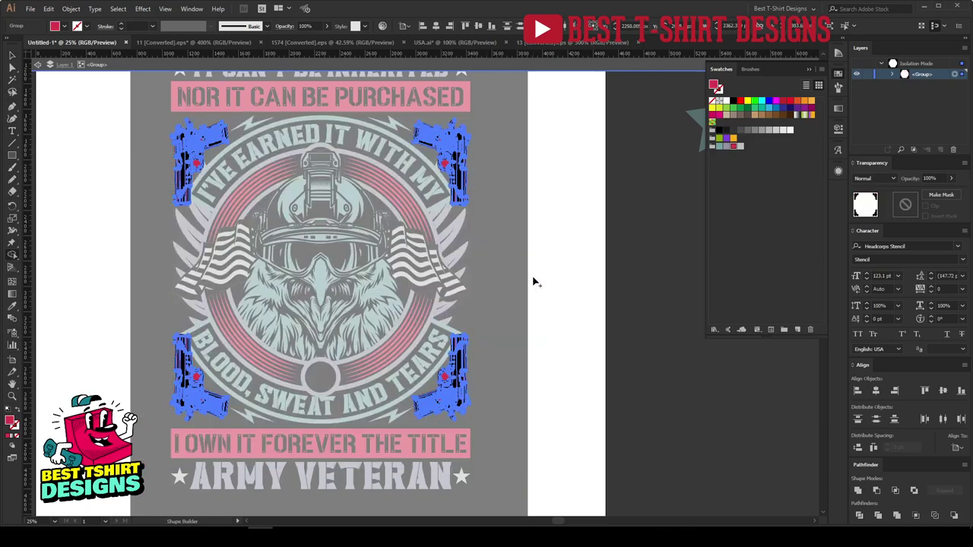
{"action": "scroll", "coordinate": [439, 385], "scroll_direction": "up", "scroll_amount": 5}
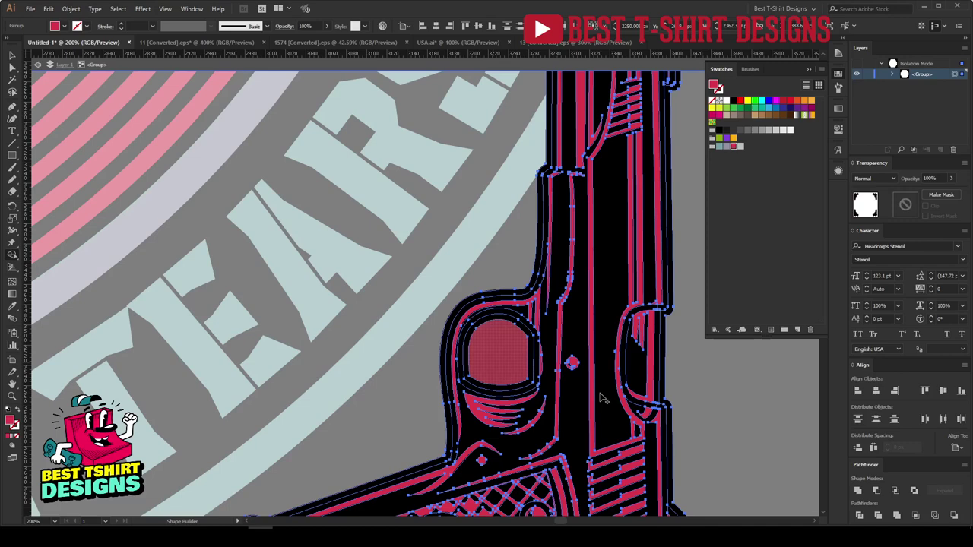
{"action": "scroll", "coordinate": [501, 403], "scroll_direction": "down", "scroll_amount": 4}
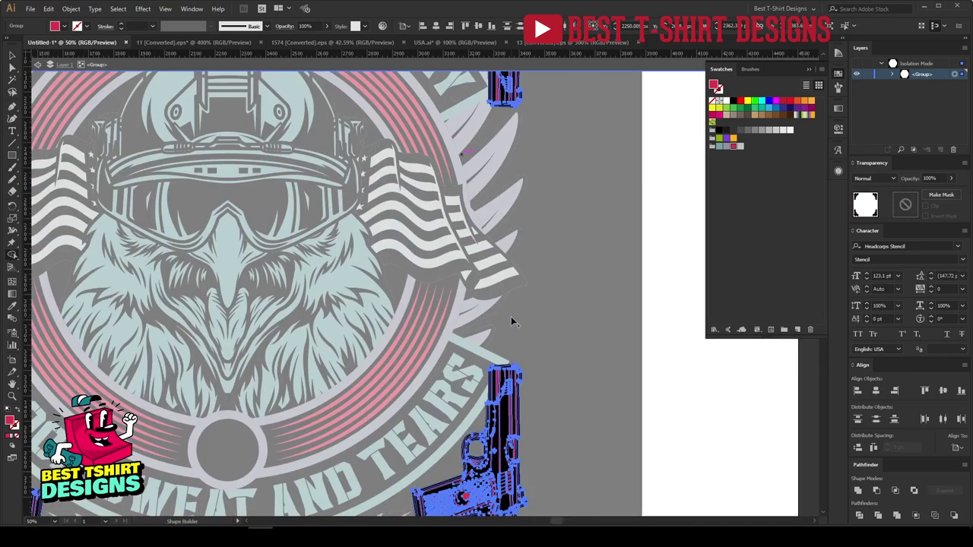
{"action": "scroll", "coordinate": [510, 311], "scroll_direction": "up", "scroll_amount": 3}
{"action": "scroll", "coordinate": [480, 188], "scroll_direction": "up", "scroll_amount": 3}
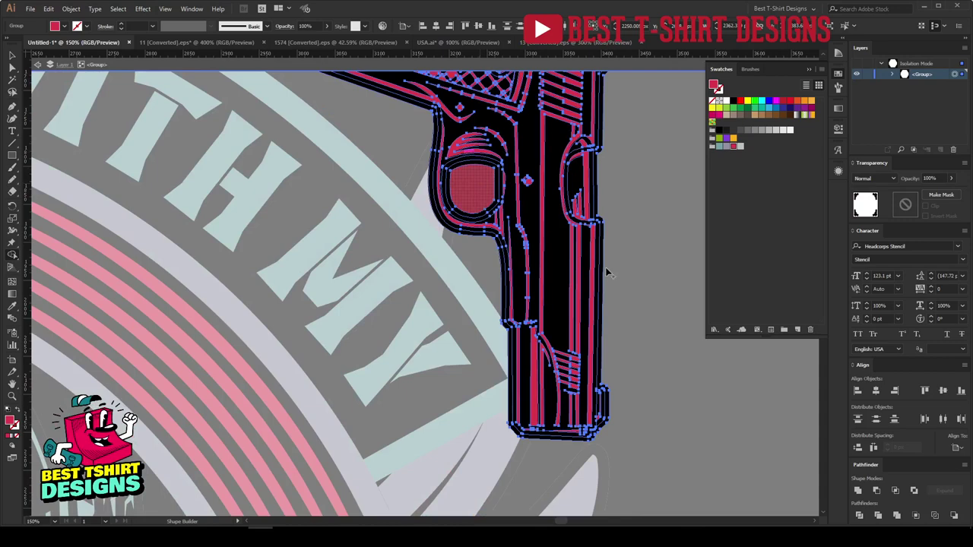
{"action": "scroll", "coordinate": [605, 267], "scroll_direction": "down", "scroll_amount": 3}
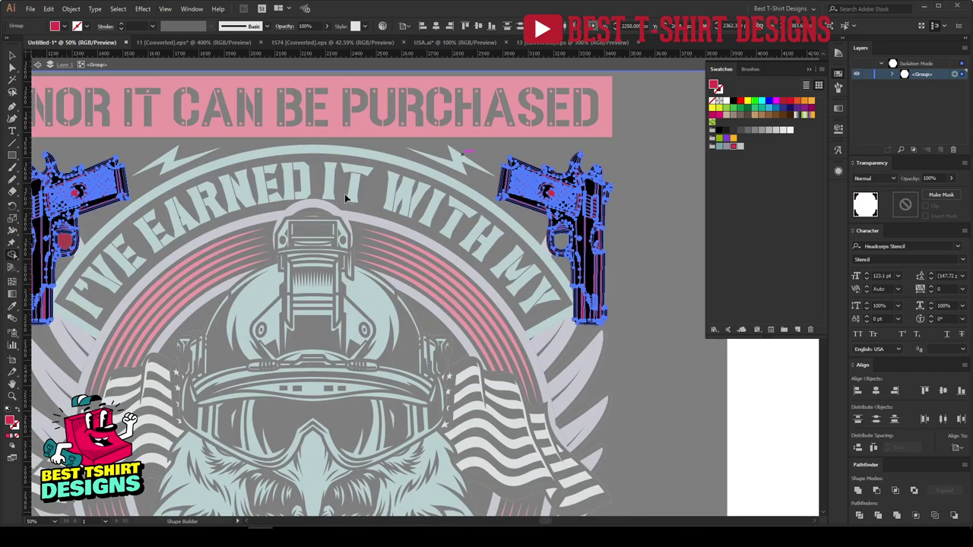
{"action": "scroll", "coordinate": [345, 194], "scroll_direction": "down", "scroll_amount": 1}
{"action": "scroll", "coordinate": [334, 221], "scroll_direction": "down", "scroll_amount": 3}
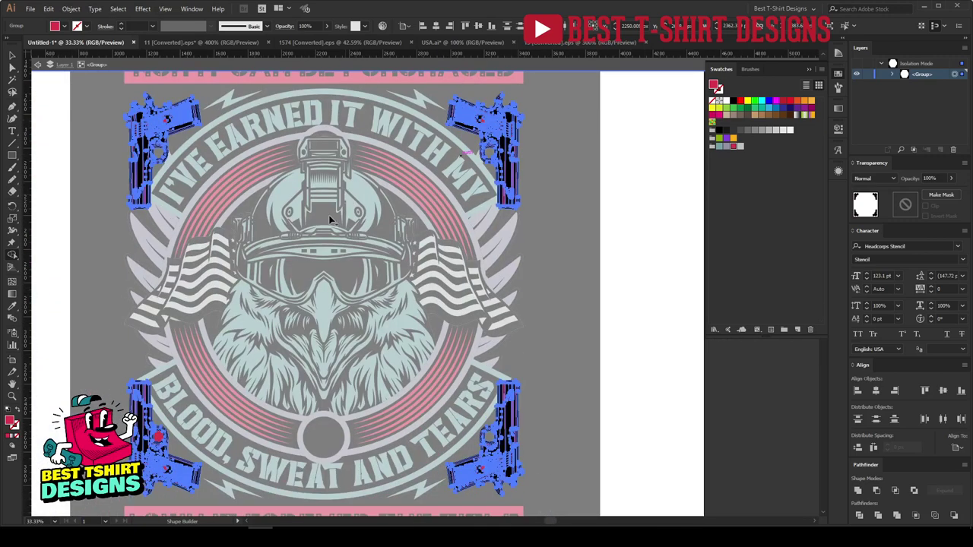
{"action": "scroll", "coordinate": [158, 434], "scroll_direction": "up", "scroll_amount": 3}
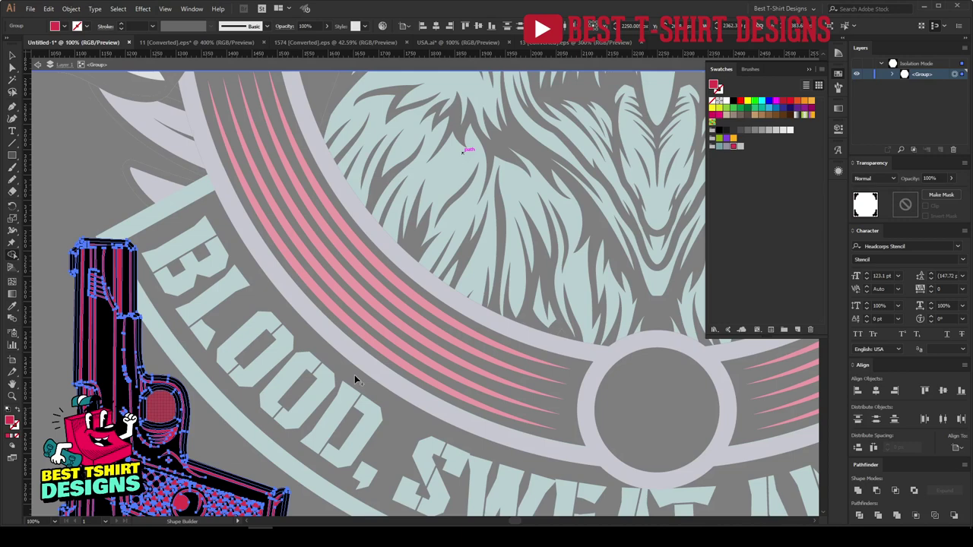
{"action": "scroll", "coordinate": [304, 369], "scroll_direction": "down", "scroll_amount": 3}
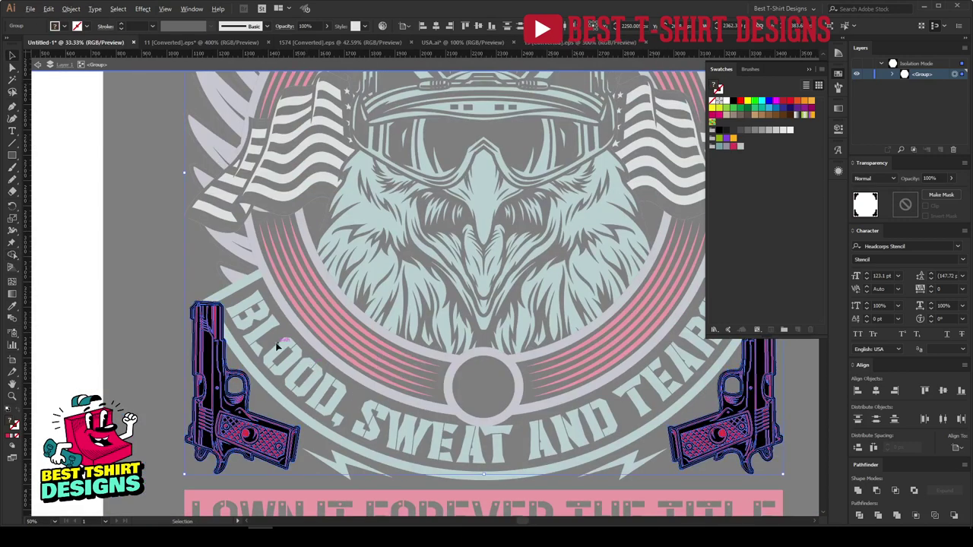
{"action": "scroll", "coordinate": [277, 346], "scroll_direction": "down", "scroll_amount": 2}
{"action": "left_click", "coordinate": [482, 333]}
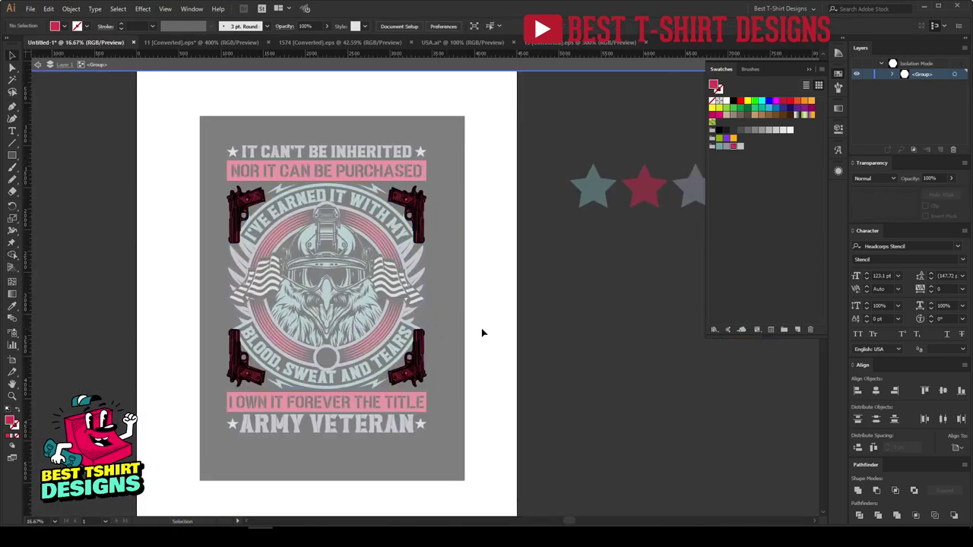
Exit the pistol group's isolation and zoom around to review the finished design.
{"action": "double_click", "coordinate": [482, 333]}
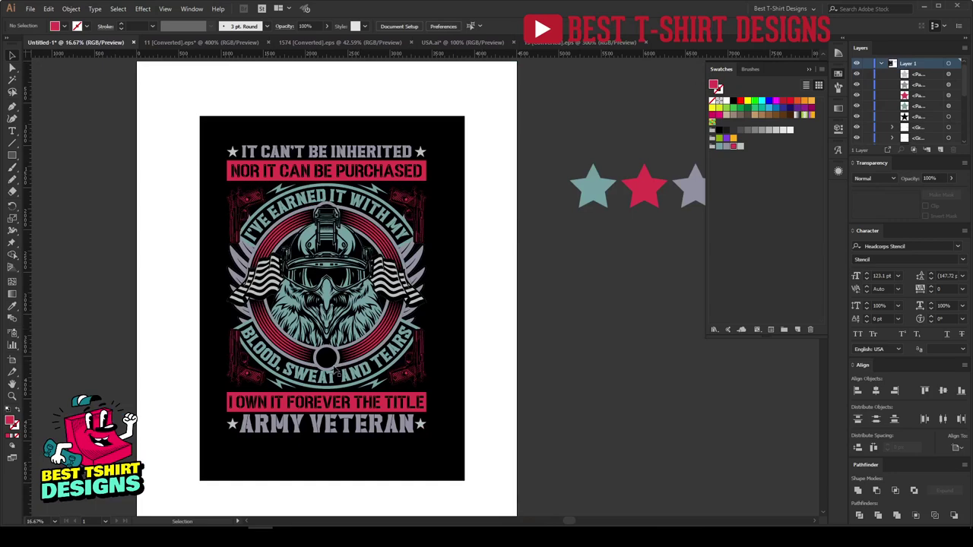
{"action": "scroll", "coordinate": [337, 371], "scroll_direction": "up", "scroll_amount": 1}
{"action": "scroll", "coordinate": [599, 371], "scroll_direction": "up", "scroll_amount": 2}
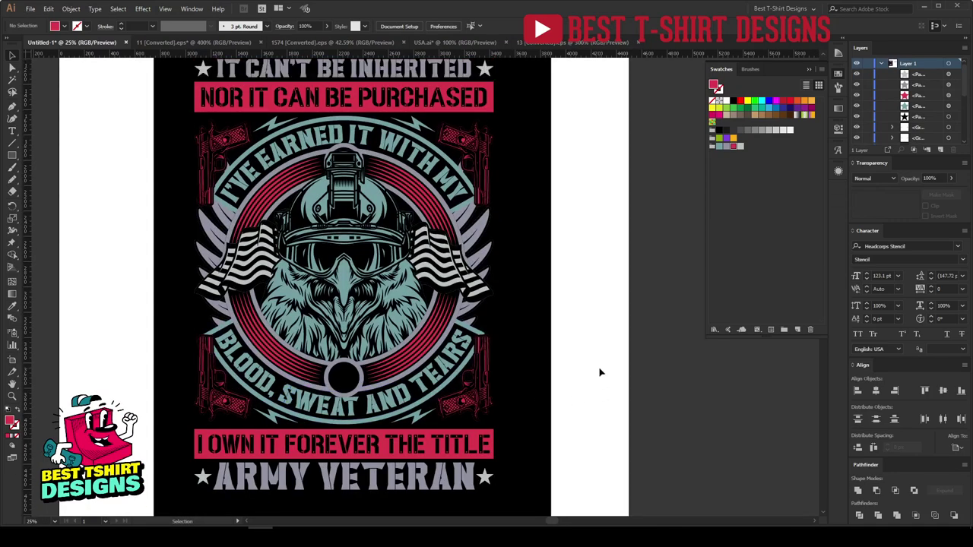
{"action": "scroll", "coordinate": [600, 374], "scroll_direction": "up", "scroll_amount": 2}
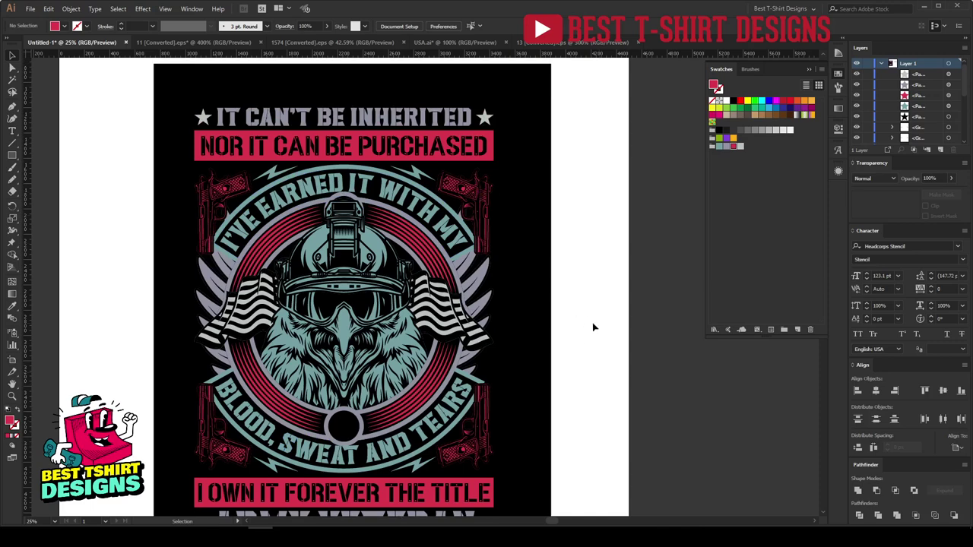
{"action": "scroll", "coordinate": [594, 328], "scroll_direction": "down", "scroll_amount": 2}
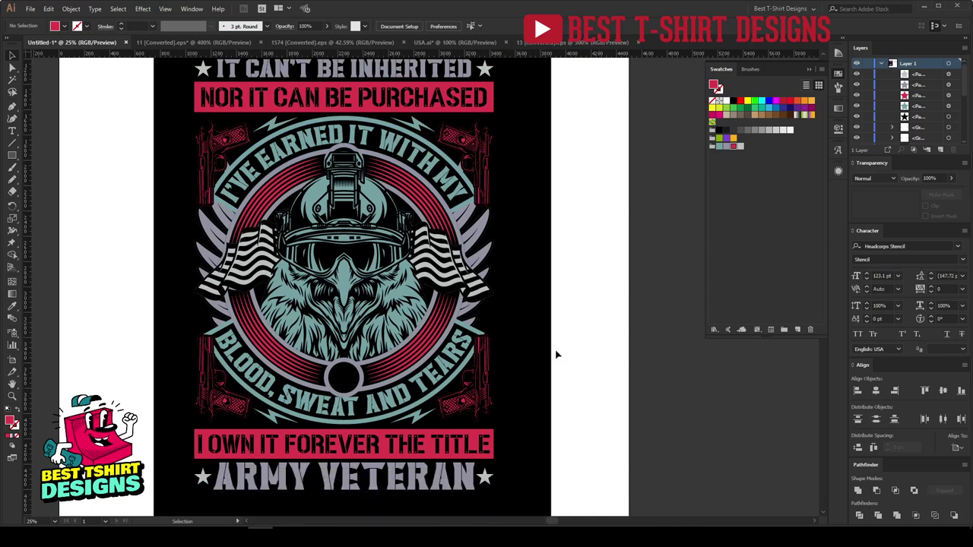
{"action": "scroll", "coordinate": [505, 401], "scroll_direction": "up", "scroll_amount": 3}
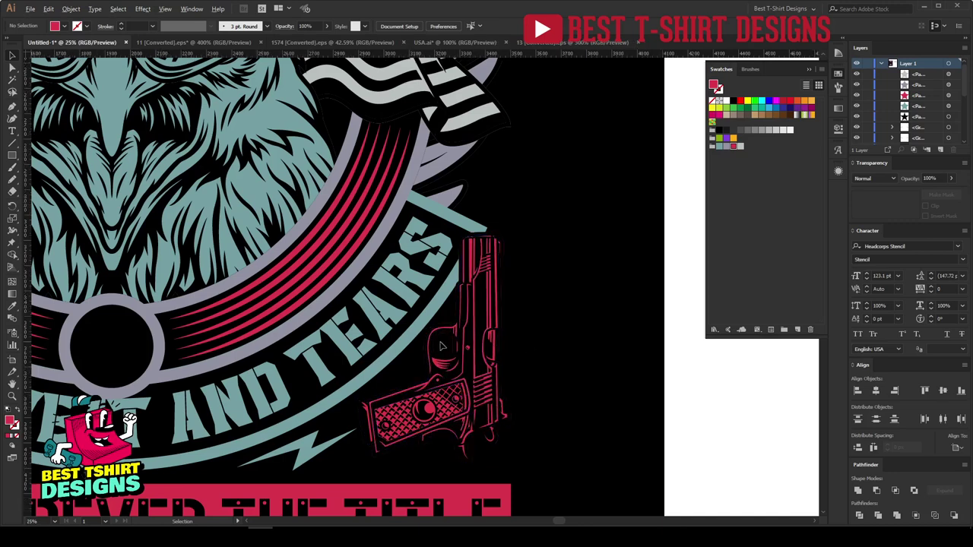
{"action": "scroll", "coordinate": [582, 353], "scroll_direction": "down", "scroll_amount": 3}
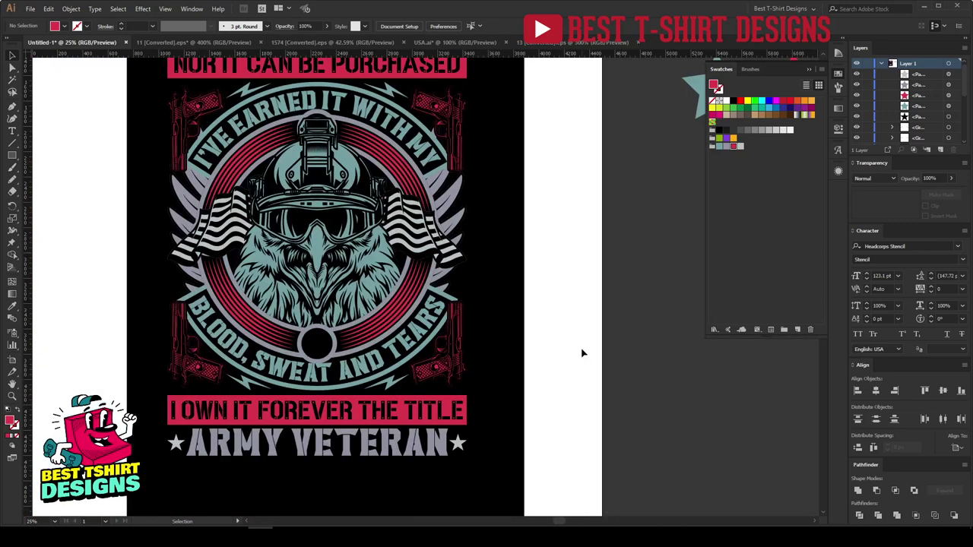
Restore the deleted corner pistols and isolate the artwork group for editing.
{"action": "left_click", "coordinate": [458, 363]}
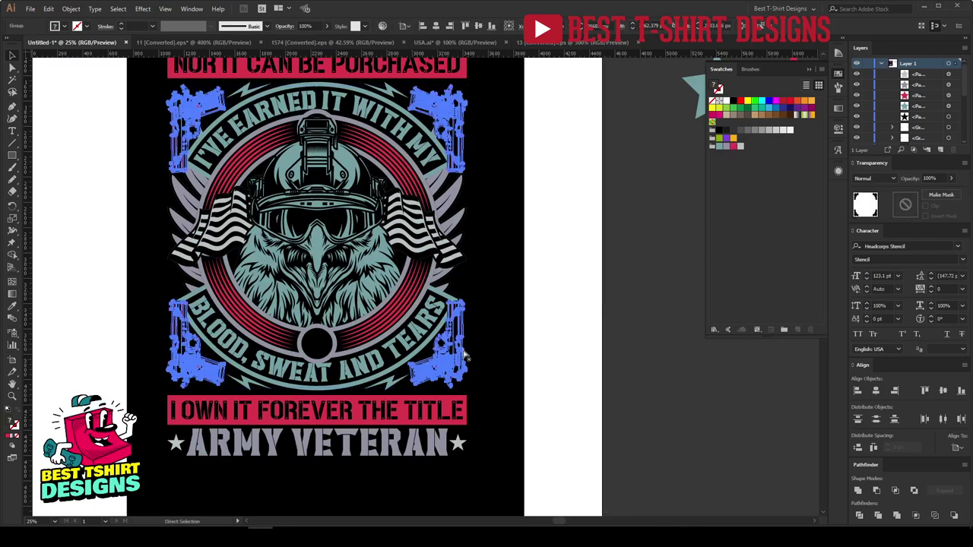
{"action": "key", "text": "Delete"}
{"action": "key", "text": "ctrl+z"}
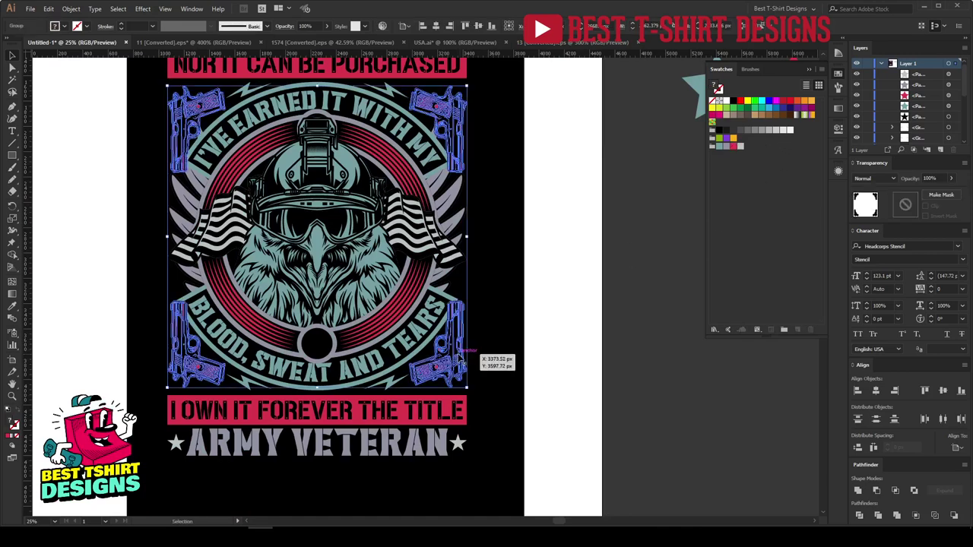
{"action": "double_click", "coordinate": [459, 358]}
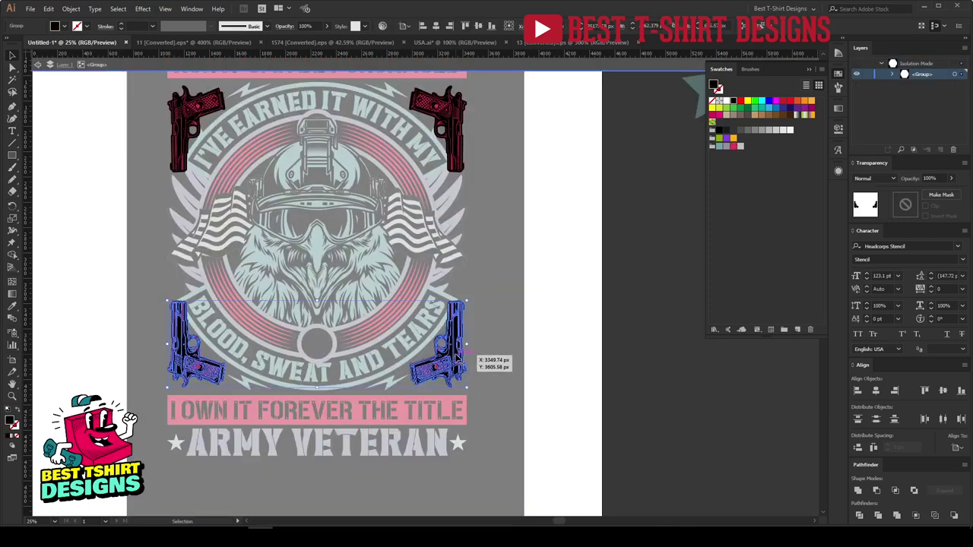
{"action": "key", "text": "a"}
{"action": "key", "text": "ctrl+a"}
{"action": "key", "text": "v"}
{"action": "left_click", "coordinate": [535, 247]}
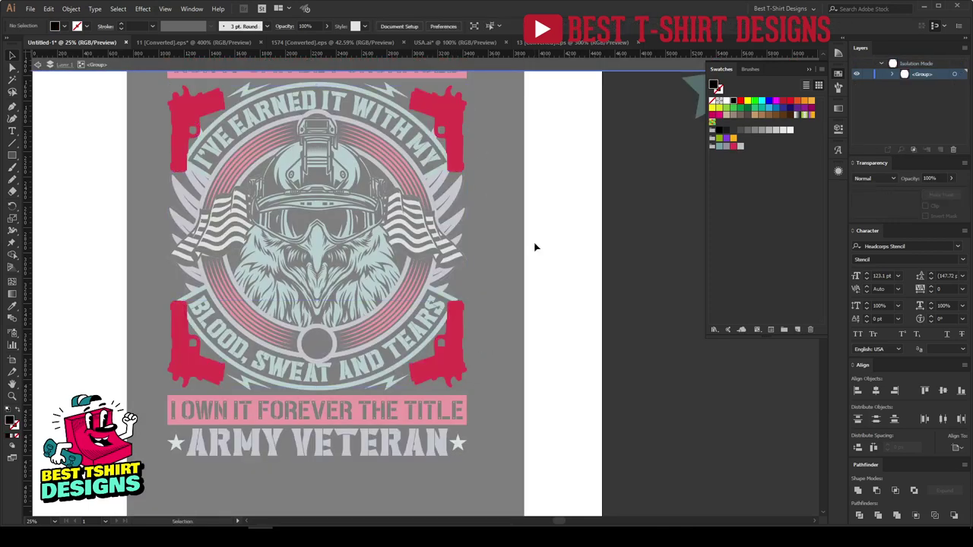
{"action": "key", "text": "v"}
Replace the four corner pistols with the outlined pistols pasted in place, filled red.
{"action": "key", "text": "ctrl+a"}
{"action": "key", "text": "Delete"}
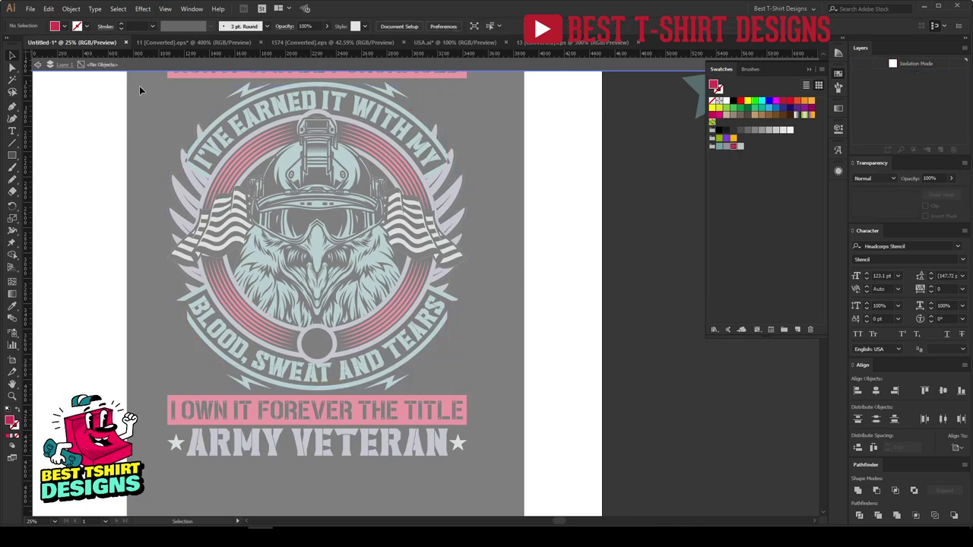
{"action": "key", "text": "ctrl+f"}
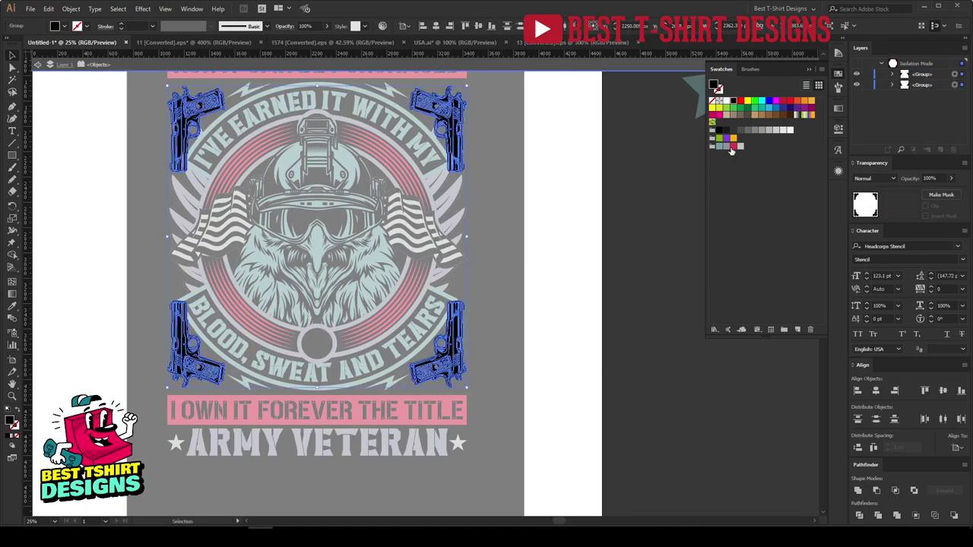
{"action": "left_click", "coordinate": [734, 146]}
Exit isolation mode after rechecking the pistol selection inside the group.
{"action": "double_click", "coordinate": [583, 221]}
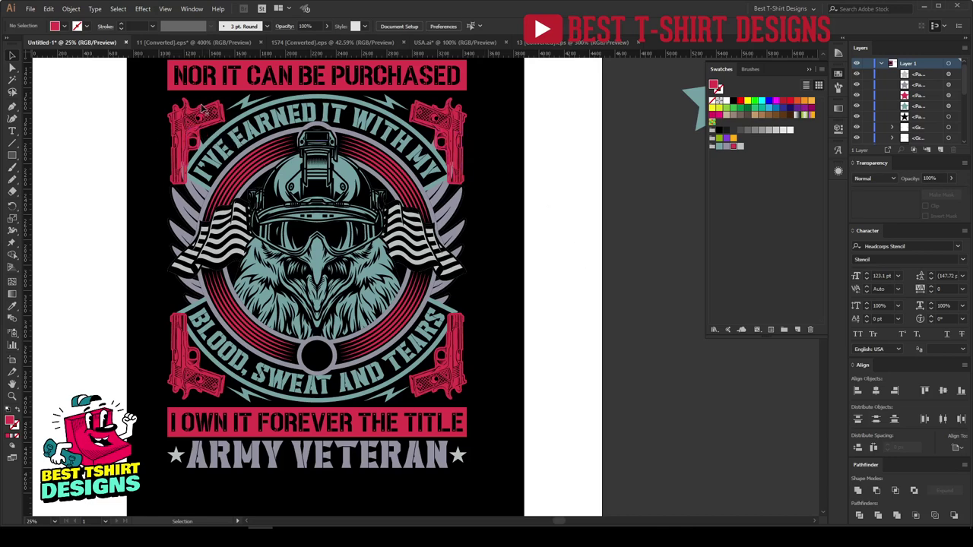
{"action": "double_click", "coordinate": [574, 225]}
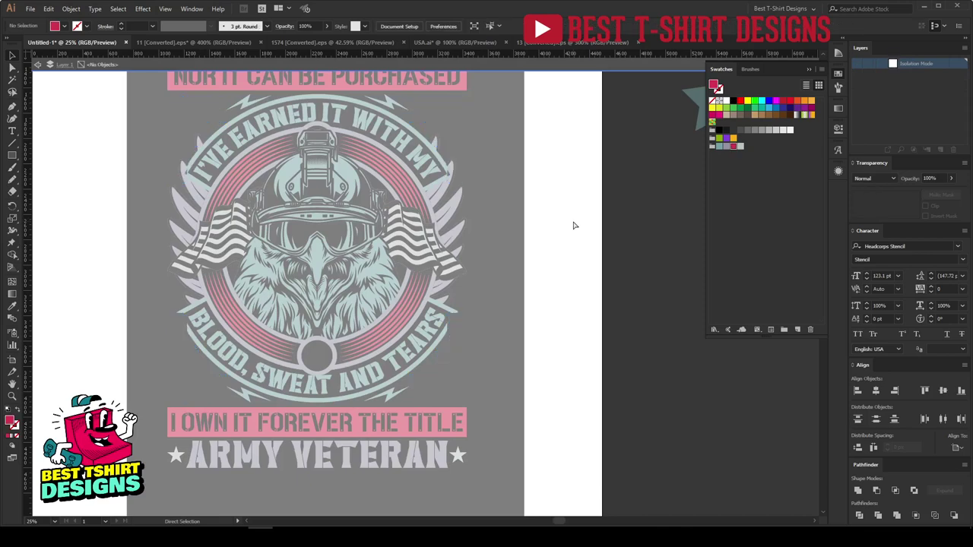
{"action": "key", "text": "ctrl+a"}
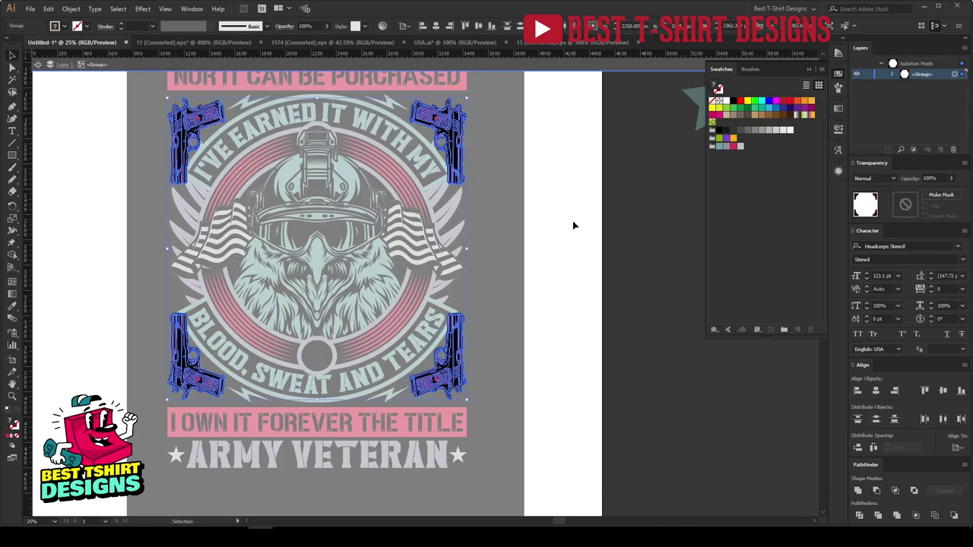
{"action": "double_click", "coordinate": [572, 220]}
{"action": "scroll", "coordinate": [586, 217], "scroll_direction": "up", "scroll_amount": 1}
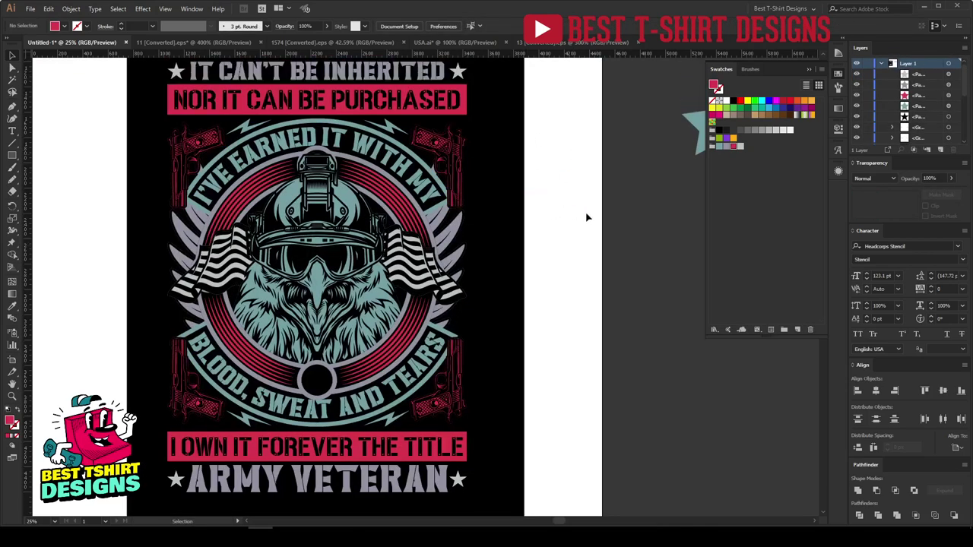
Select the whole Army Veteran design and scale it down proportionally.
{"action": "scroll", "coordinate": [586, 217], "scroll_direction": "up", "scroll_amount": 1}
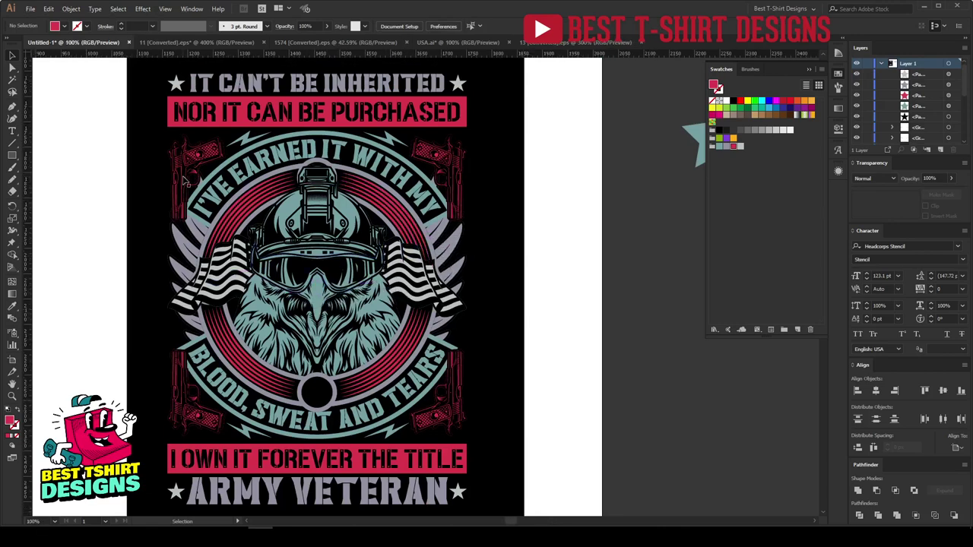
{"action": "scroll", "coordinate": [184, 181], "scroll_direction": "up", "scroll_amount": 4}
{"action": "scroll", "coordinate": [184, 181], "scroll_direction": "down", "scroll_amount": 4}
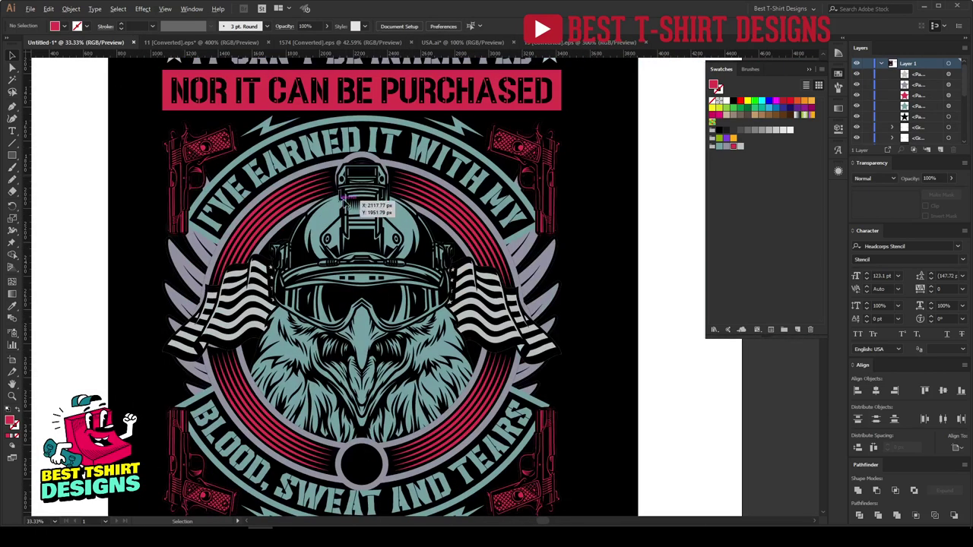
{"action": "scroll", "coordinate": [499, 256], "scroll_direction": "down", "scroll_amount": 1}
{"action": "scroll", "coordinate": [525, 250], "scroll_direction": "down", "scroll_amount": 2}
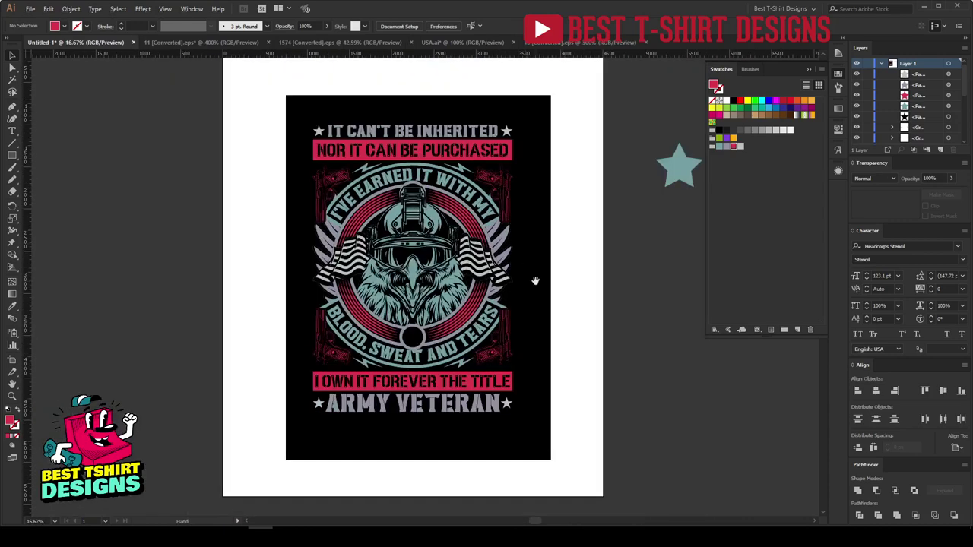
{"action": "scroll", "coordinate": [598, 284], "scroll_direction": "up", "scroll_amount": 1}
{"action": "scroll", "coordinate": [592, 280], "scroll_direction": "up", "scroll_amount": 1}
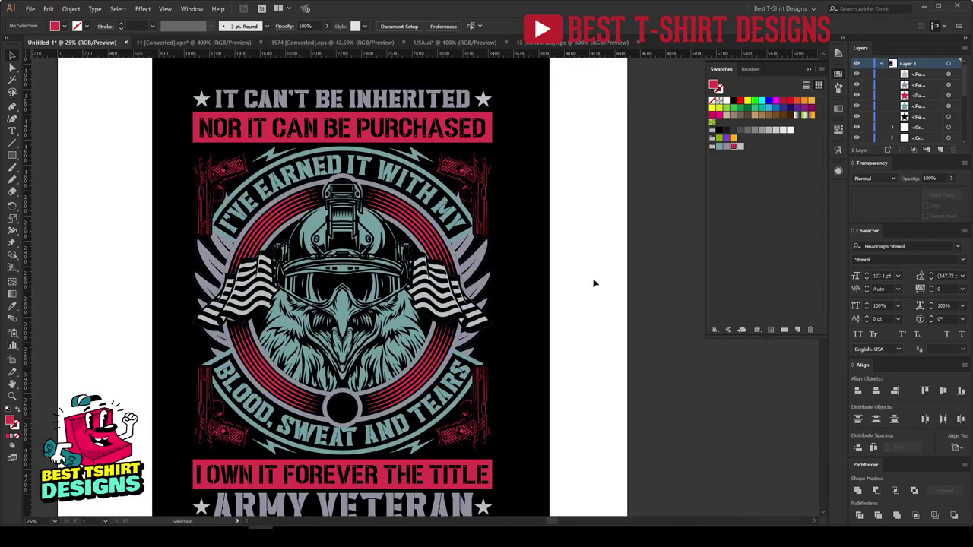
{"action": "scroll", "coordinate": [590, 282], "scroll_direction": "down", "scroll_amount": 1}
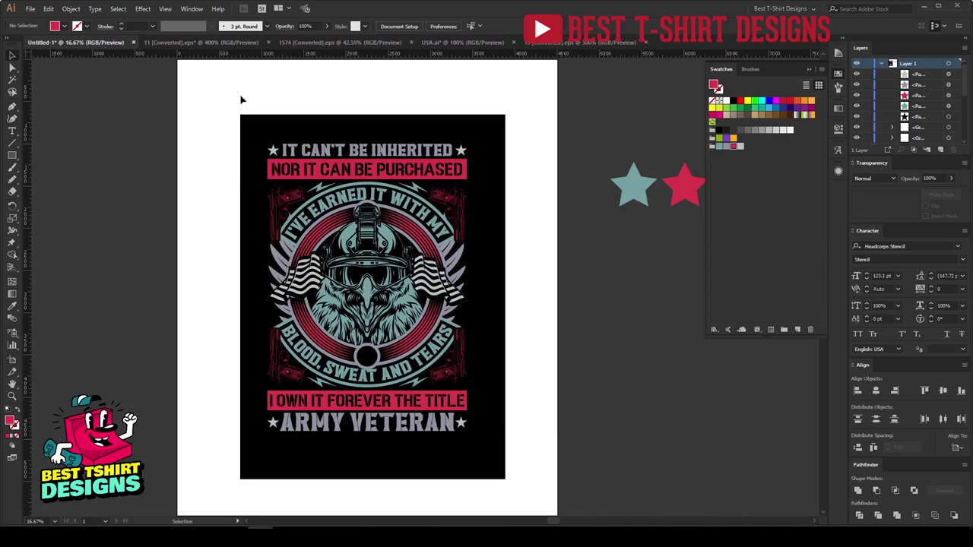
{"action": "left_click_drag", "start_coordinate": [241, 99], "coordinate": [520, 501]}
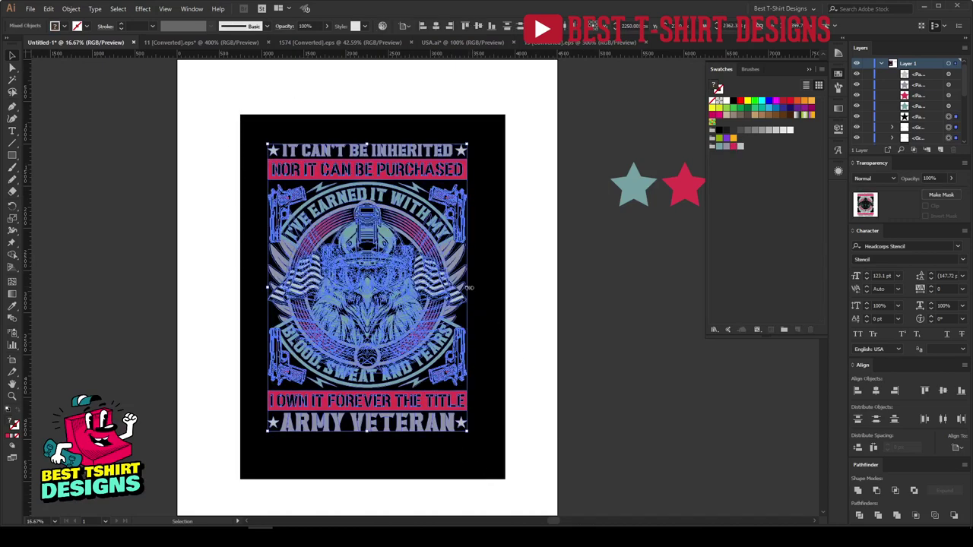
{"action": "left_click_drag", "start_coordinate": [470, 288], "coordinate": [432, 317]}
Alt-drag a duplicate of the design to the right and deselect it.
{"action": "left_click_drag", "start_coordinate": [326, 295], "coordinate": [418, 294]}
{"action": "key", "text": "ctrl+="}
{"action": "key", "text": "ctrl+="}
{"action": "key", "text": "ctrl+="}
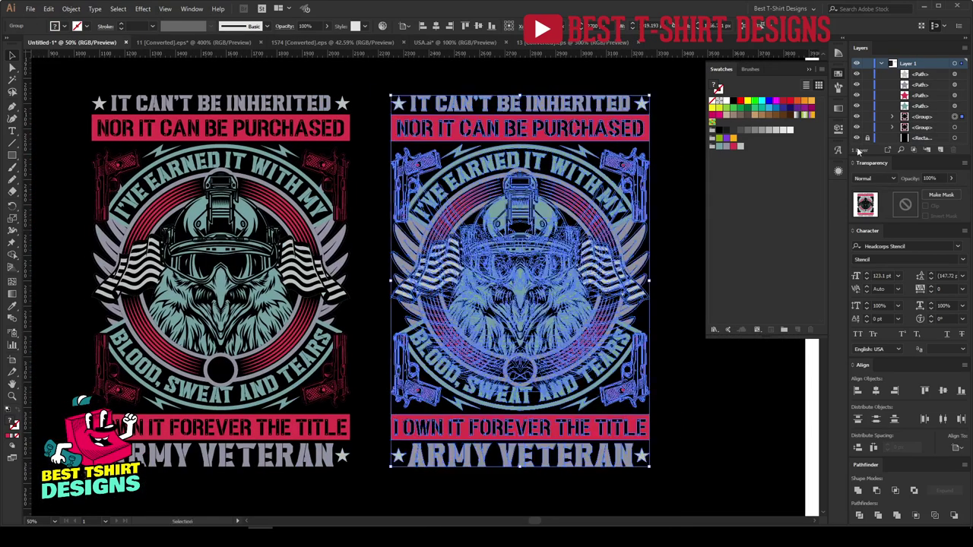
{"action": "left_click", "coordinate": [839, 76]}
{"action": "scroll", "coordinate": [667, 289], "scroll_direction": "right", "scroll_amount": 1}
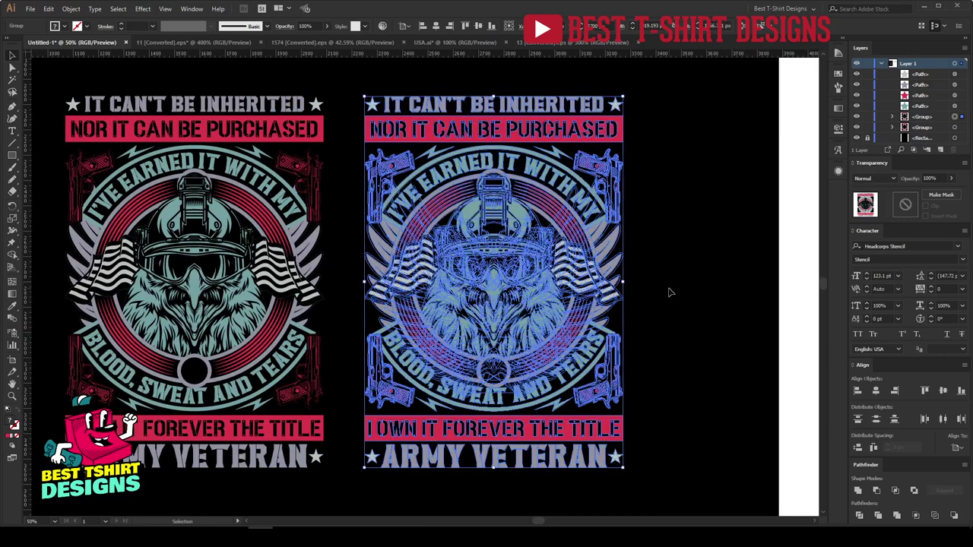
{"action": "left_click", "coordinate": [666, 291]}
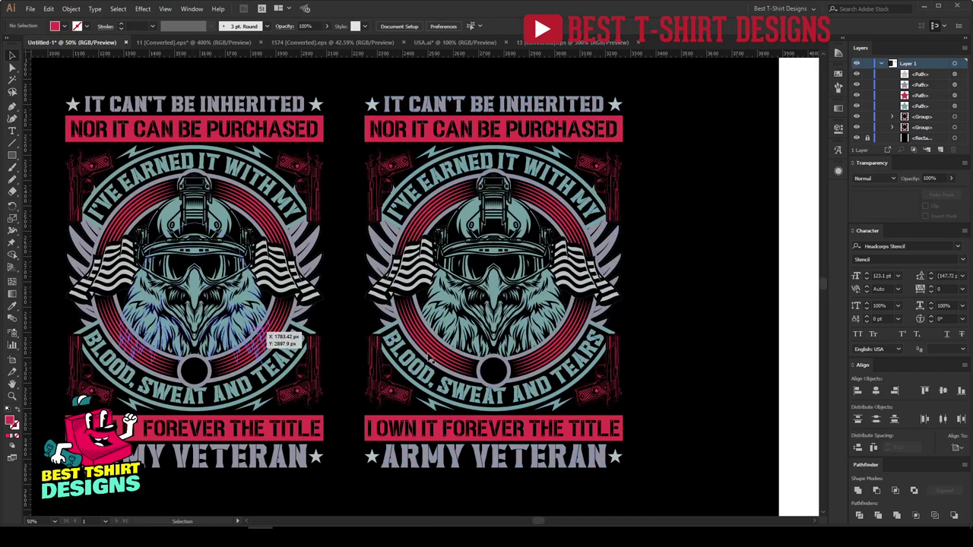
Isolate the right-hand copy and select all its paths with the Magic Wand and Select All.
{"action": "left_click", "coordinate": [511, 311]}
{"action": "double_click", "coordinate": [511, 311]}
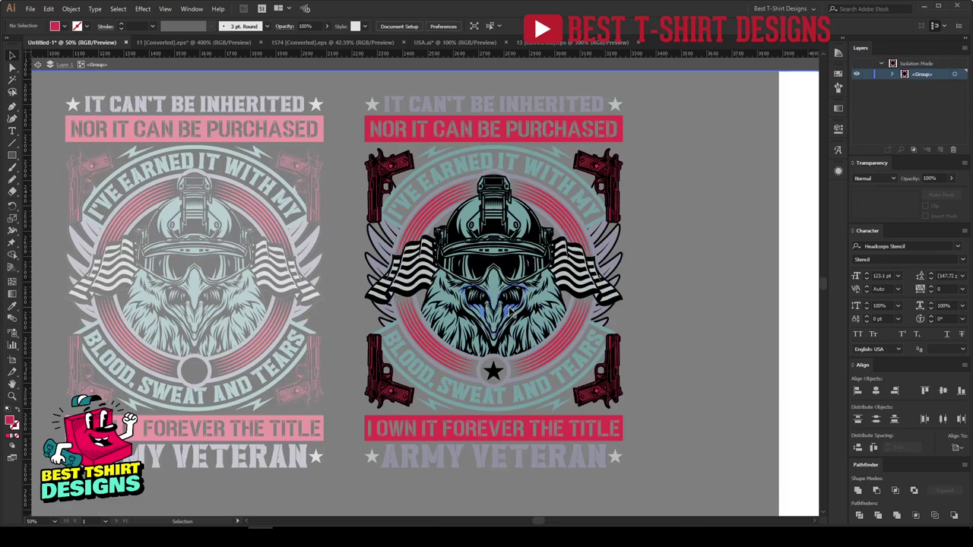
{"action": "left_click", "coordinate": [12, 81]}
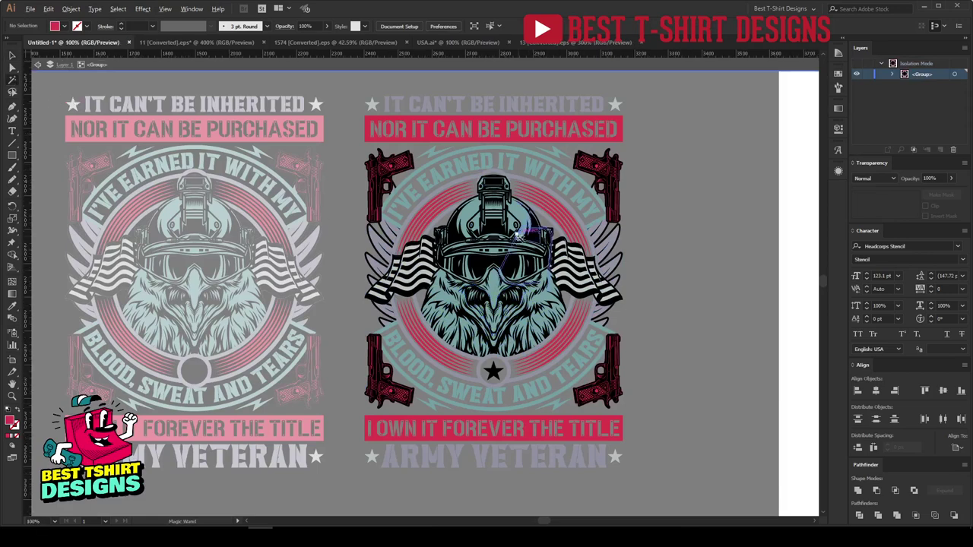
{"action": "scroll", "coordinate": [517, 228], "scroll_direction": "up", "scroll_amount": 3}
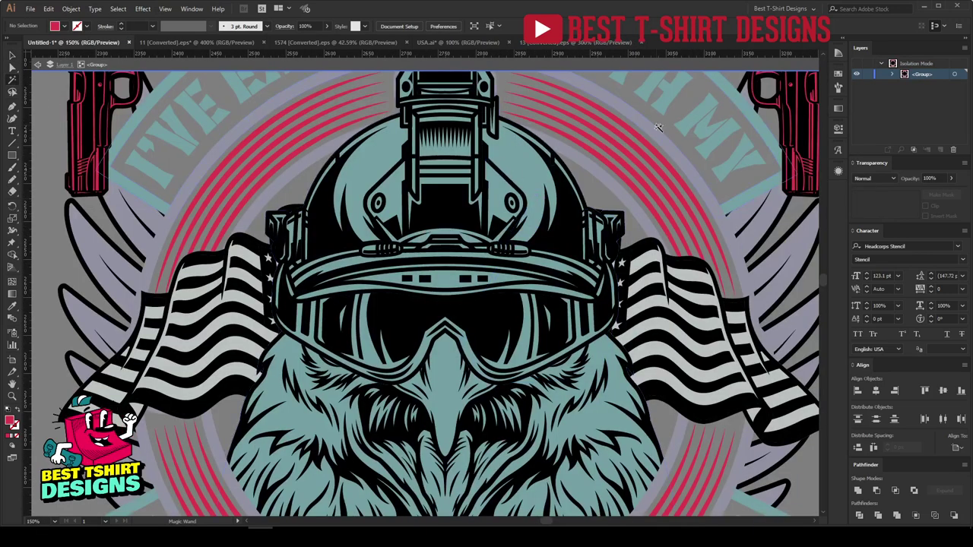
{"action": "left_click", "coordinate": [613, 143]}
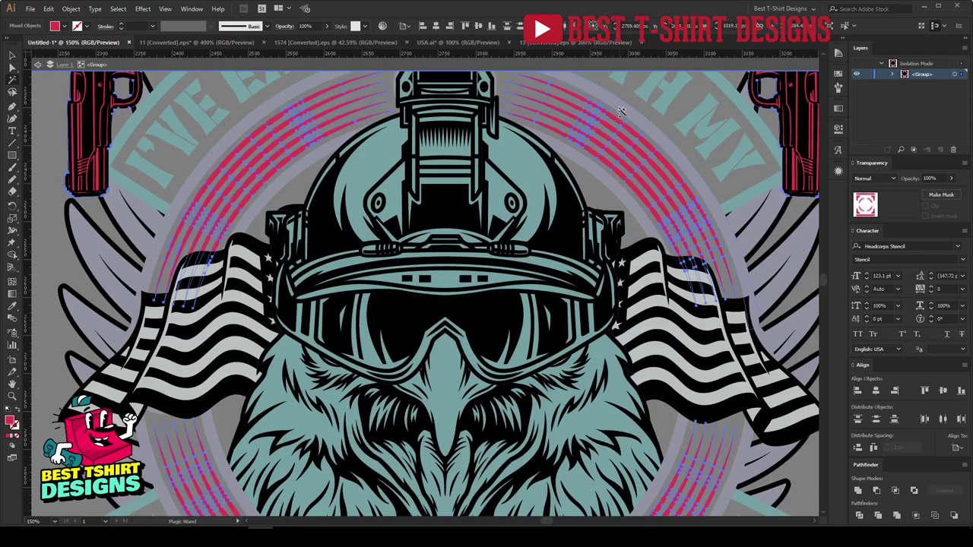
{"action": "key", "text": "ctrl+a"}
{"action": "scroll", "coordinate": [298, 208], "scroll_direction": "down", "scroll_amount": 3}
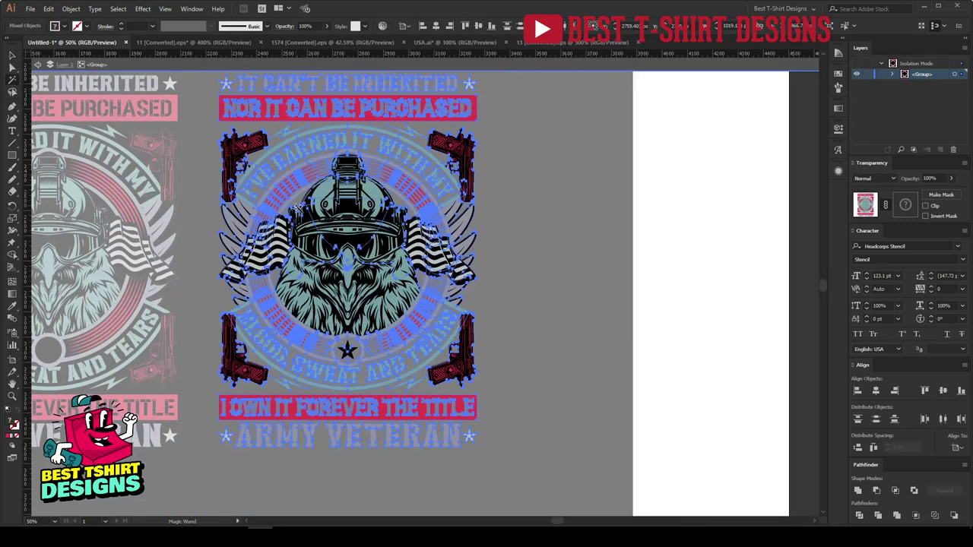
{"action": "scroll", "coordinate": [431, 276], "scroll_direction": "up", "scroll_amount": 4}
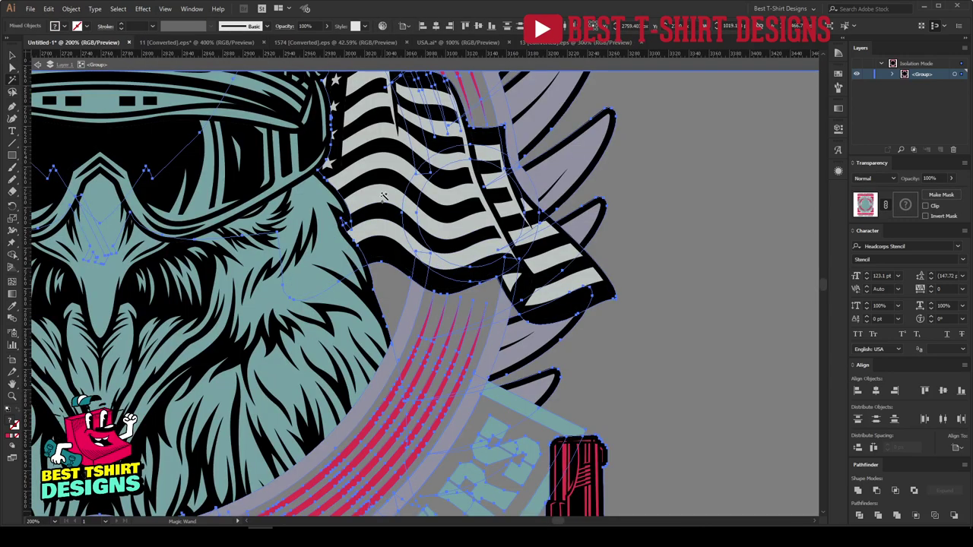
{"action": "scroll", "coordinate": [383, 196], "scroll_direction": "down", "scroll_amount": 1}
{"action": "scroll", "coordinate": [583, 332], "scroll_direction": "down", "scroll_amount": 3}
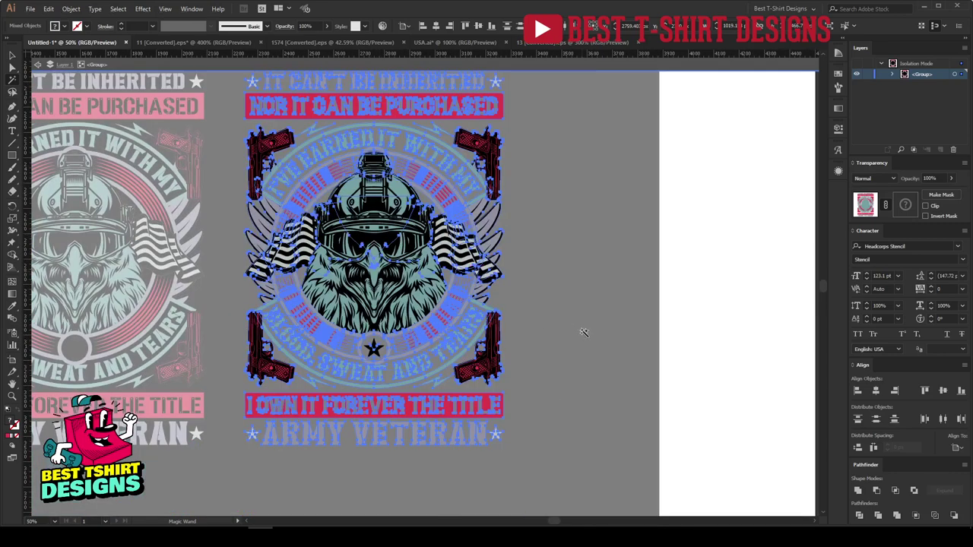
Sample teal with the Eyedropper to fill every selected path in the copy.
{"action": "key", "text": "i"}
{"action": "left_click", "coordinate": [429, 269]}
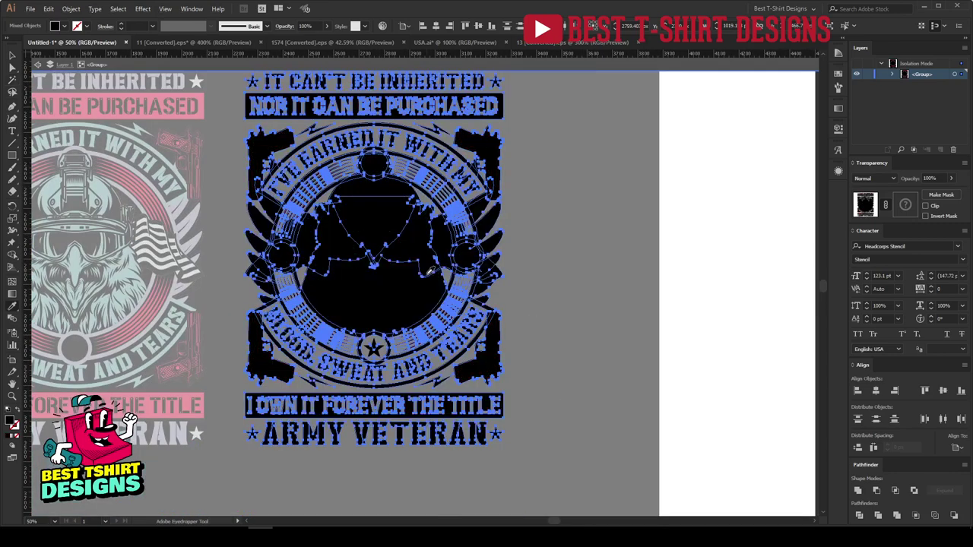
{"action": "key", "text": "ctrl+z"}
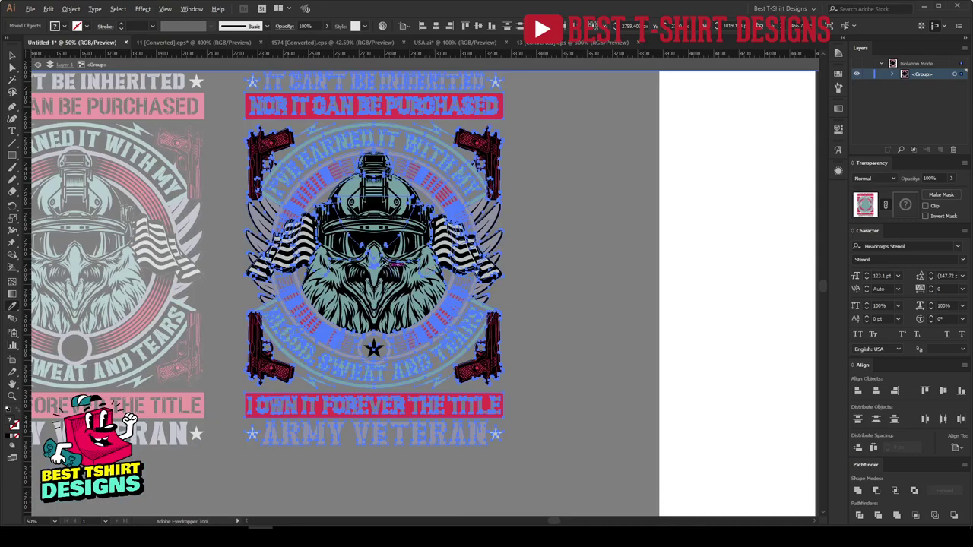
{"action": "scroll", "coordinate": [385, 273], "scroll_direction": "up", "scroll_amount": 1}
{"action": "left_click", "coordinate": [375, 273]}
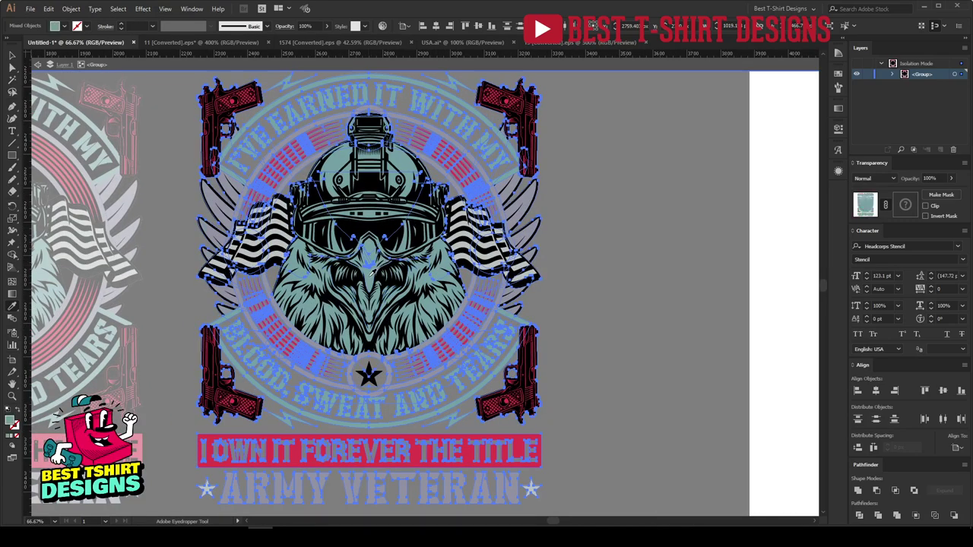
Exit isolation mode and pan so both designs are fully in view.
{"action": "key", "text": "v"}
{"action": "scroll", "coordinate": [450, 329], "scroll_direction": "down", "scroll_amount": 1}
{"action": "double_click", "coordinate": [555, 324]}
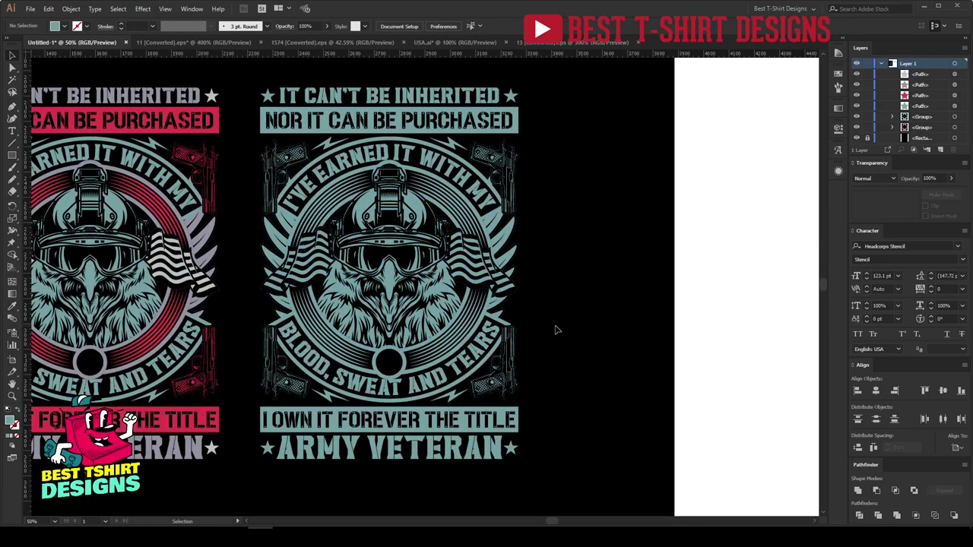
{"action": "left_click_drag", "start_coordinate": [413, 349], "coordinate": [564, 349]}
{"action": "scroll", "coordinate": [717, 342], "scroll_direction": "up", "scroll_amount": 1}
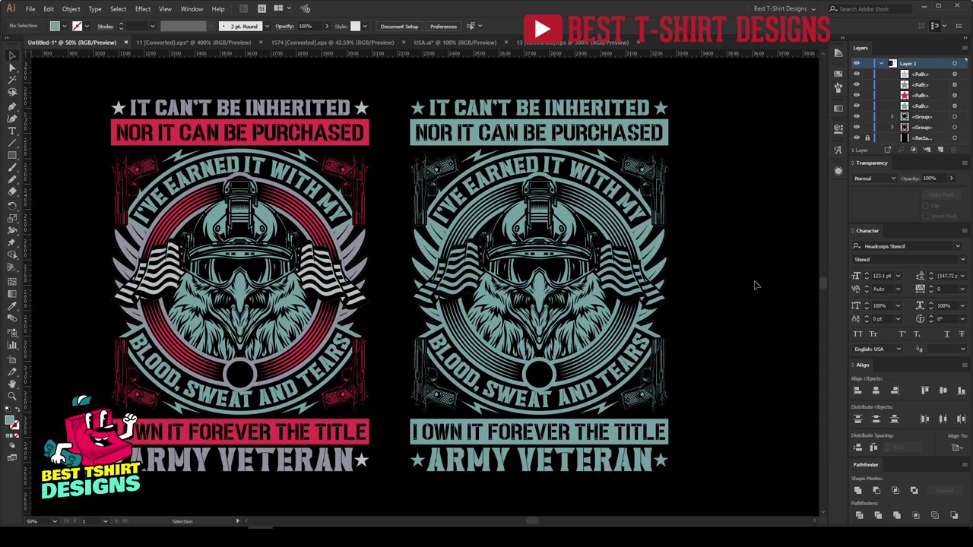
{"action": "key", "text": "space"}
{"action": "left_click_drag", "start_coordinate": [404, 326], "coordinate": [415, 326]}
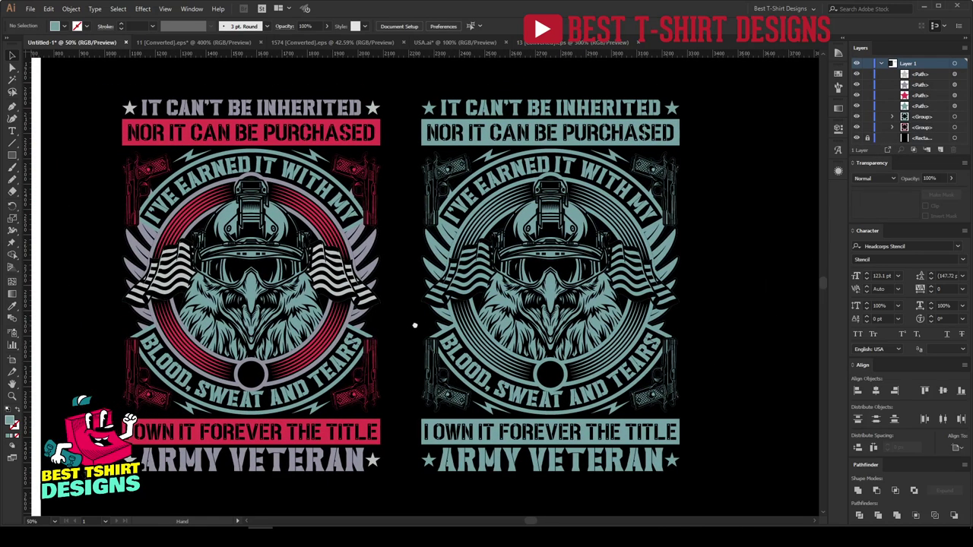